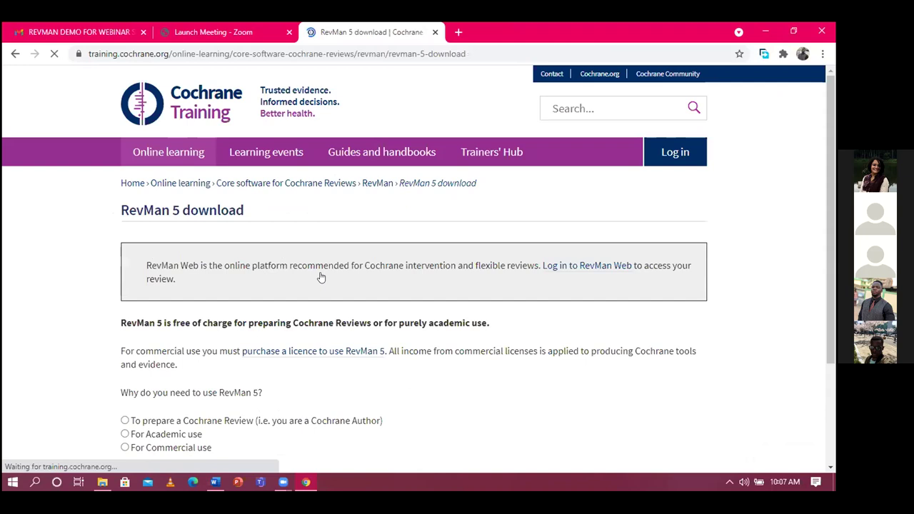
- Choose academic use as the reason for needing RevMan 5 and submit the answer
scroll(321, 277, "down", 3)
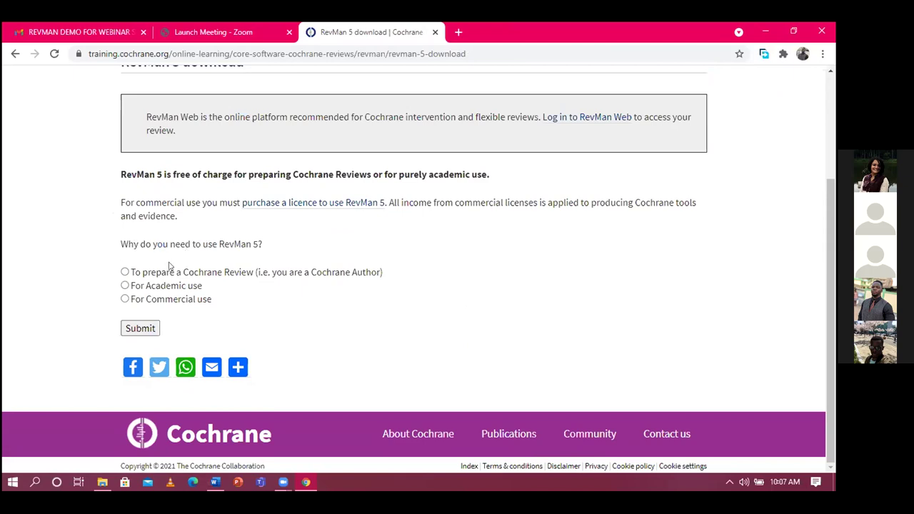
left_click(145, 284)
left_click(136, 330)
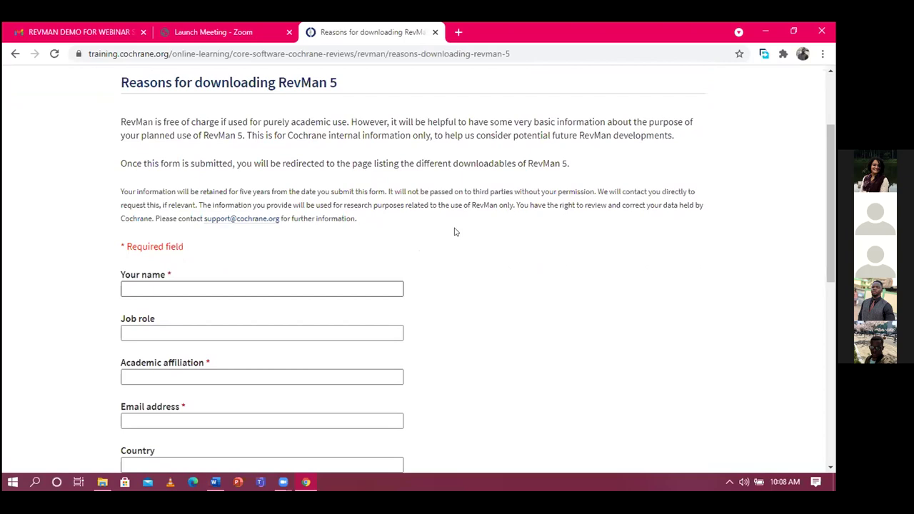
- Fill in the applicant's name, University of Ghana as the academic affiliation, and the contact e-mail address
left_click(245, 237)
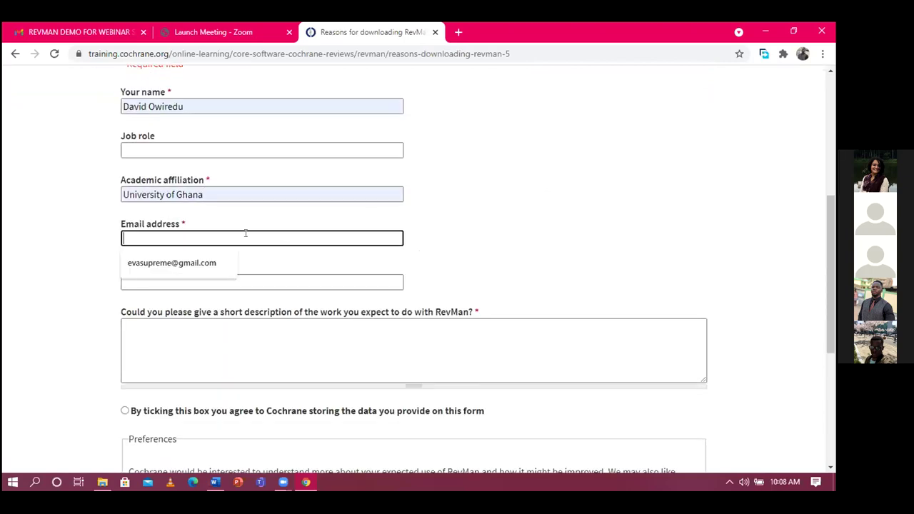
key("Down")
key("Return")
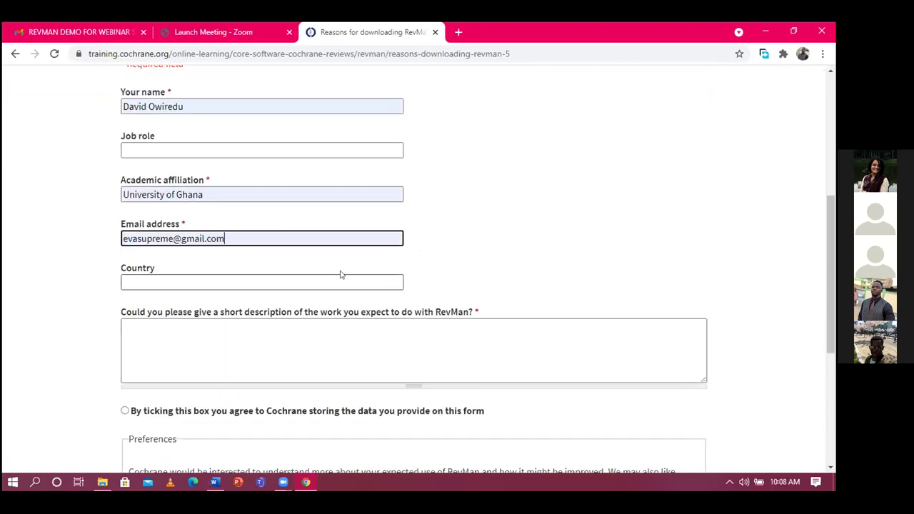
- Agree to Cochrane storing the data provided on this form
scroll(357, 280, "down", 1)
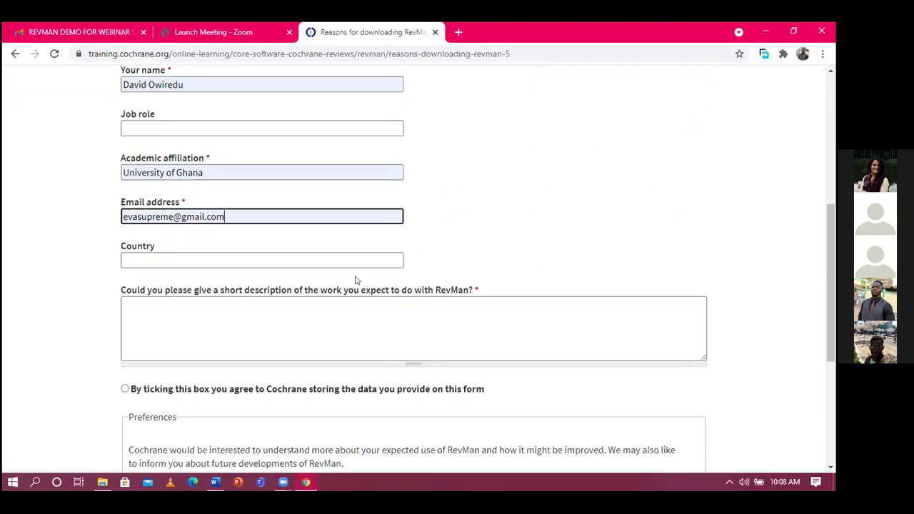
scroll(356, 281, "down", 1)
scroll(485, 243, "down", 2)
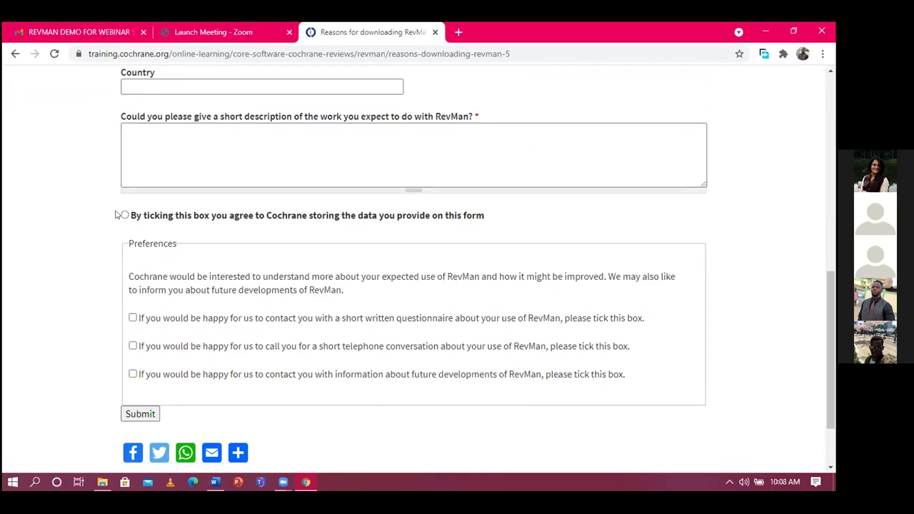
left_click(124, 216)
- Review the contact preferences and the form's fields, back up to its introductory text
scroll(257, 263, "down", 1)
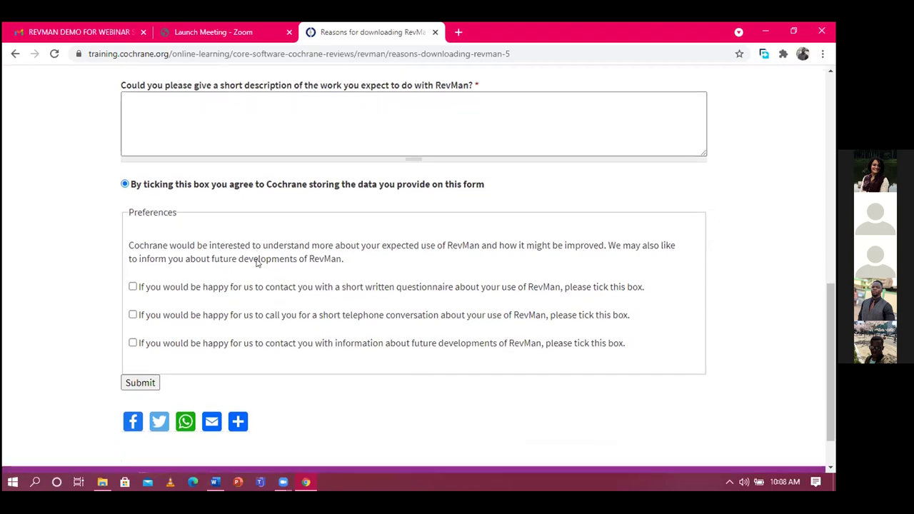
scroll(257, 262, "down", 1)
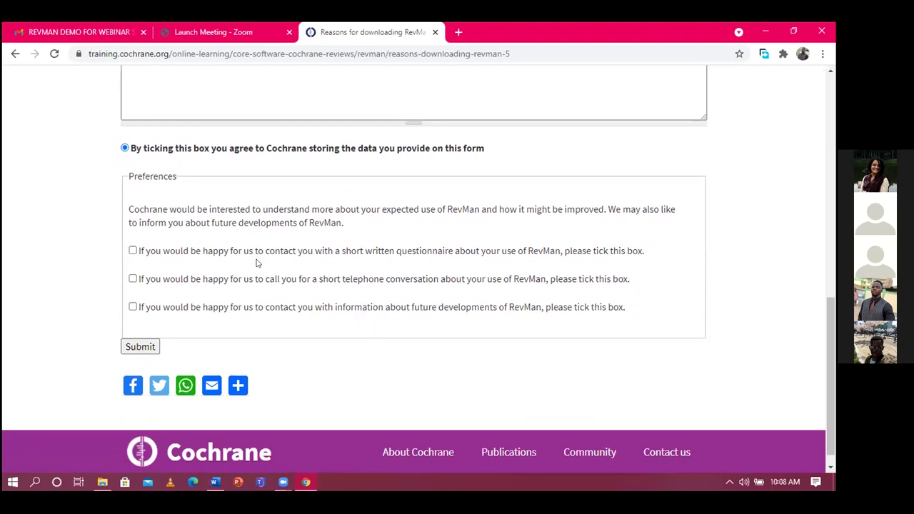
scroll(257, 263, "down", 1)
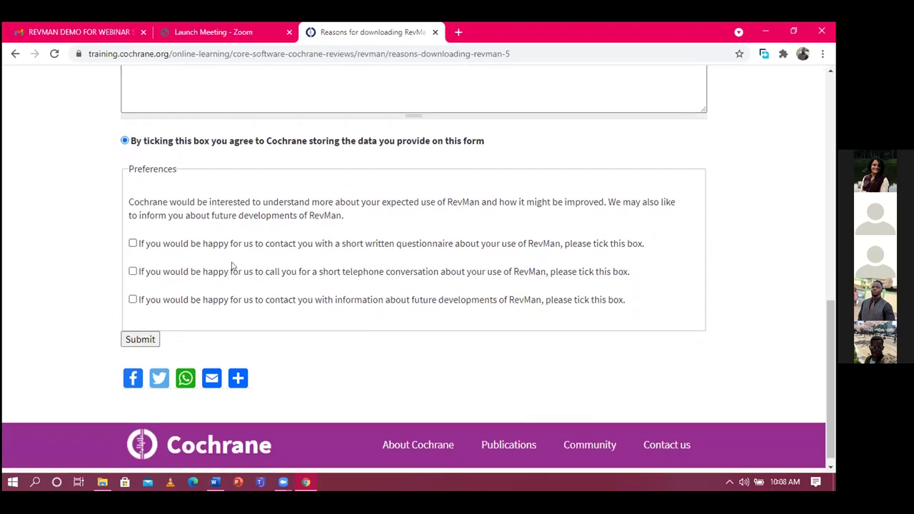
scroll(247, 237, "up", 3)
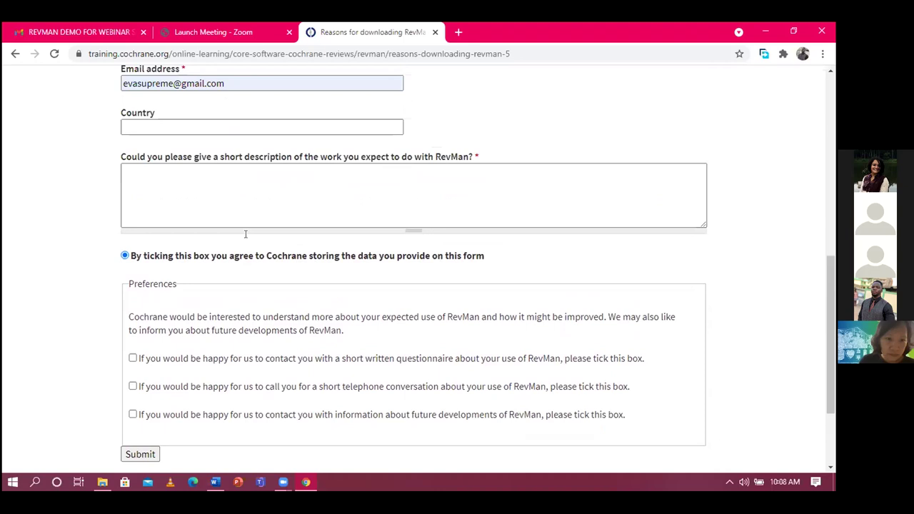
scroll(245, 233, "up", 7)
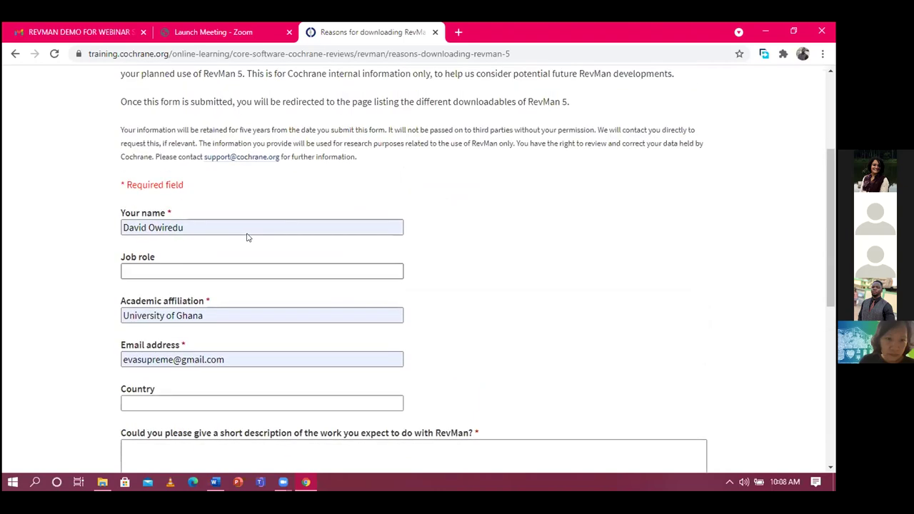
scroll(247, 237, "up", 1)
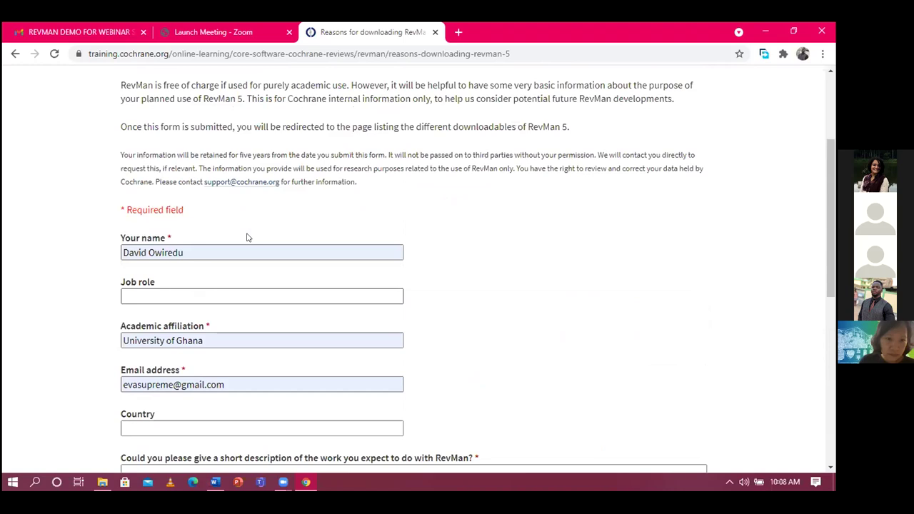
scroll(246, 234, "up", 2)
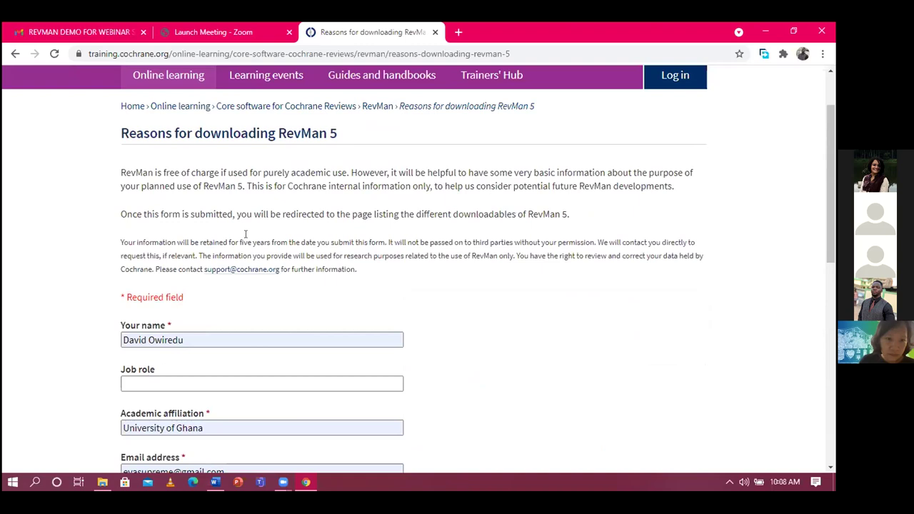
scroll(245, 233, "up", 1)
scroll(245, 235, "down", 1)
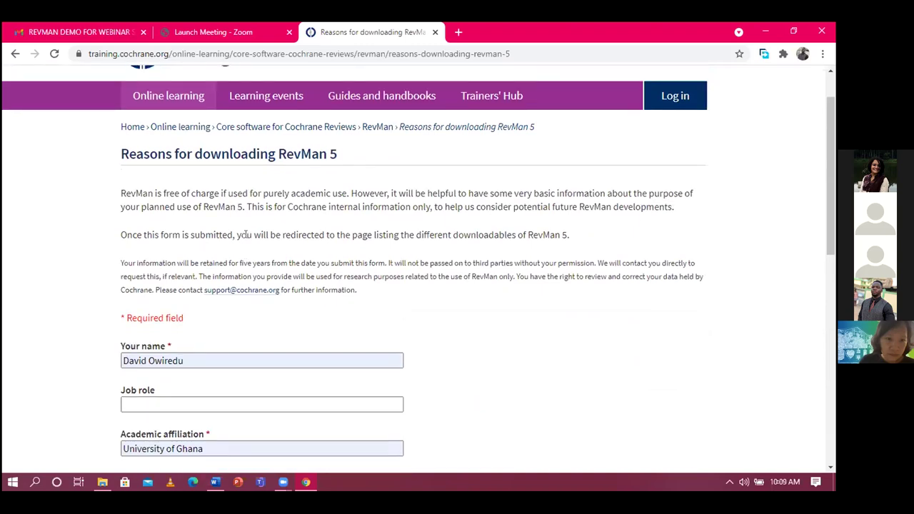
scroll(245, 234, "down", 1)
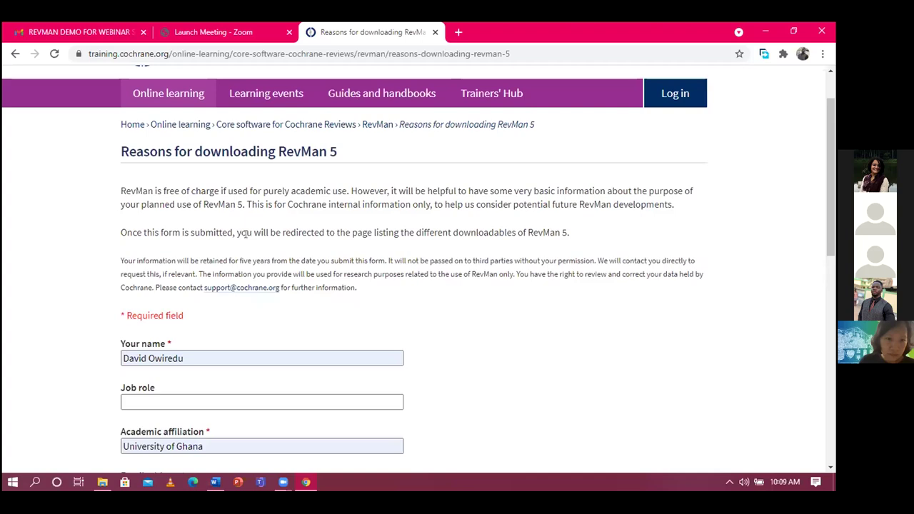
scroll(244, 233, "down", 1)
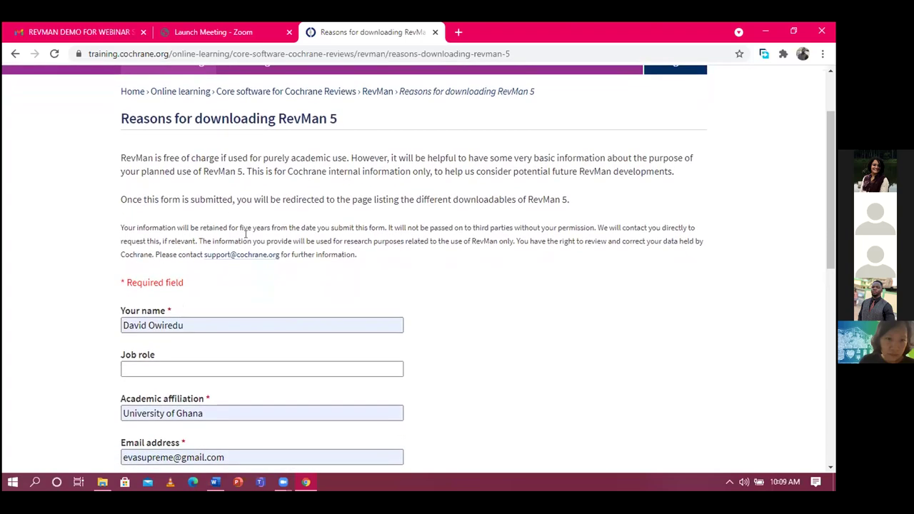
scroll(245, 234, "down", 1)
scroll(214, 278, "down", 1)
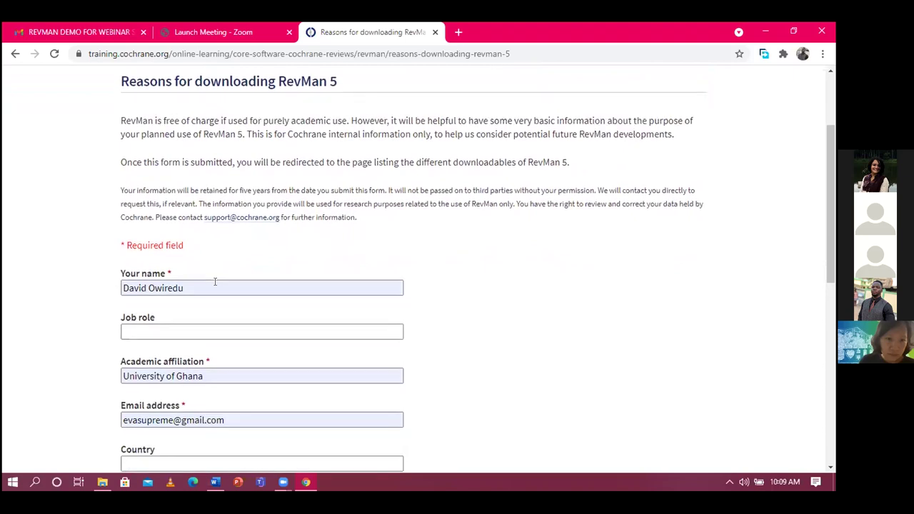
scroll(215, 281, "down", 1)
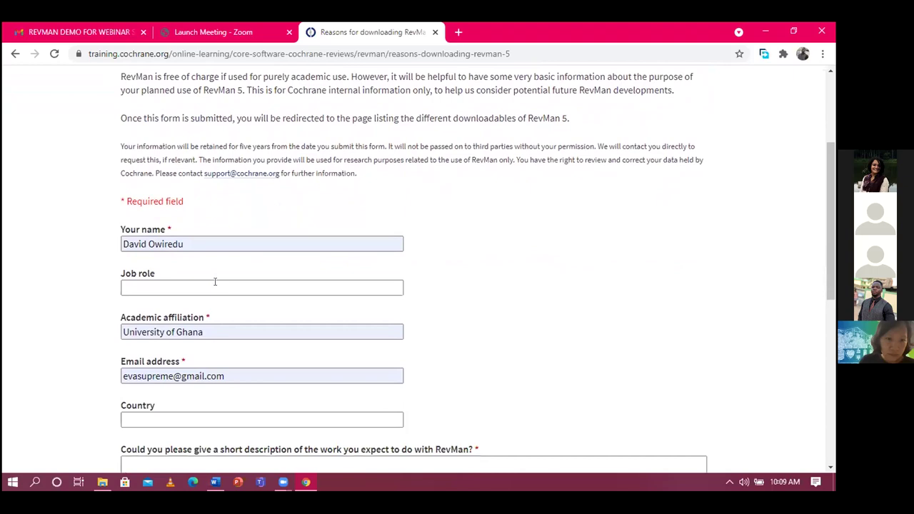
scroll(214, 281, "down", 3)
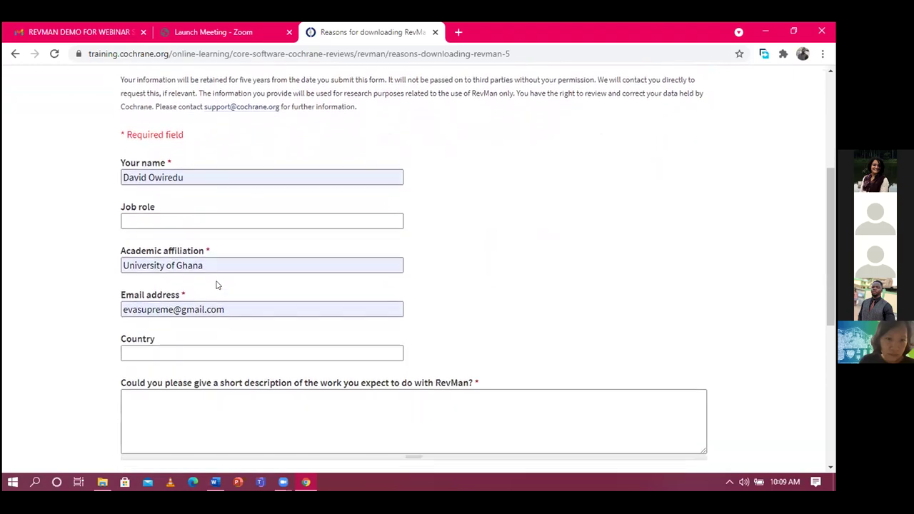
scroll(214, 281, "up", 3)
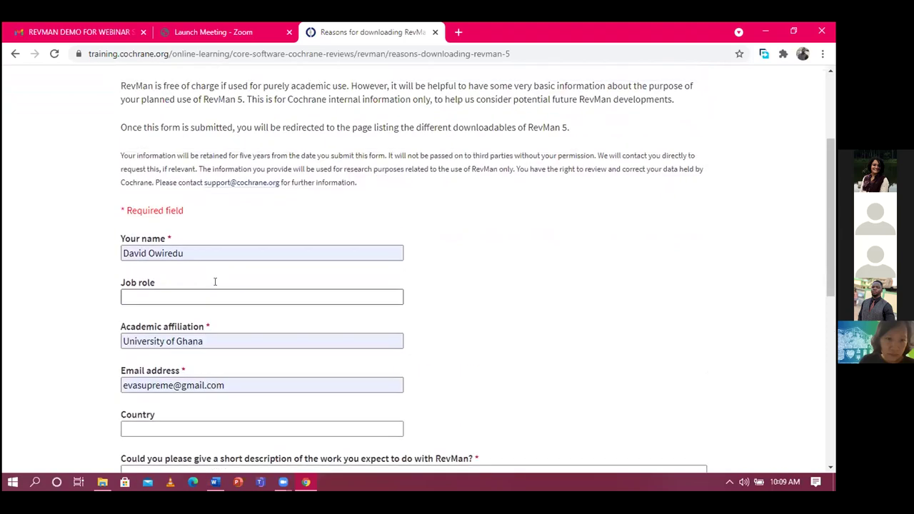
scroll(214, 282, "down", 1)
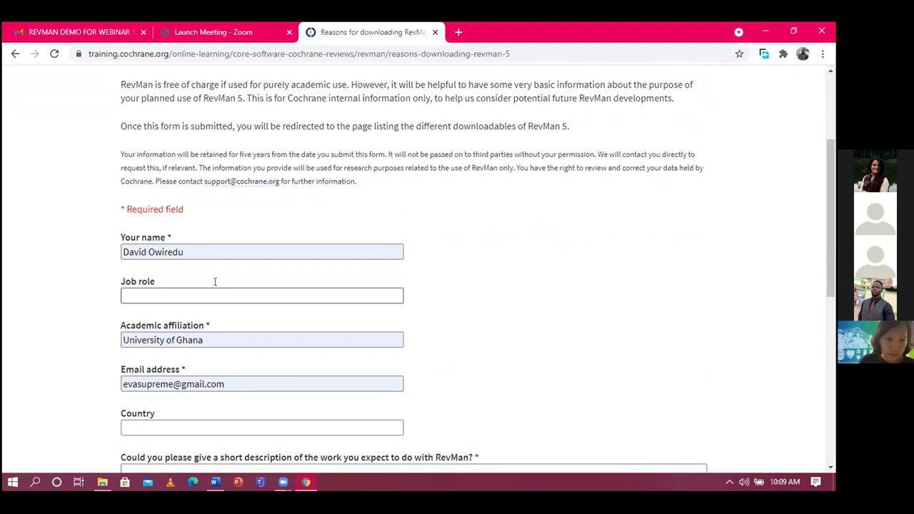
scroll(214, 281, "down", 1)
scroll(214, 282, "up", 2)
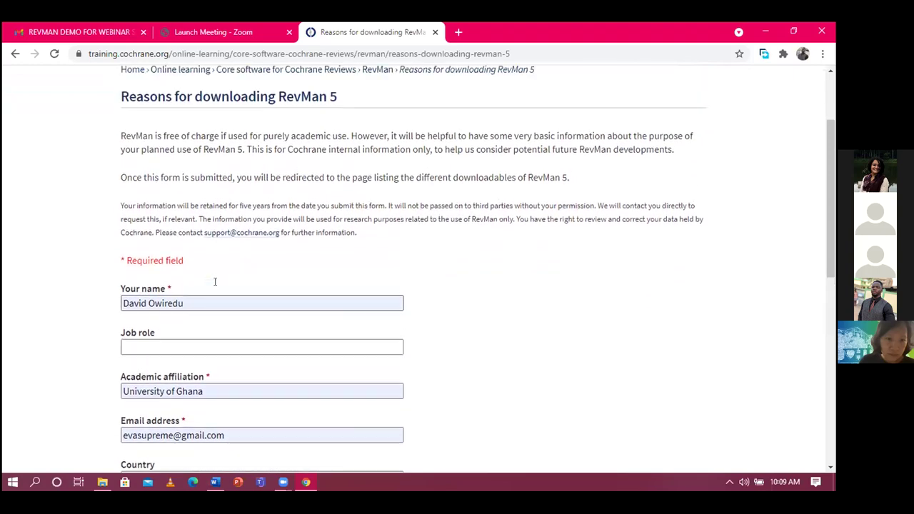
scroll(214, 281, "up", 1)
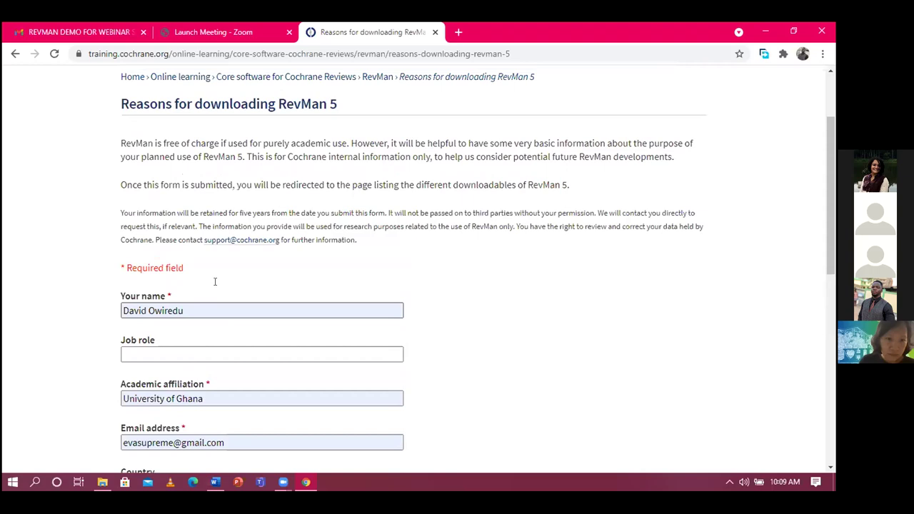
scroll(214, 281, "up", 2)
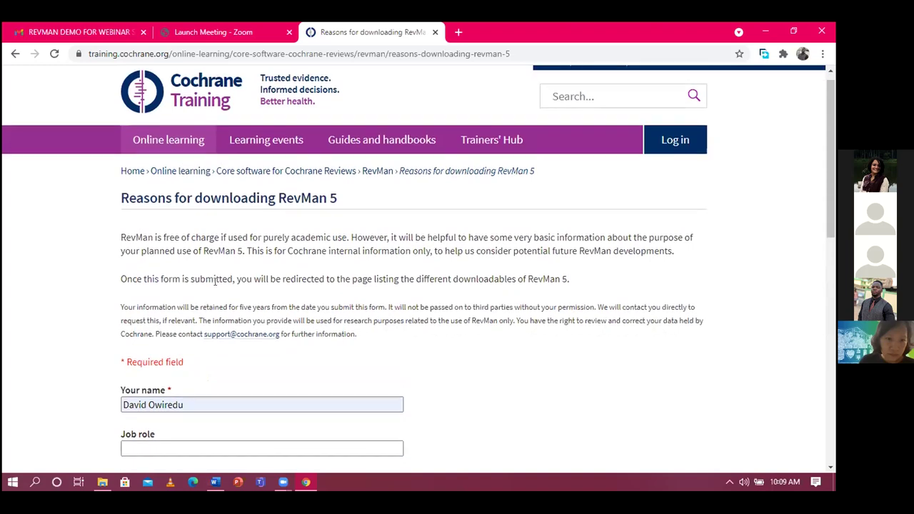
scroll(214, 282, "down", 1)
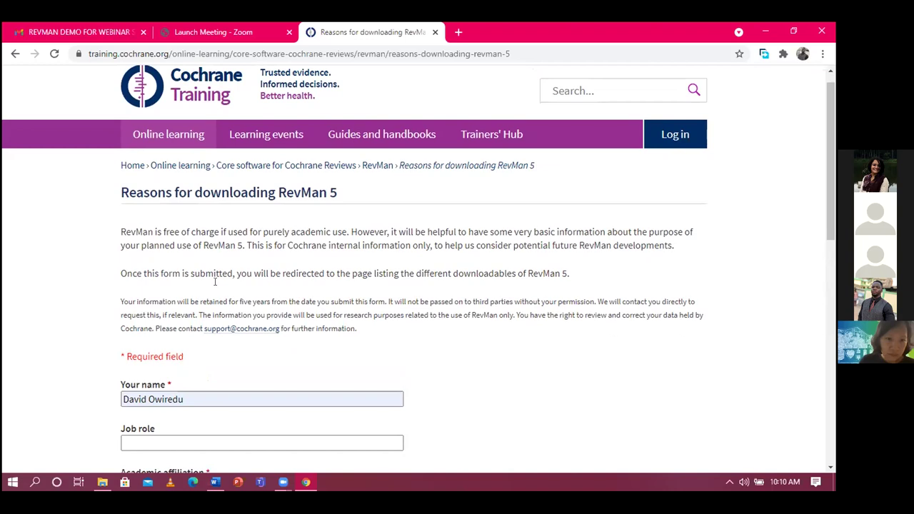
scroll(214, 282, "down", 1)
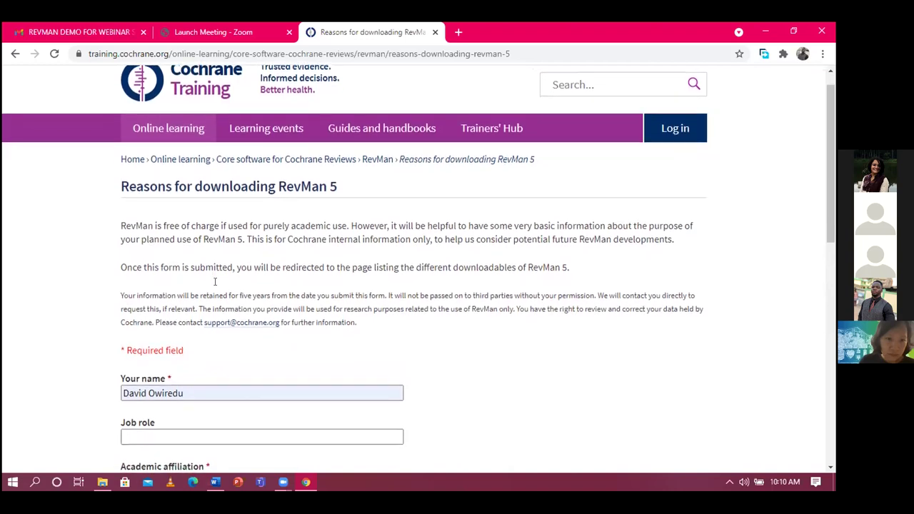
scroll(214, 282, "down", 1)
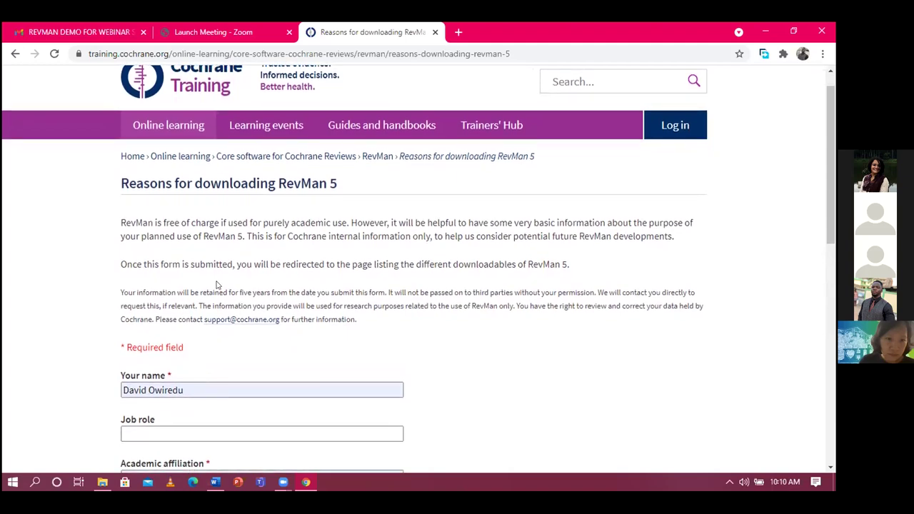
scroll(217, 284, "down", 1)
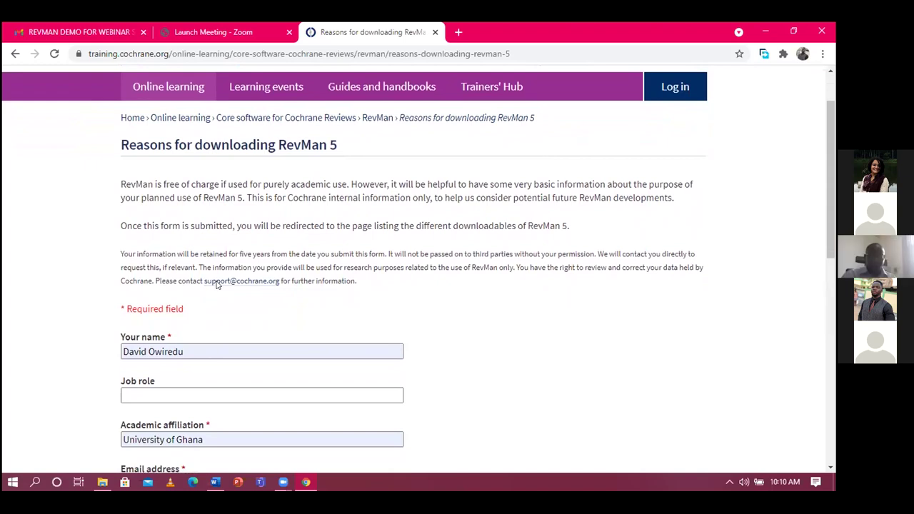
scroll(218, 285, "down", 1)
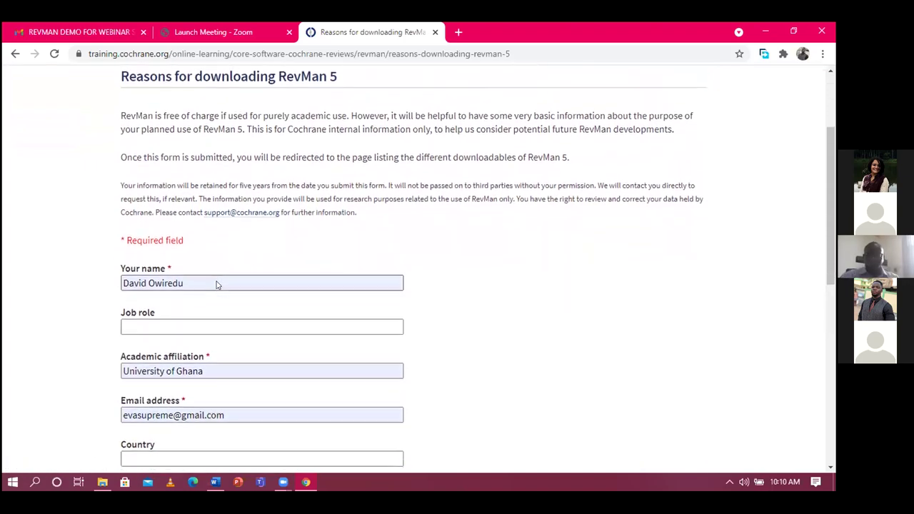
scroll(216, 282, "up", 1)
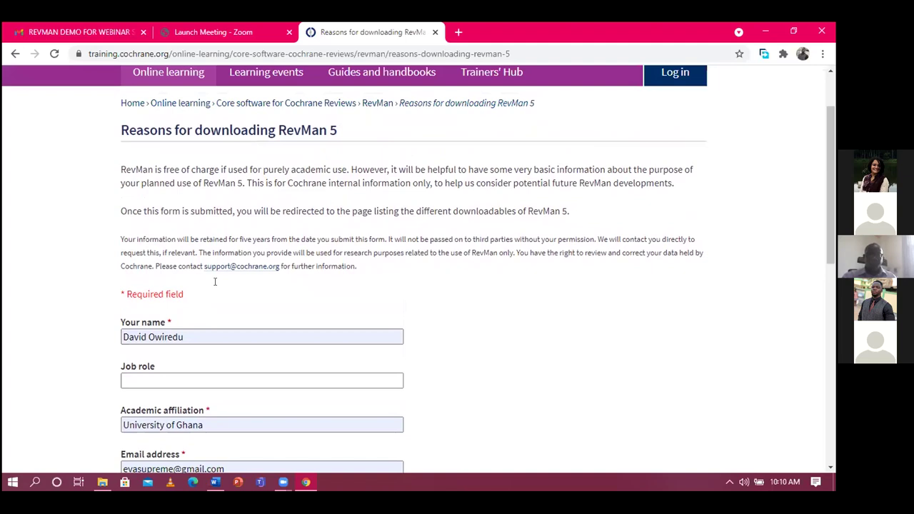
scroll(214, 281, "up", 1)
scroll(218, 285, "down", 2)
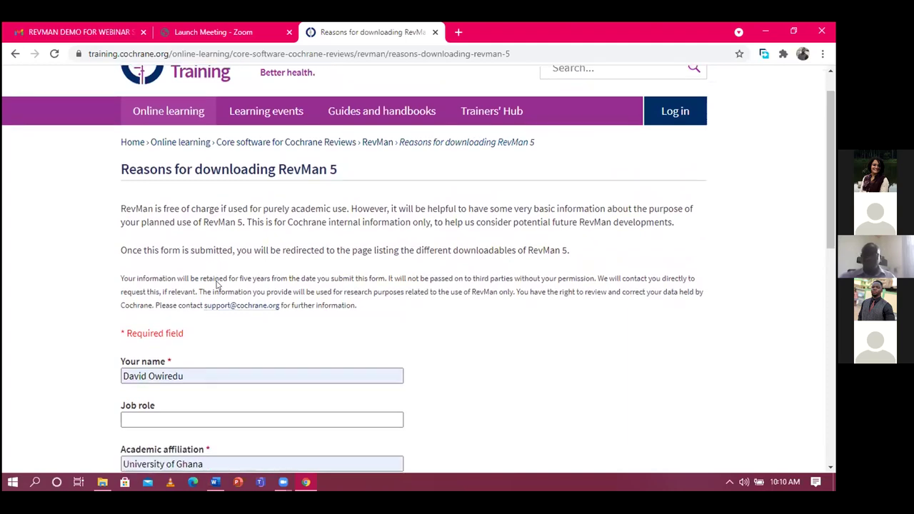
scroll(217, 285, "down", 2)
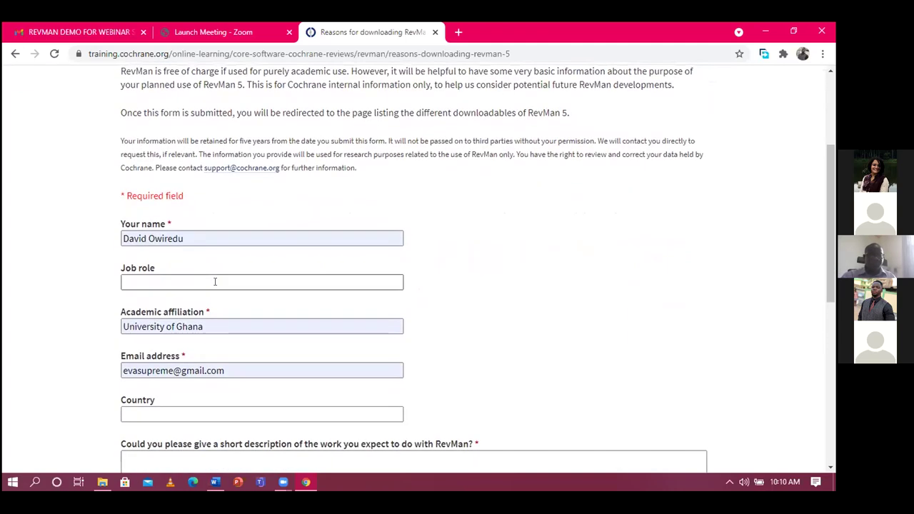
scroll(216, 283, "down", 1)
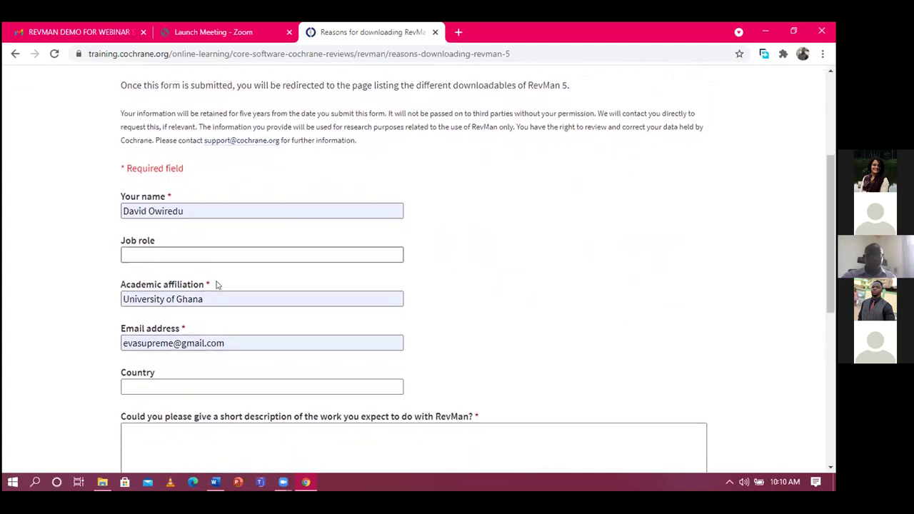
scroll(217, 285, "down", 1)
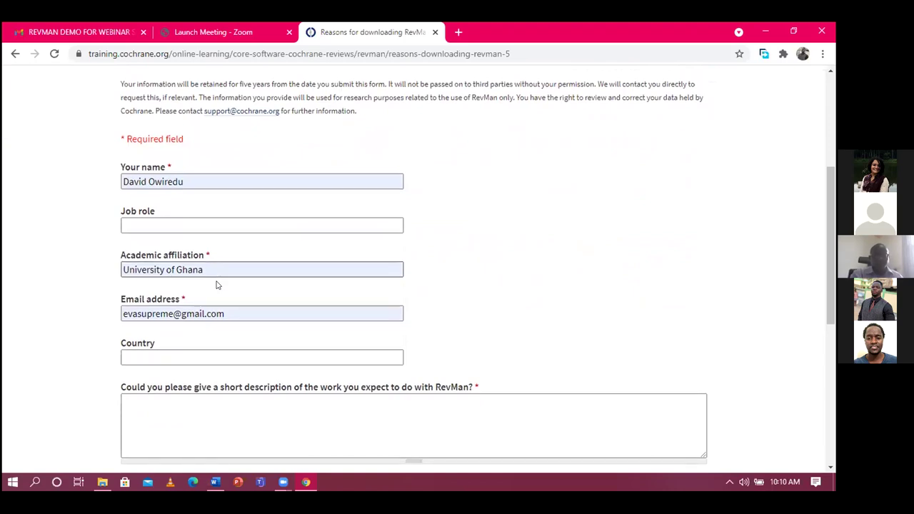
scroll(217, 285, "up", 1)
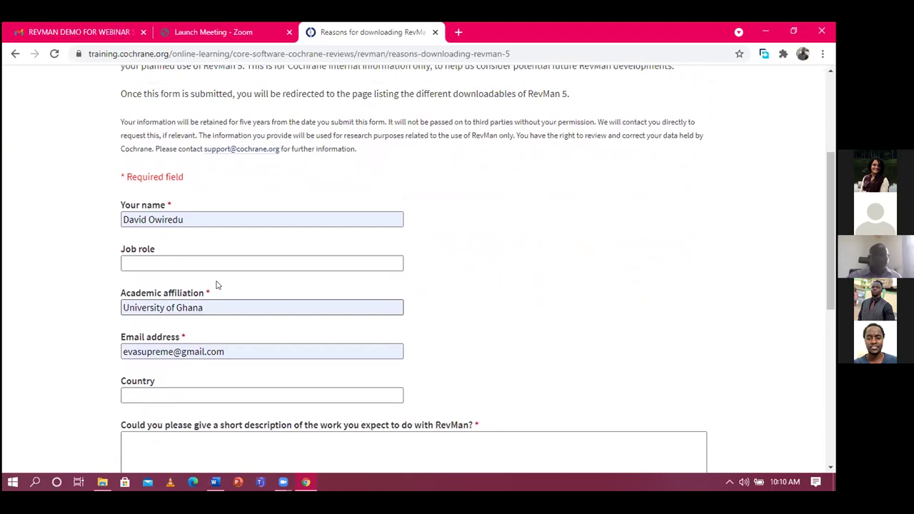
- Describe the expected work with RevMan as "For use in academic training on conducting meta-analyses"
scroll(218, 285, "up", 5)
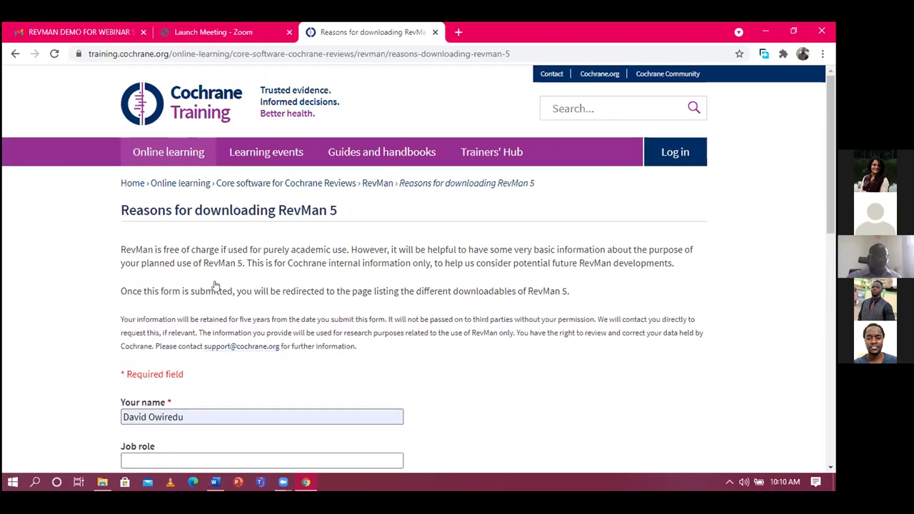
scroll(215, 285, "down", 2)
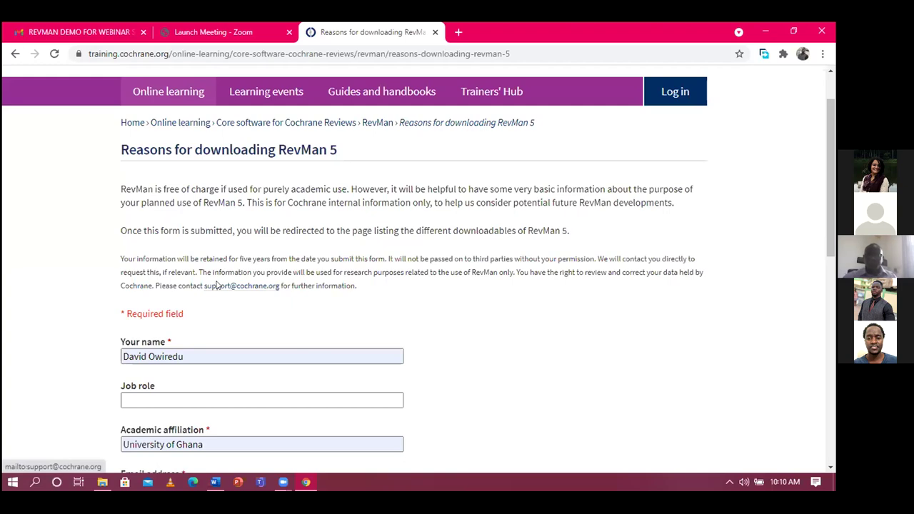
scroll(196, 263, "down", 2)
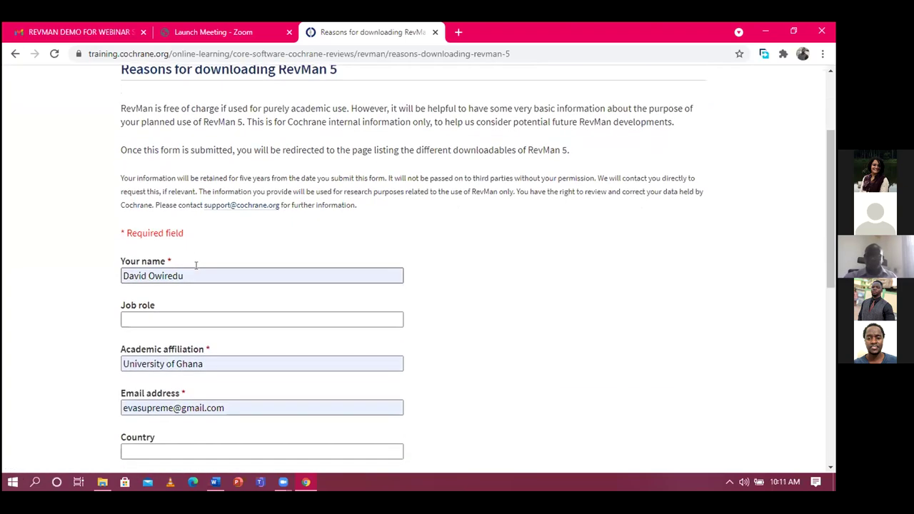
scroll(148, 300, "down", 1)
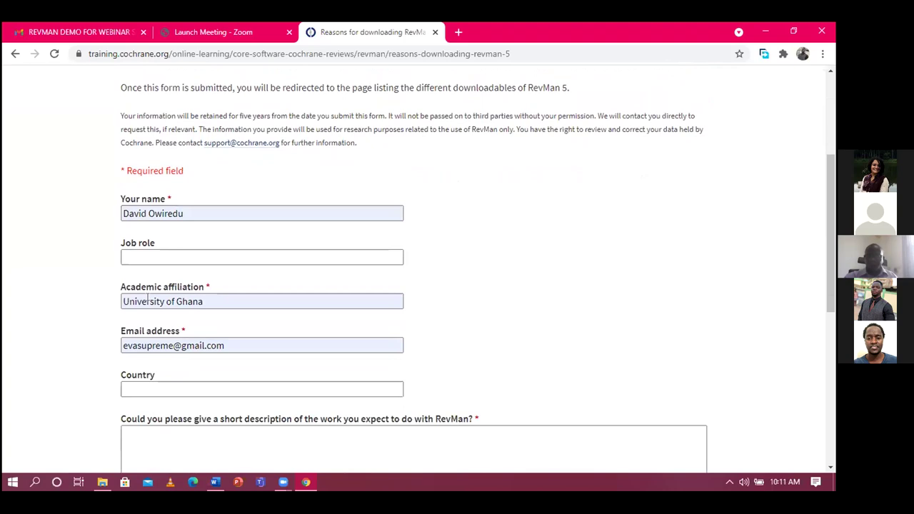
scroll(147, 300, "down", 3)
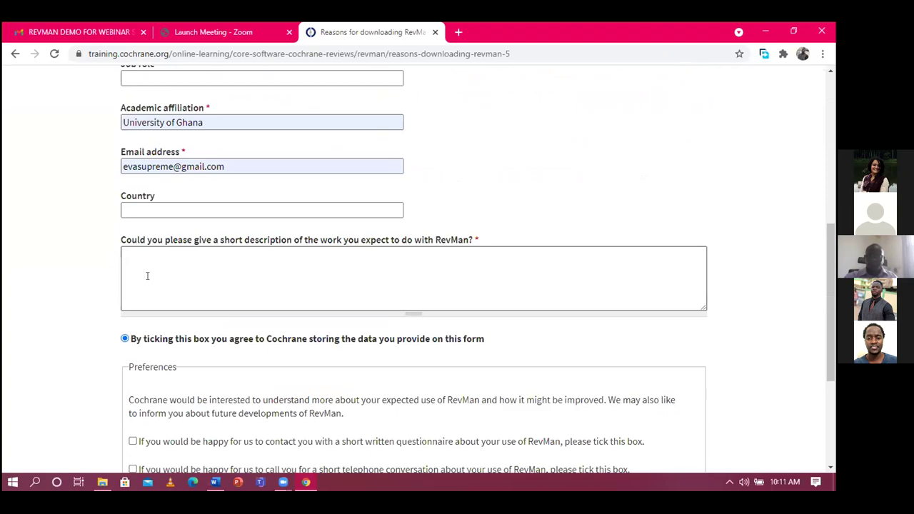
left_click(137, 255)
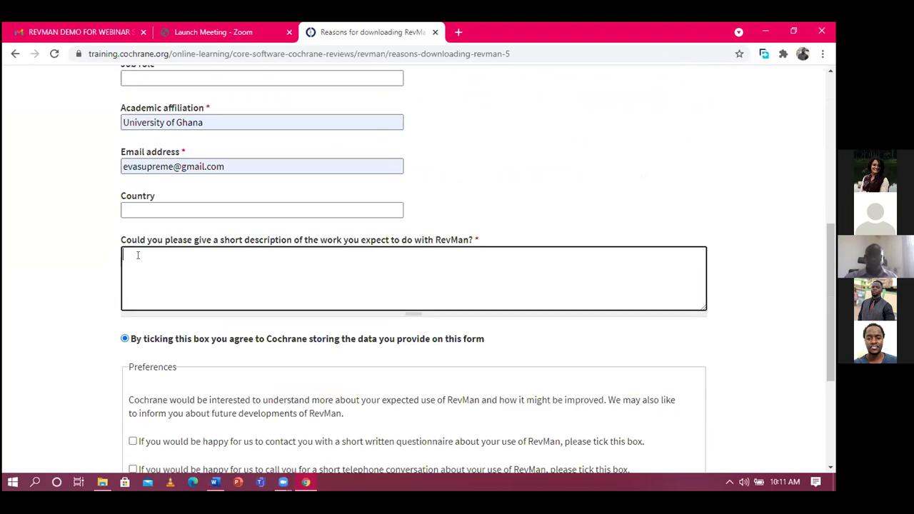
type("For use in academic training on ")
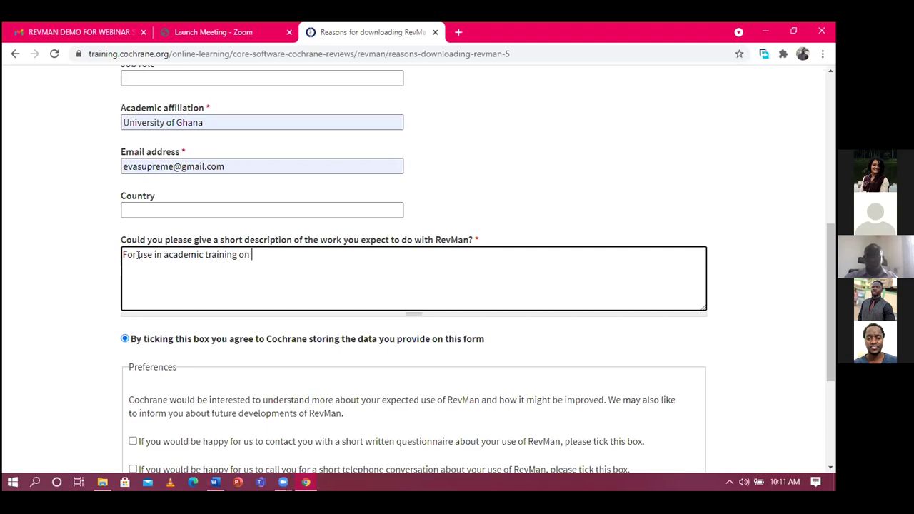
type("conducting meta-analyses")
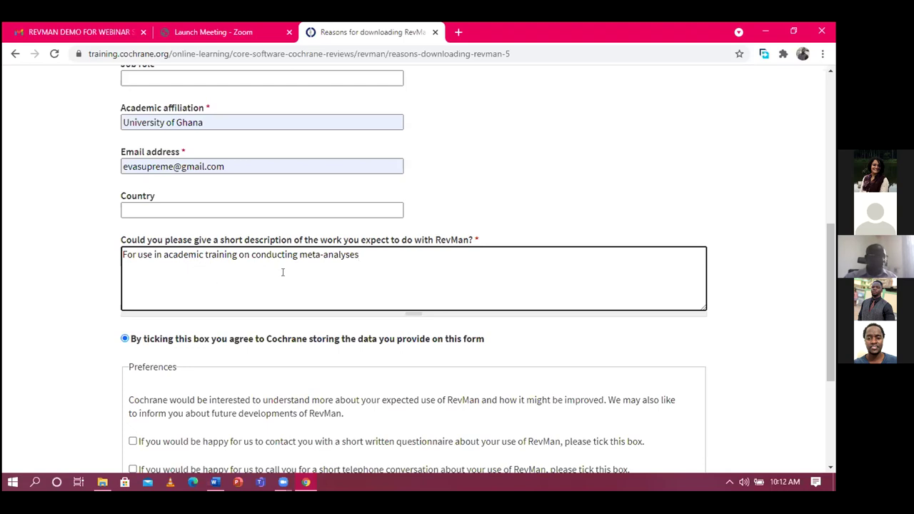
- Review the data storage consent and contact preferences, then submit the form with all three contact preferences left unticked
scroll(282, 271, "down", 1)
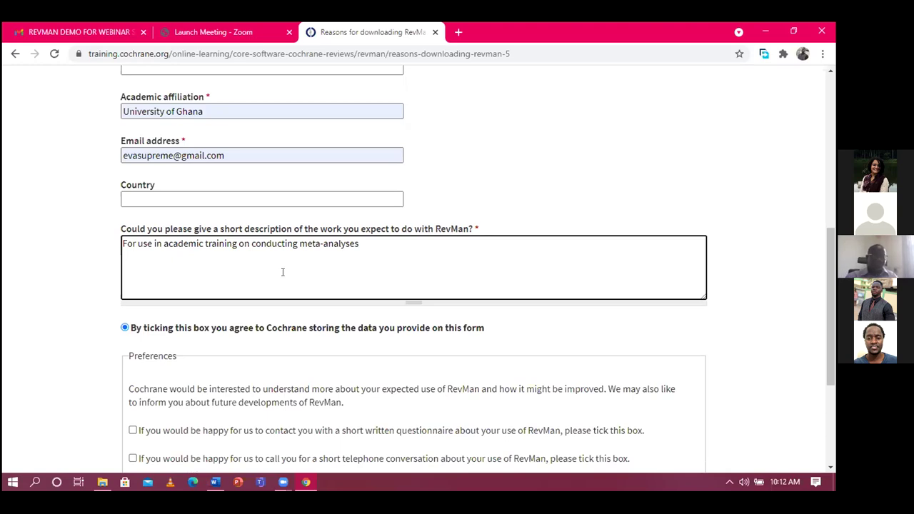
scroll(282, 272, "down", 1)
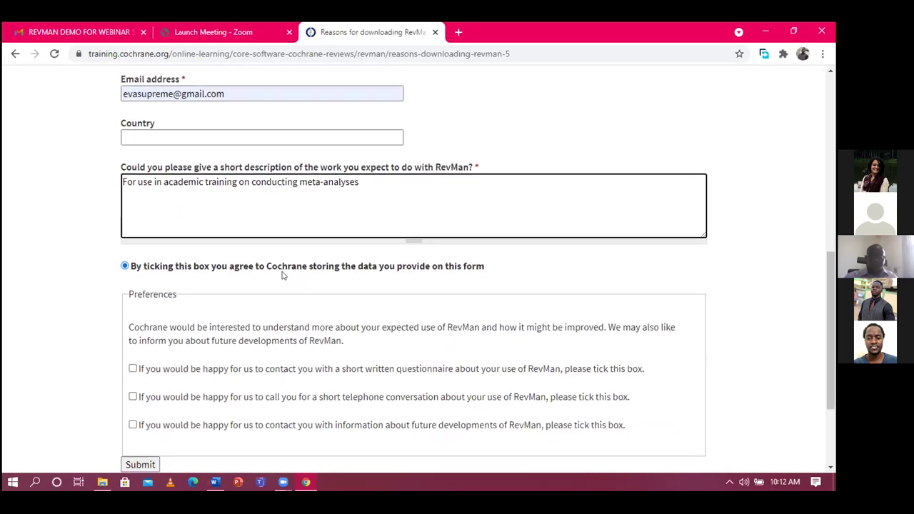
scroll(282, 275, "down", 1)
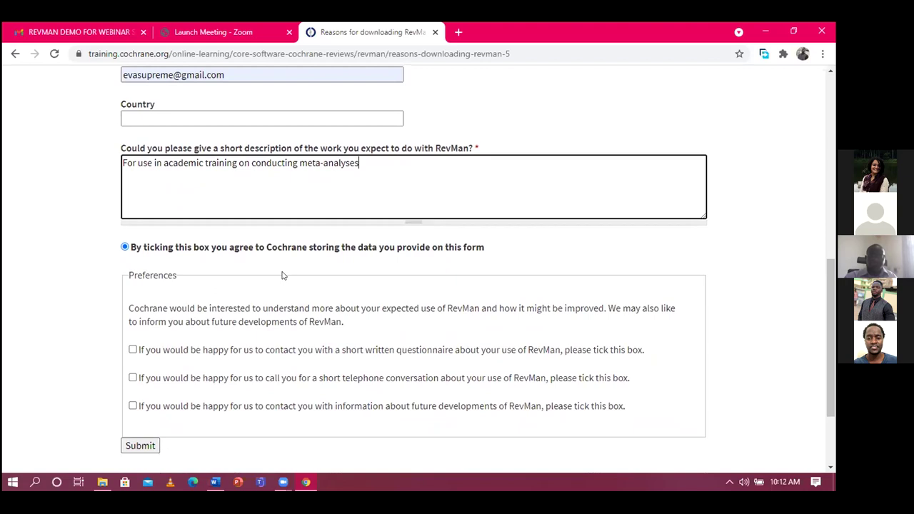
scroll(282, 276, "up", 1)
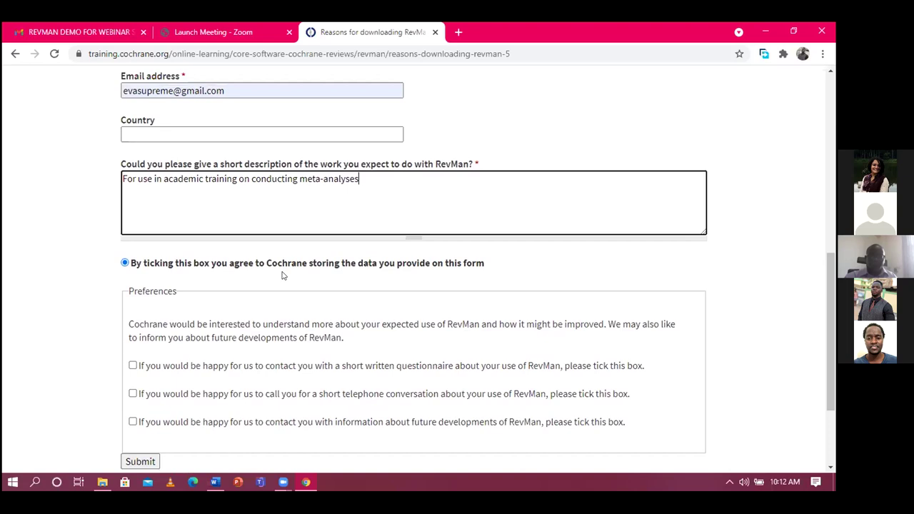
scroll(282, 275, "down", 2)
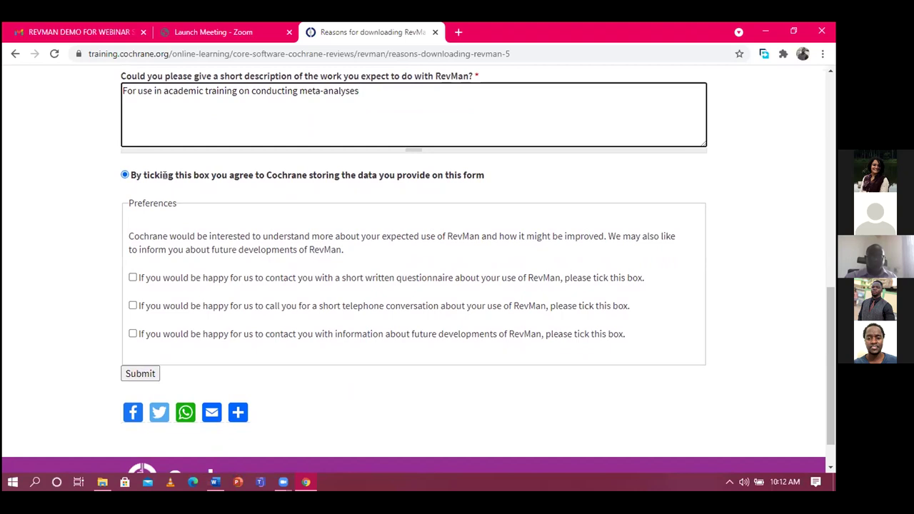
scroll(163, 175, "down", 1)
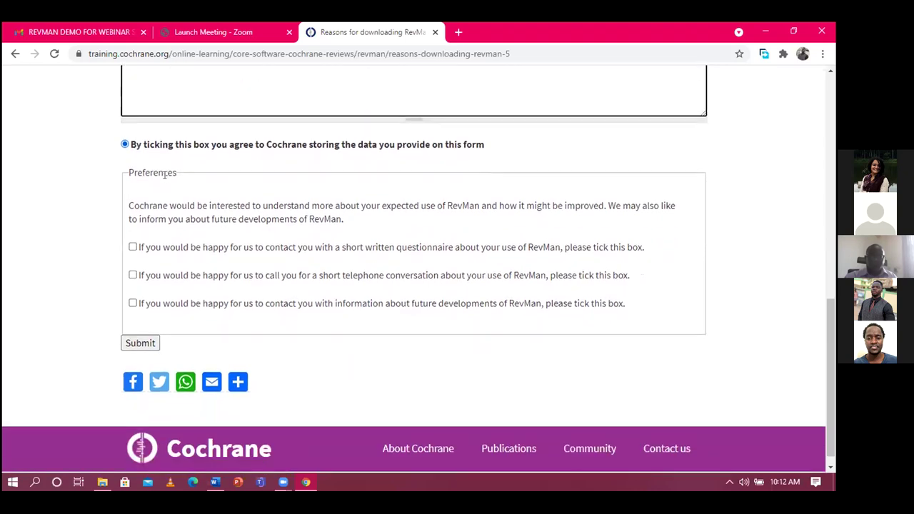
scroll(164, 174, "down", 1)
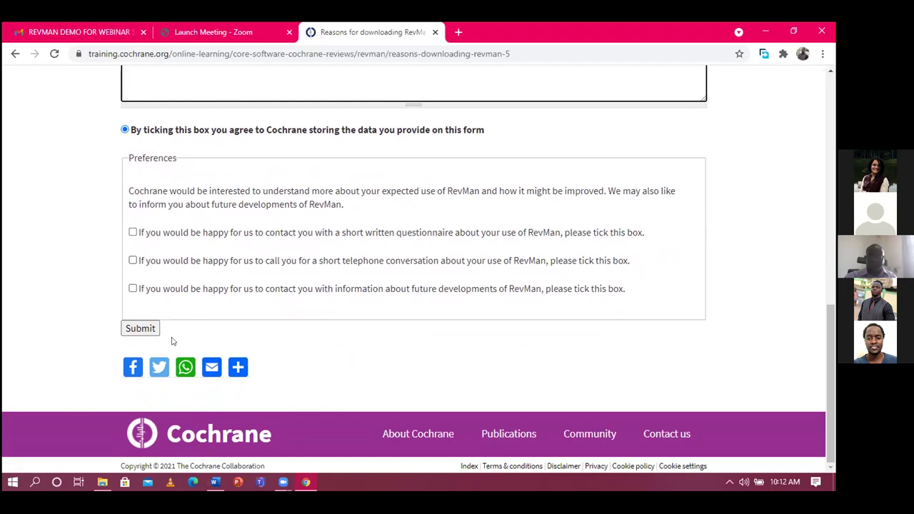
scroll(193, 300, "up", 1)
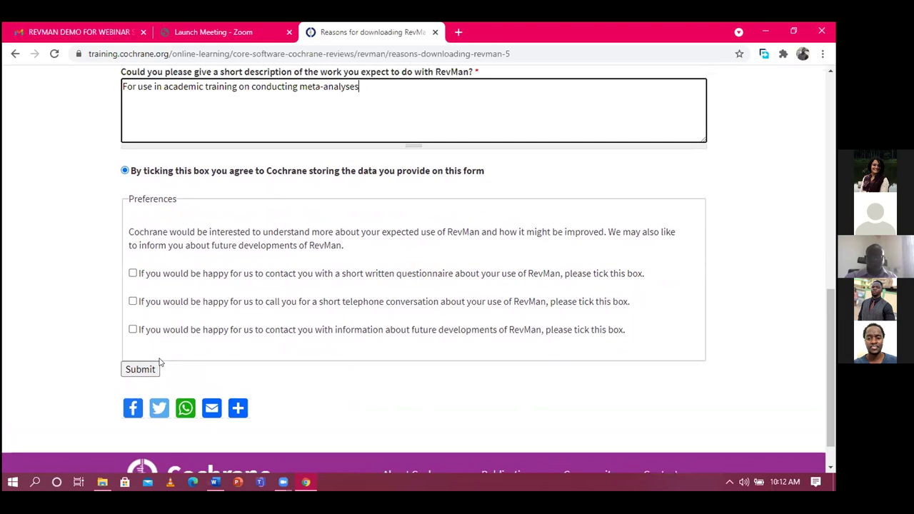
left_click(132, 370)
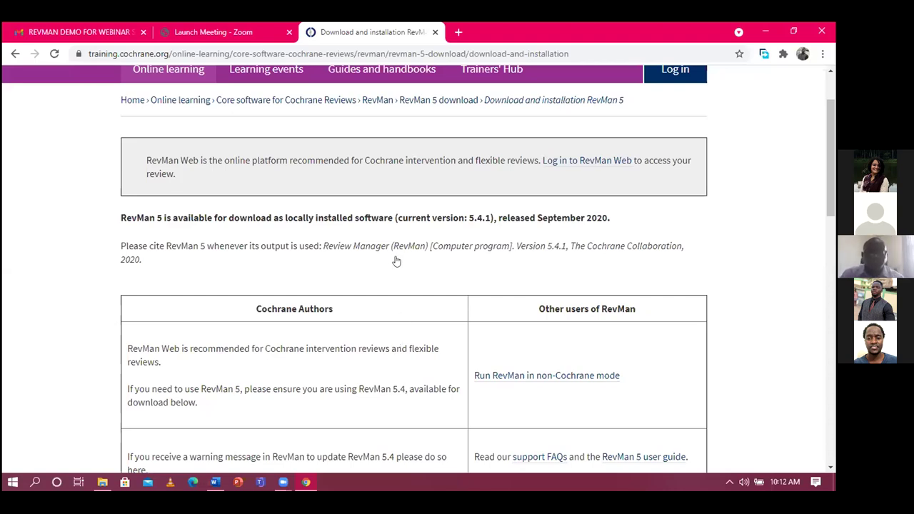
- Download the 64-bit Windows installer RevMan_5_4_windows-x64.exe to G:\Evidence-Based Medicine Course\Webinar
scroll(396, 261, "down", 4)
scroll(396, 261, "up", 1)
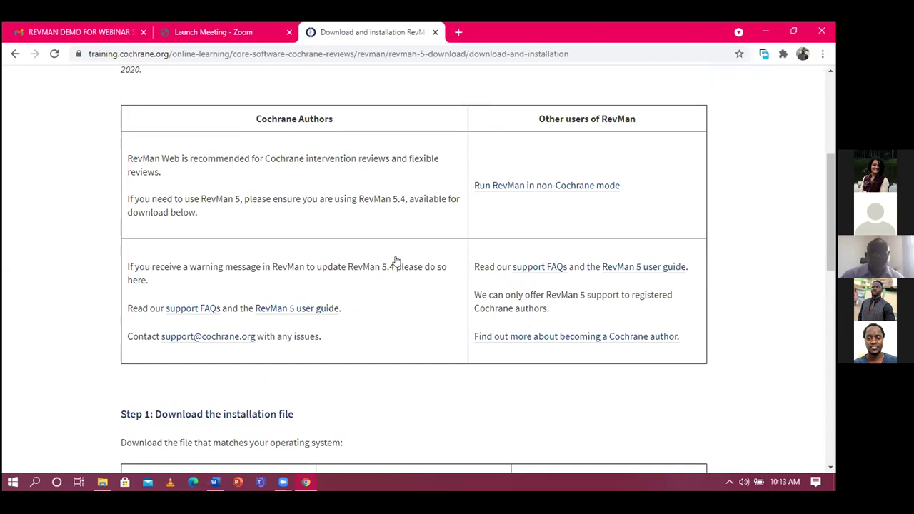
scroll(396, 261, "up", 1)
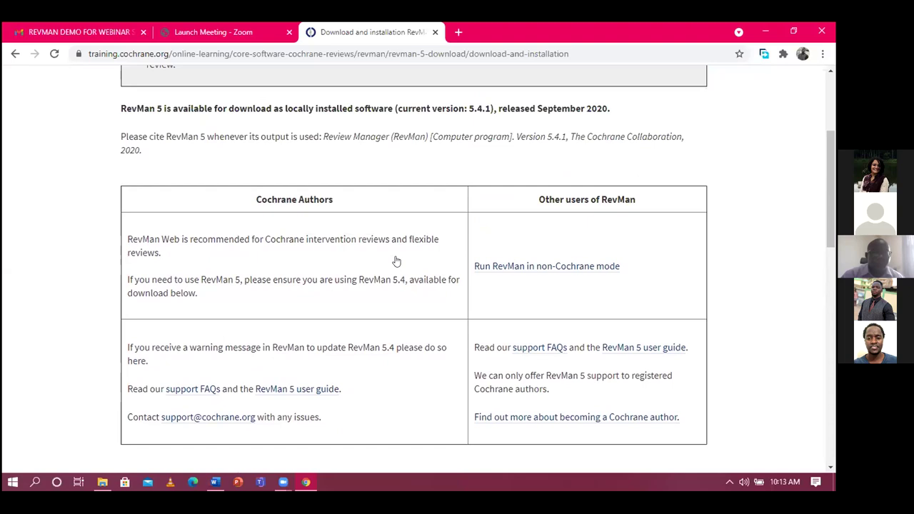
scroll(397, 261, "down", 3)
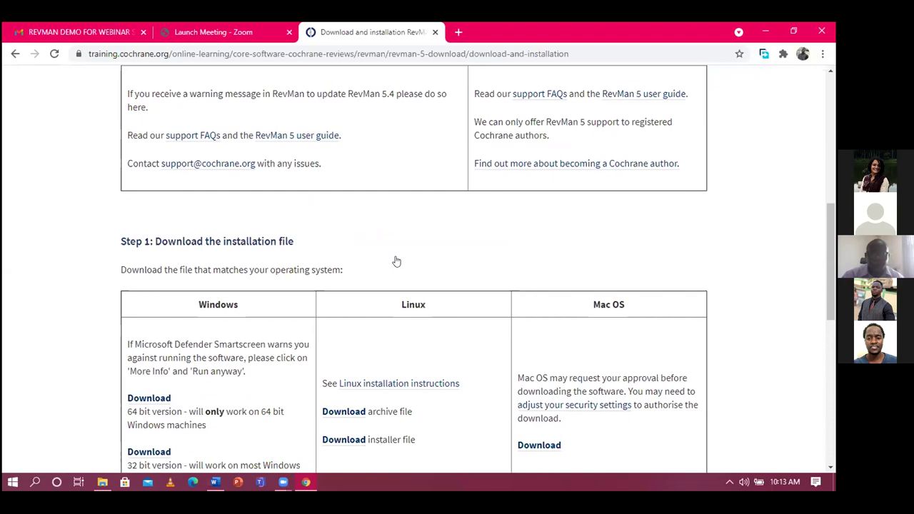
scroll(396, 262, "down", 2)
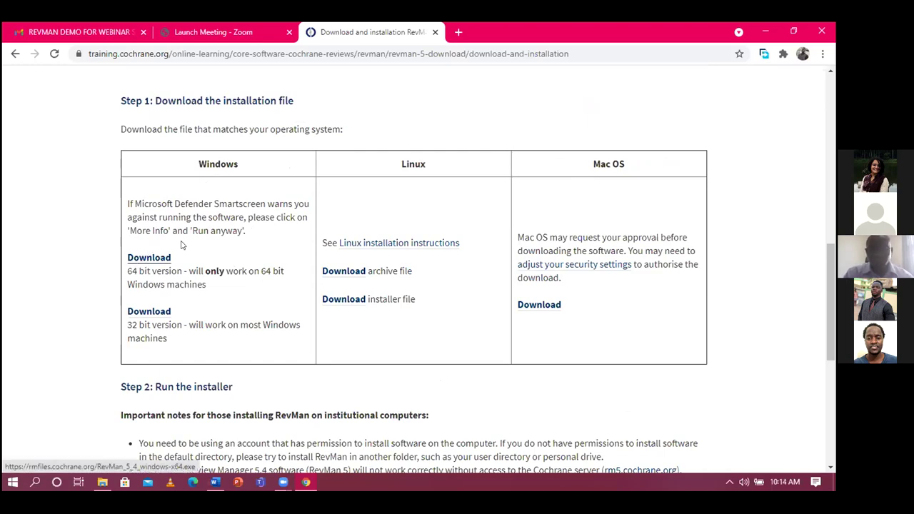
left_click(140, 258)
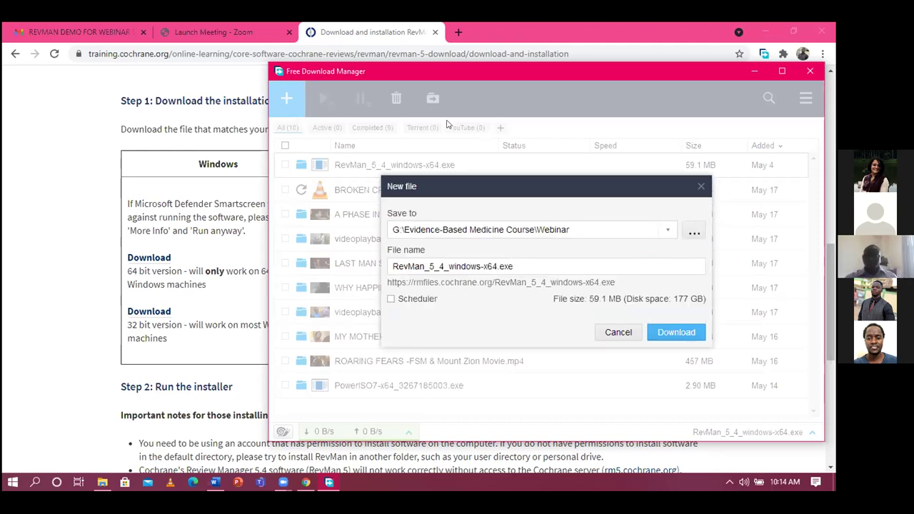
key("Return")
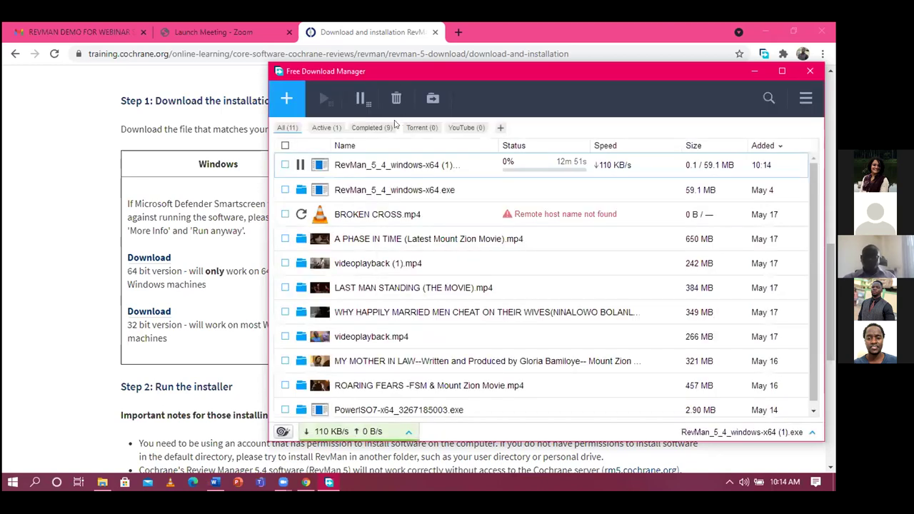
- Pause the new RevMan installer download and reposition the Free Download Manager window over the page
left_click(361, 97)
left_click_drag(572, 89, 422, 76)
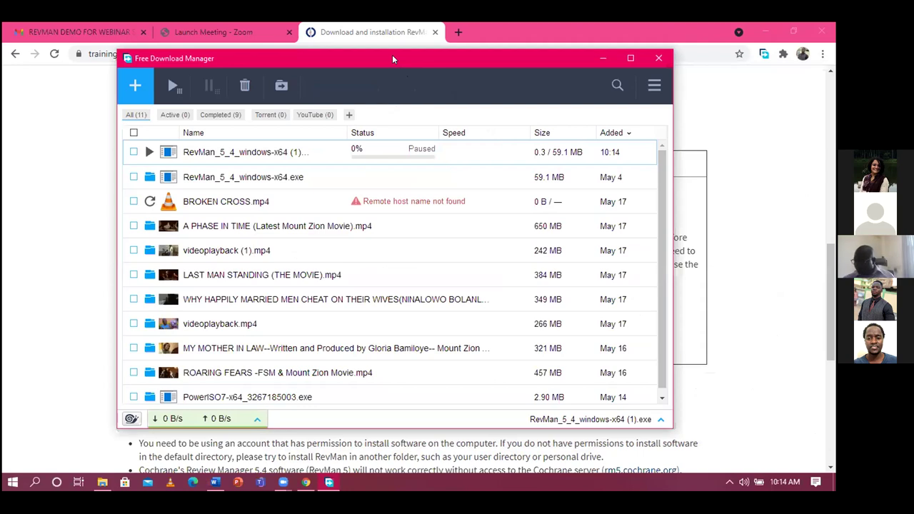
left_click_drag(369, 52, 358, 47)
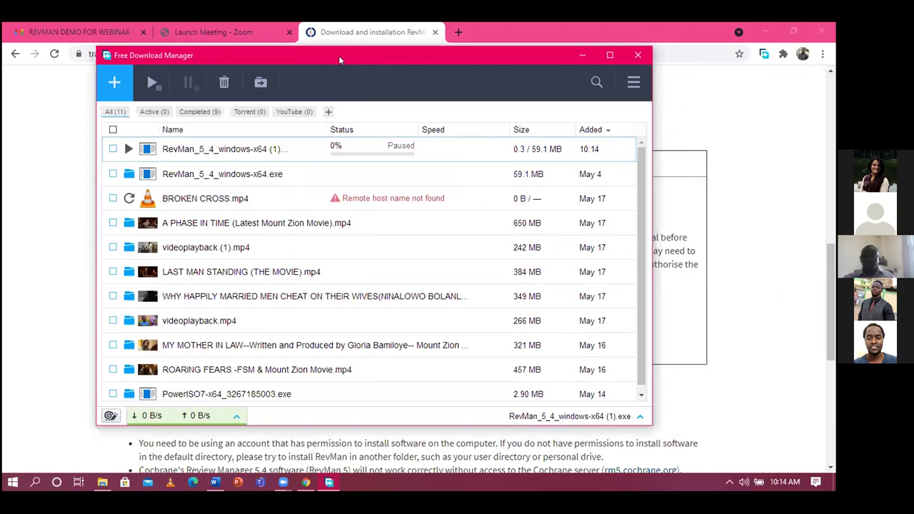
left_click_drag(338, 55, 347, 56)
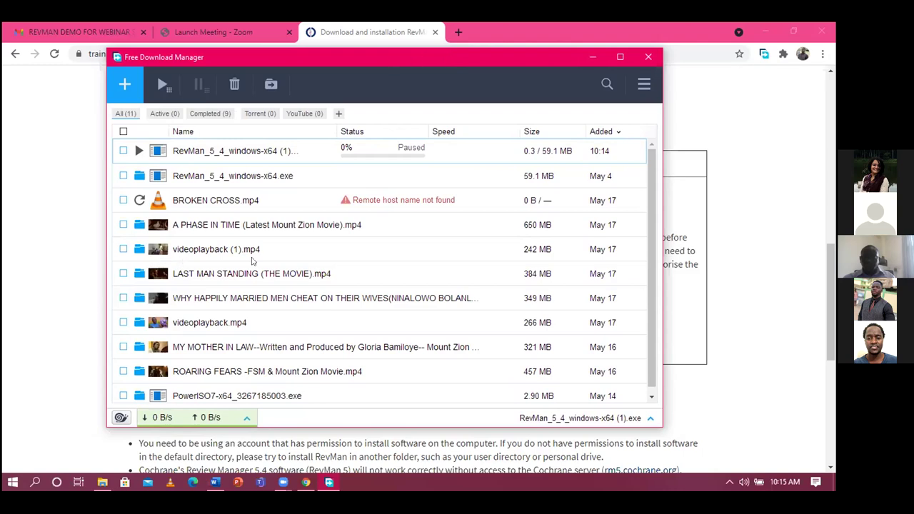
- Switch to File Explorer and run the RevMan_5_4_windows-x64 installer from the Webinar folder
key("alt+Tab")
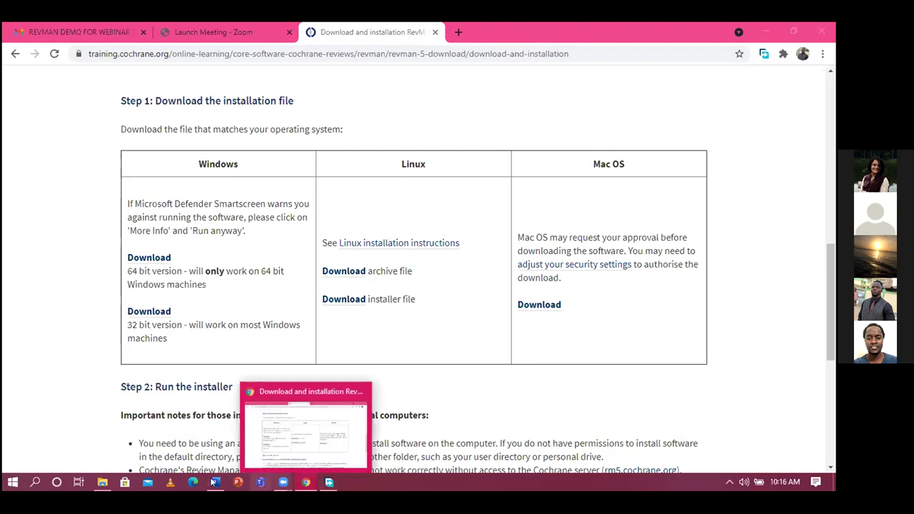
left_click(101, 482)
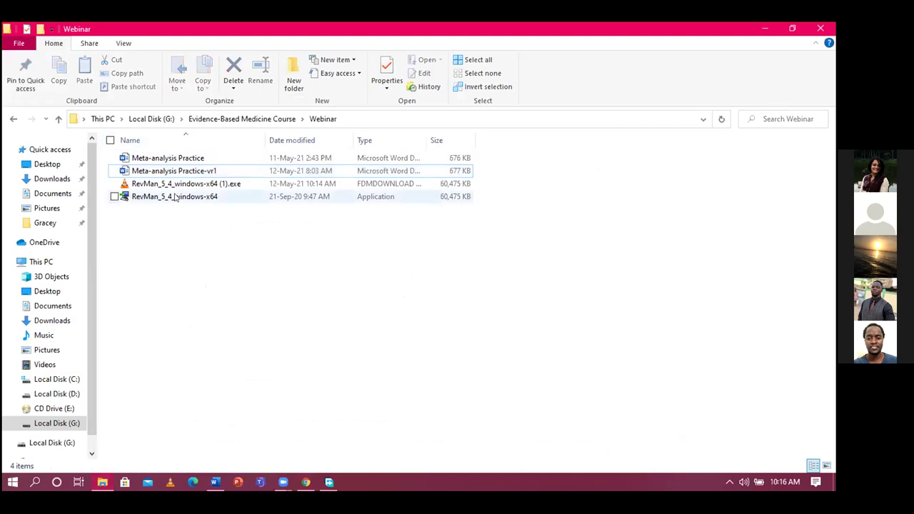
double_click(175, 197)
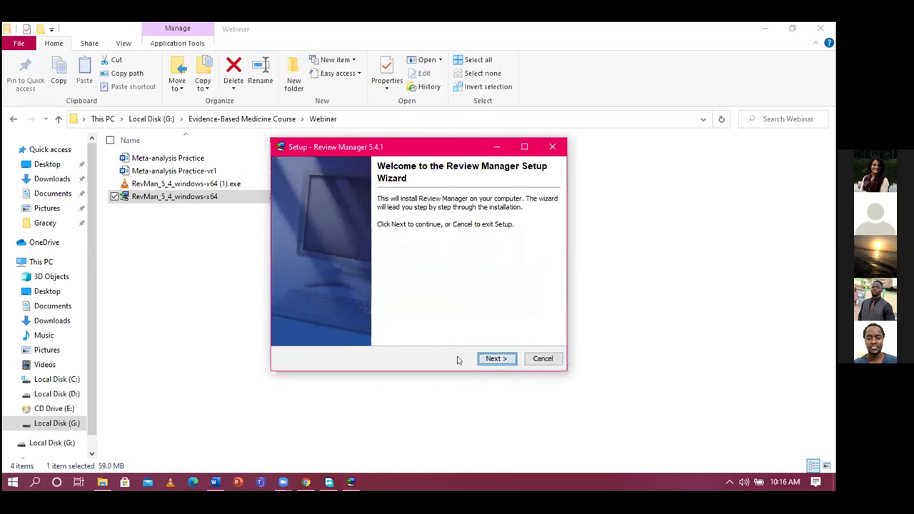
- Start the Review Manager 5.4.1 setup, accept the license agreement and keep the default installation folder
left_click(496, 358)
left_click(299, 305)
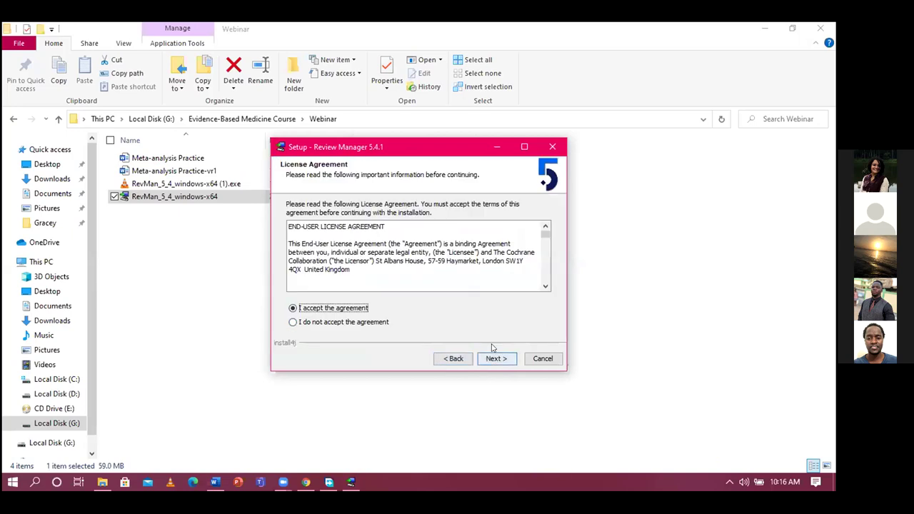
left_click(496, 358)
left_click(496, 359)
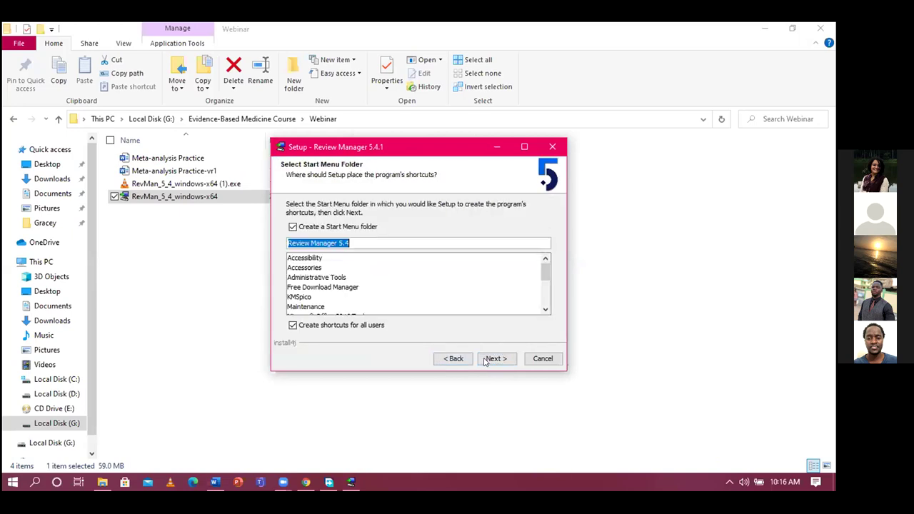
- Install Review Manager with the default Start Menu folder Review Manager 5.4, no .rm5 file association and a desktop icon
left_click(485, 359)
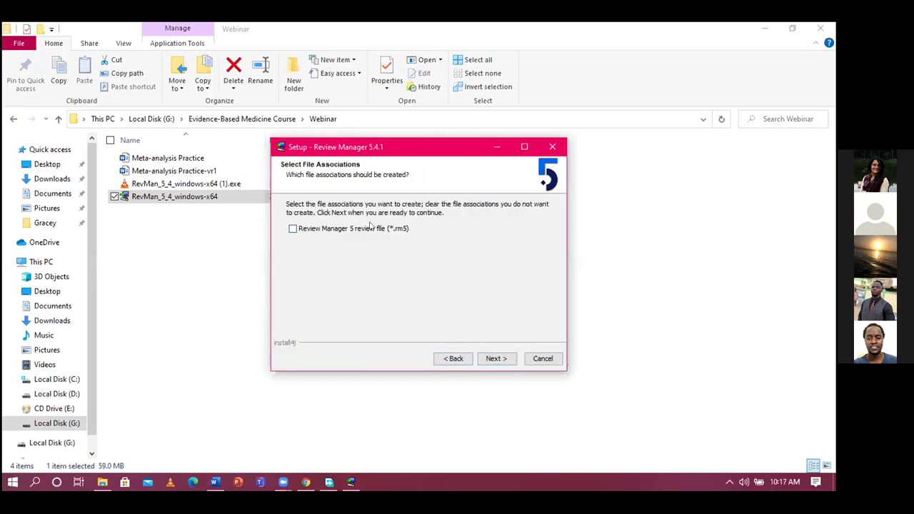
left_click(494, 359)
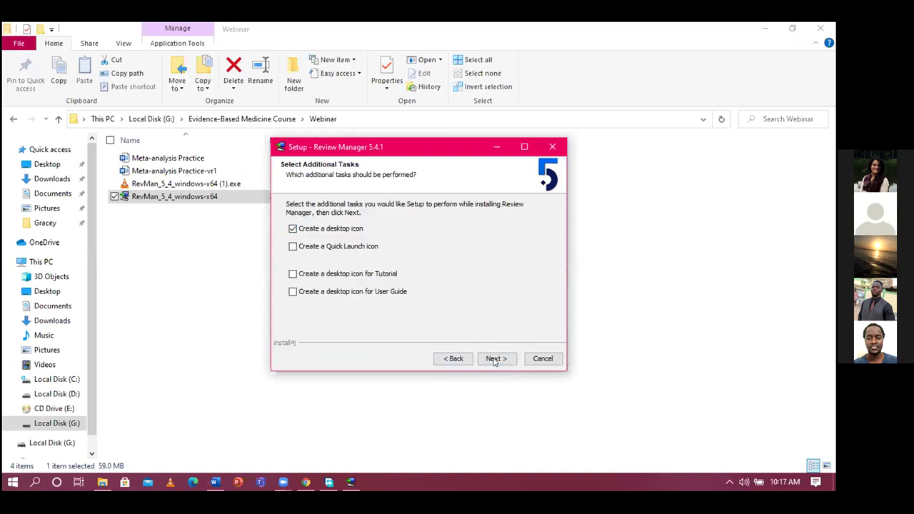
left_click(494, 359)
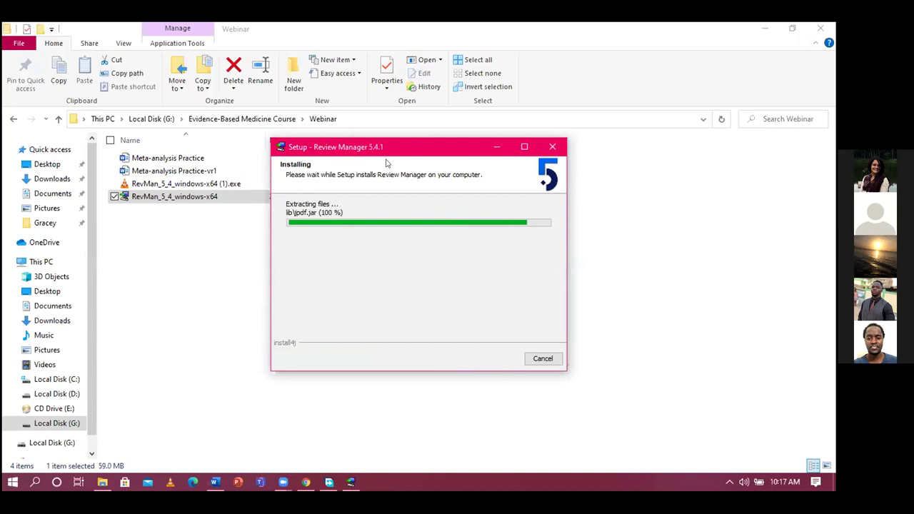
left_click_drag(365, 148, 357, 146)
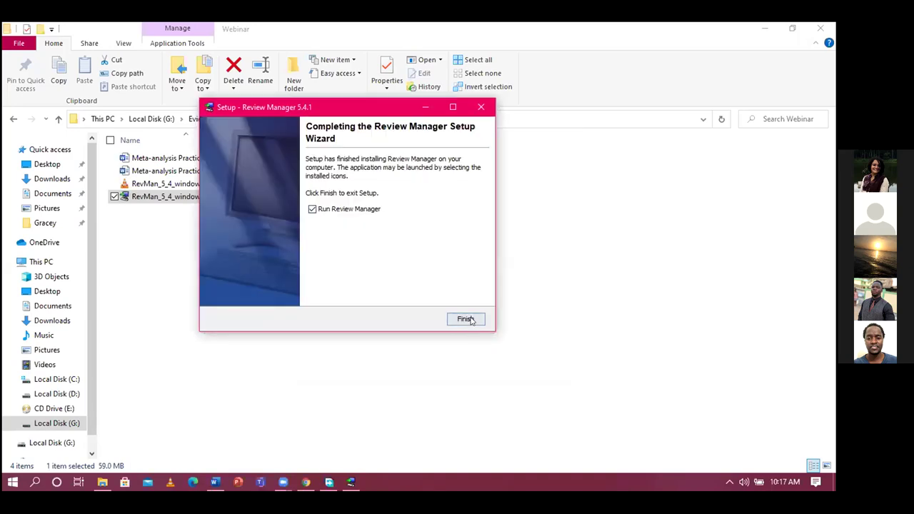
- Finish the setup with Run Review Manager enabled and choose Non-Cochrane mode as the usage mode
left_click(458, 322)
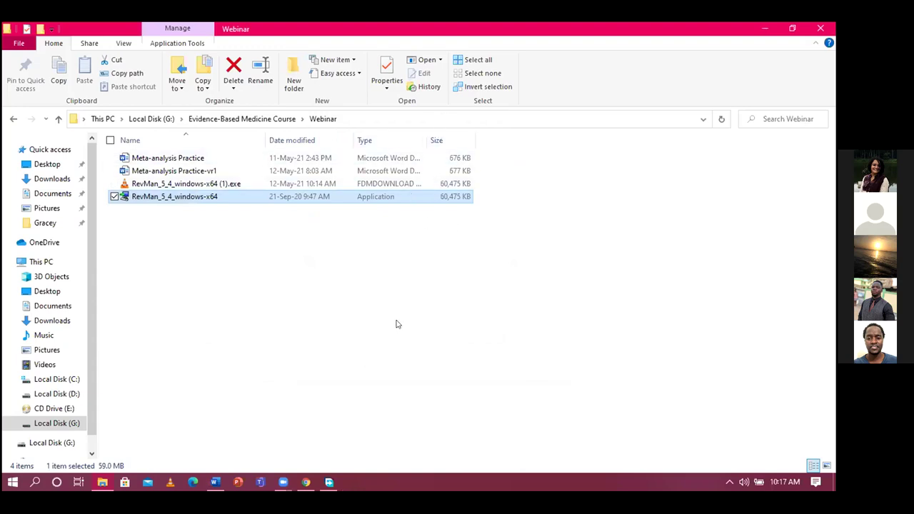
mouse_move(377, 390)
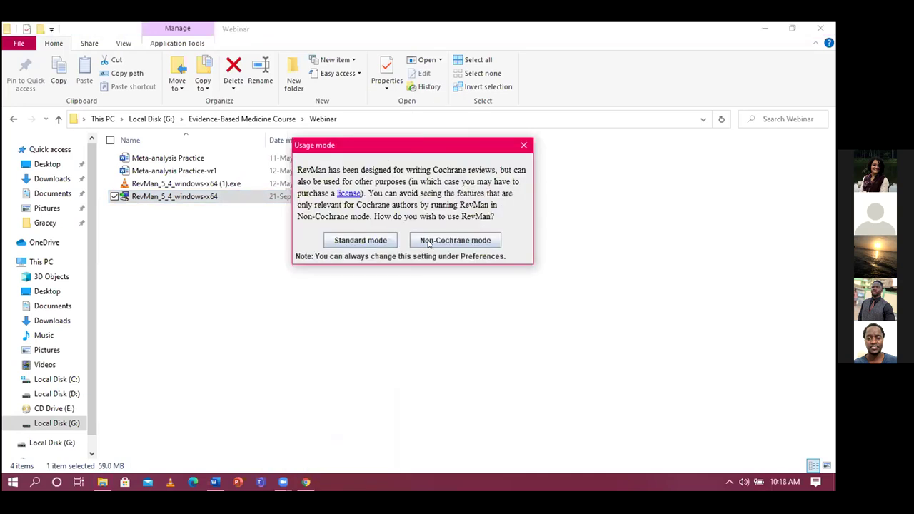
left_click(455, 241)
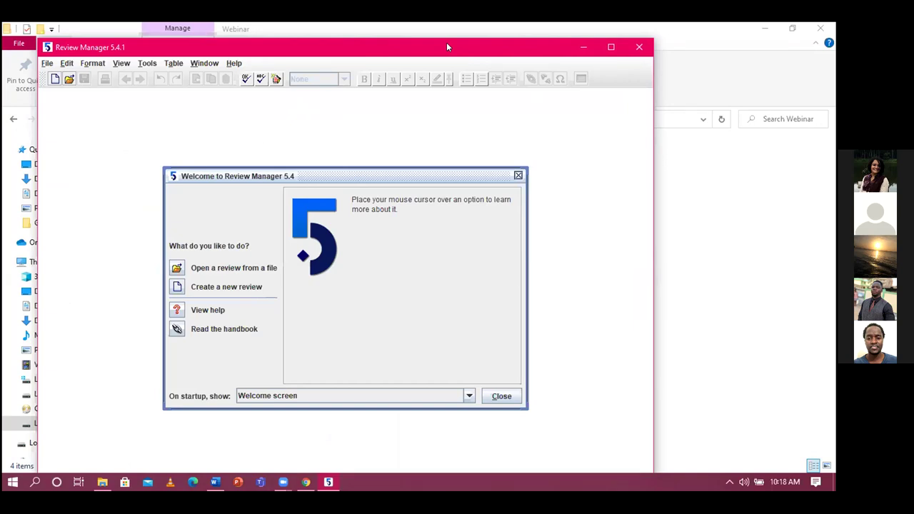
- Maximize the Review Manager window and reposition the welcome dialog within the workspace
left_click_drag(447, 44, 438, 44)
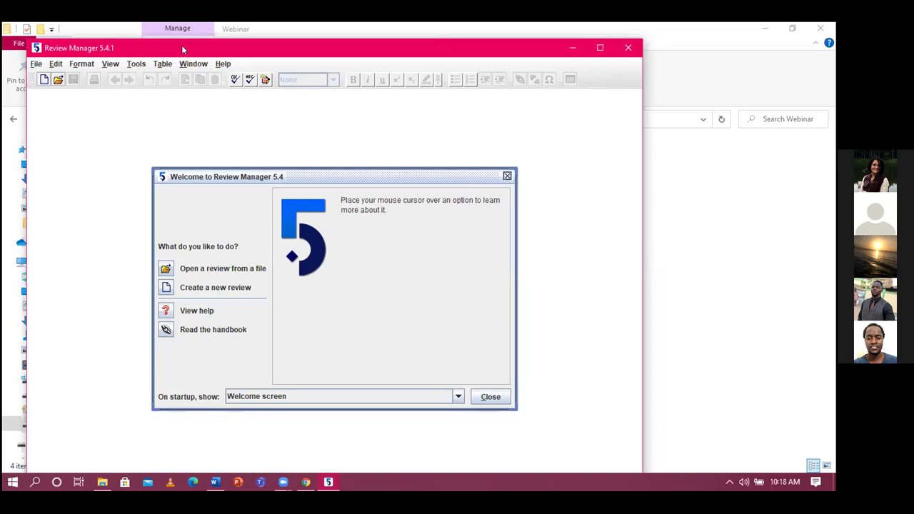
double_click(242, 44)
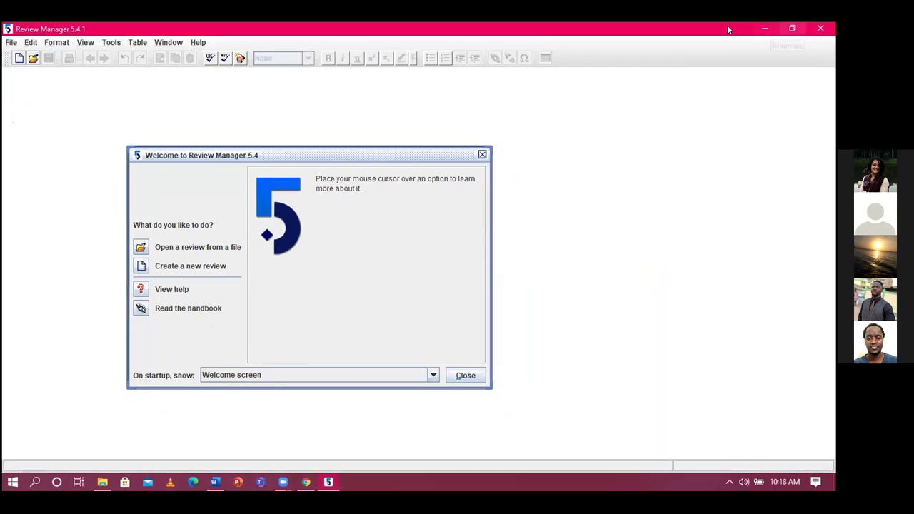
left_click(386, 84)
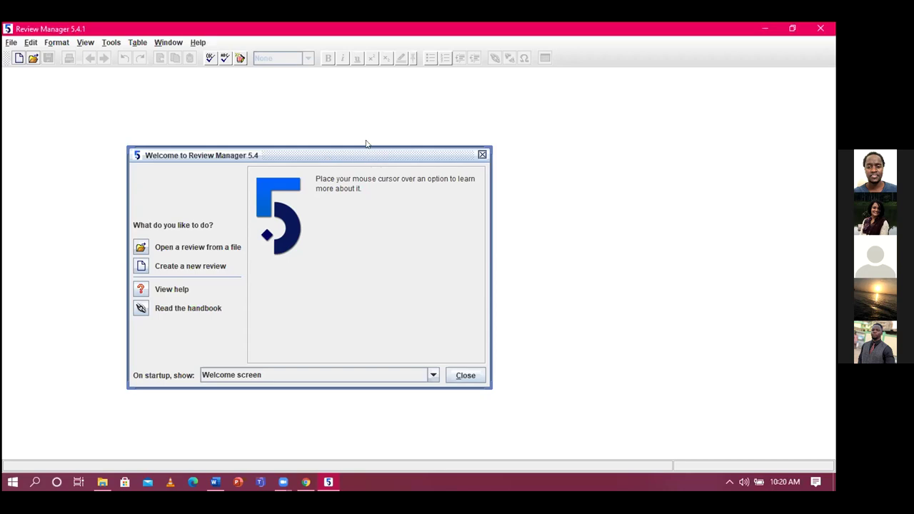
left_click_drag(365, 141, 365, 132)
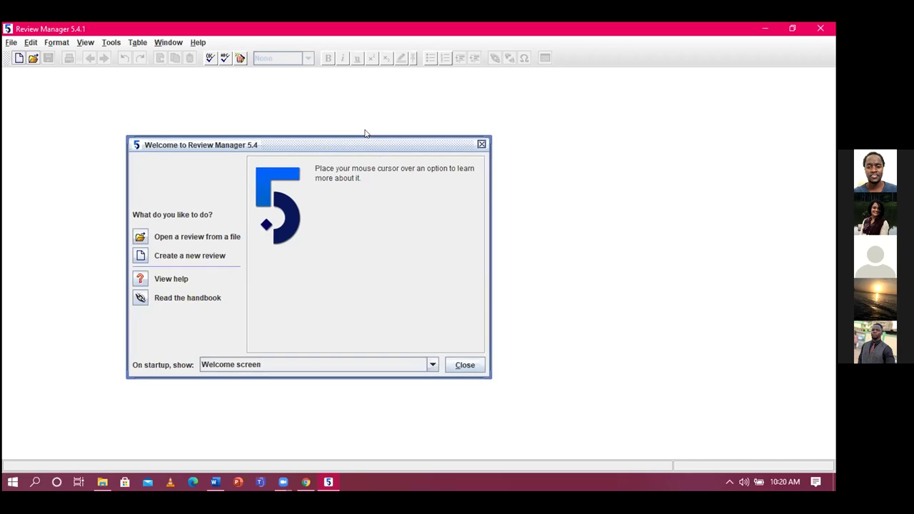
left_click_drag(365, 133, 354, 105)
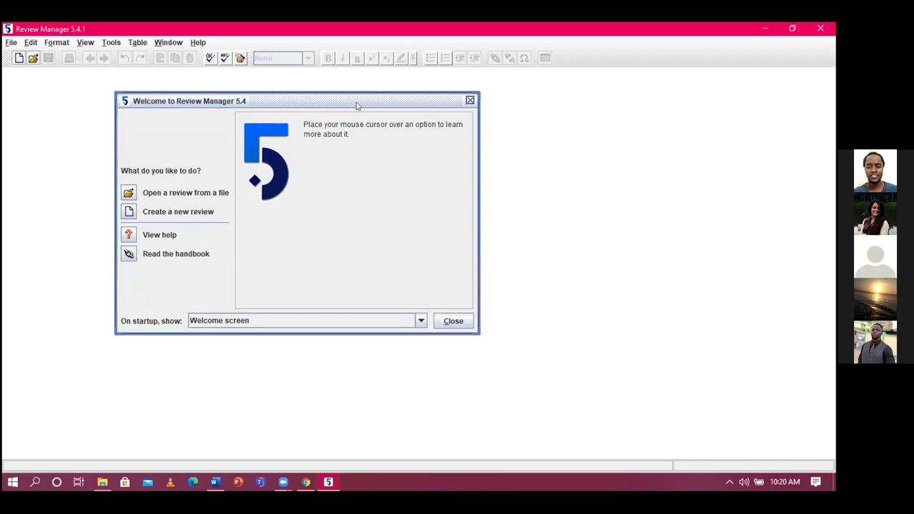
left_click_drag(357, 105, 331, 106)
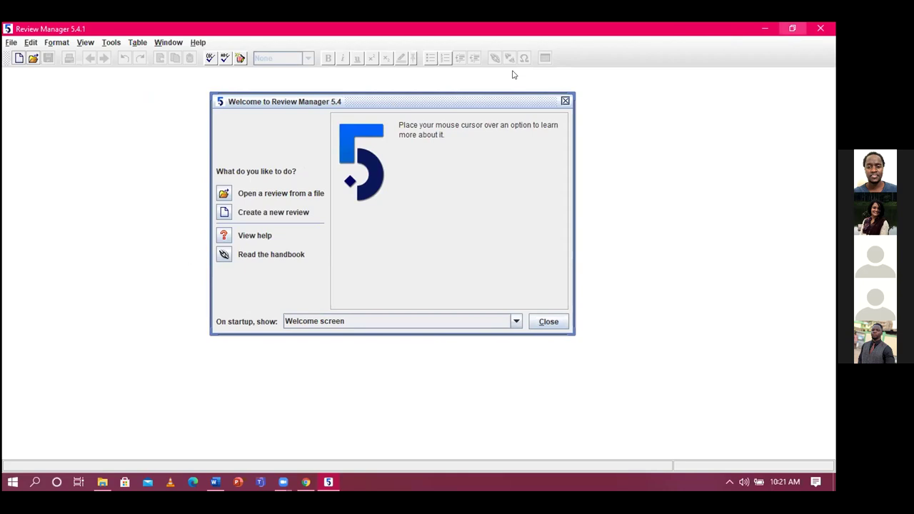
- Restore the window to a smaller size and begin creating a new review, continuing past the New Review Wizard's welcome page
left_click_drag(421, 29, 406, 44)
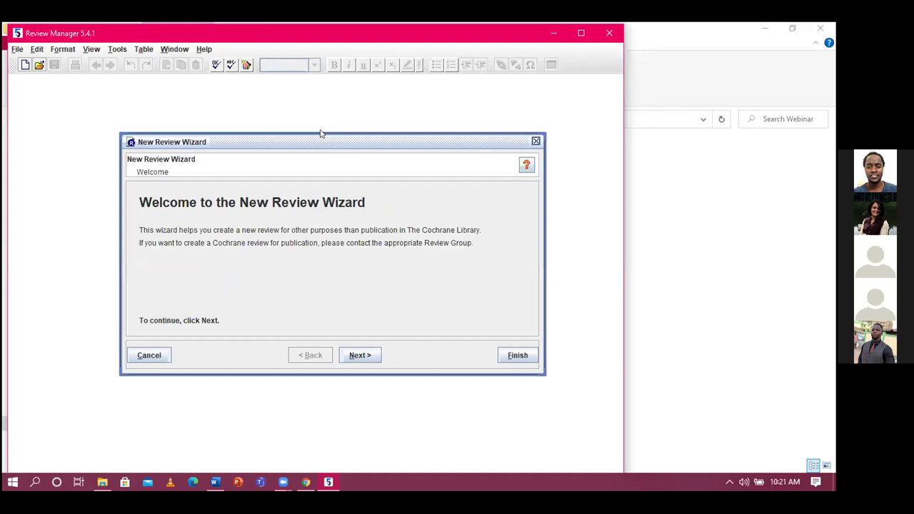
left_click_drag(321, 135, 330, 122)
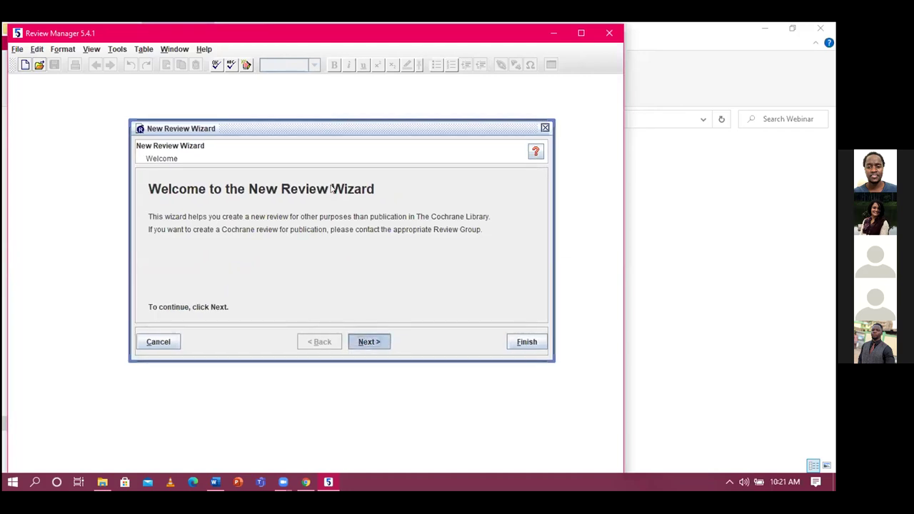
key("Return")
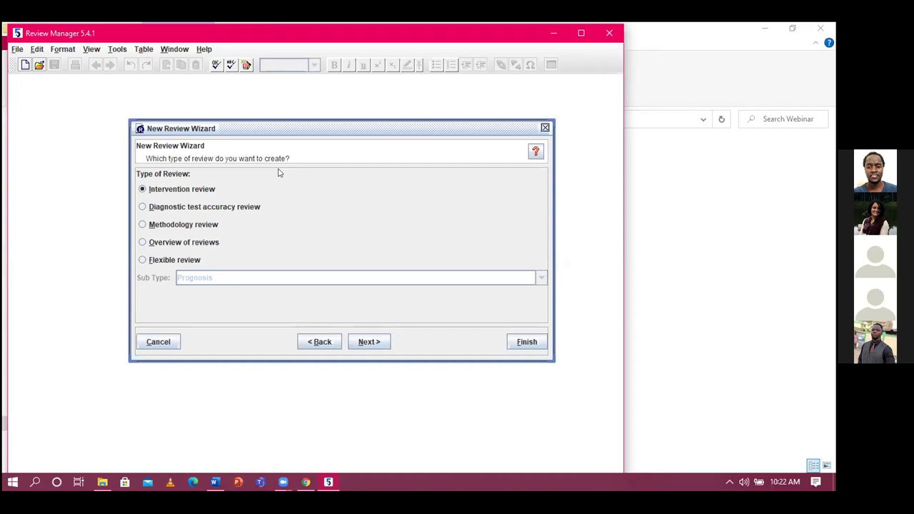
left_click(189, 188)
left_click(383, 341)
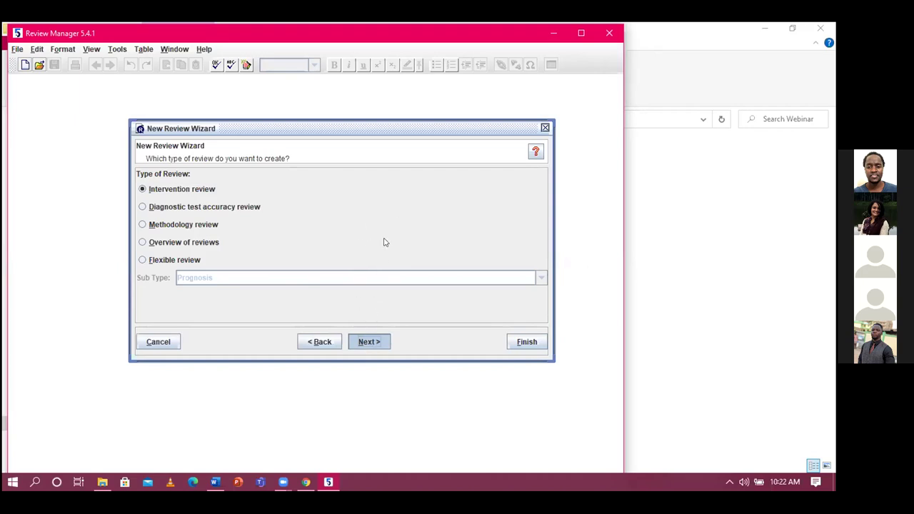
left_click(315, 345)
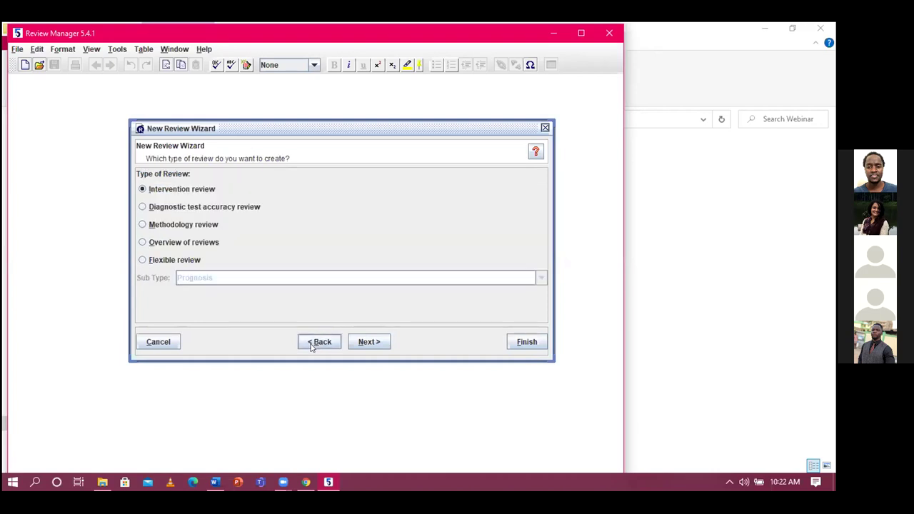
left_click(315, 342)
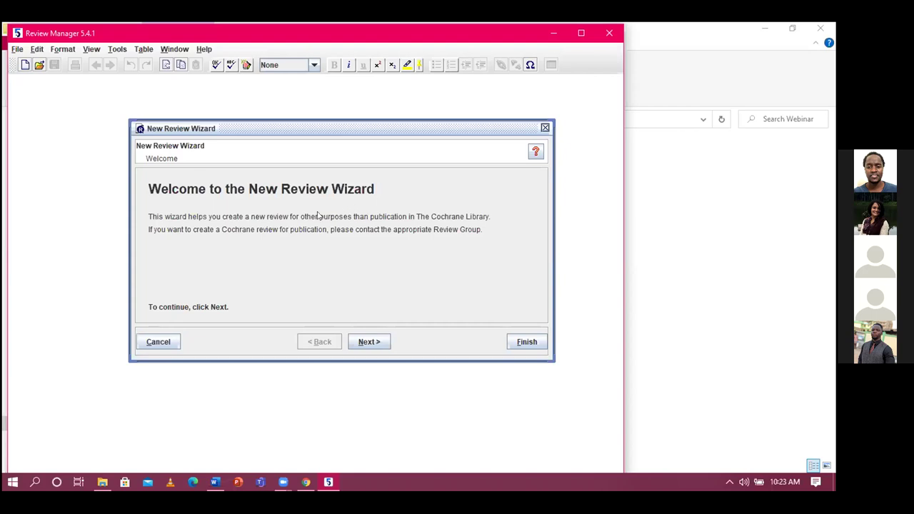
left_click(360, 343)
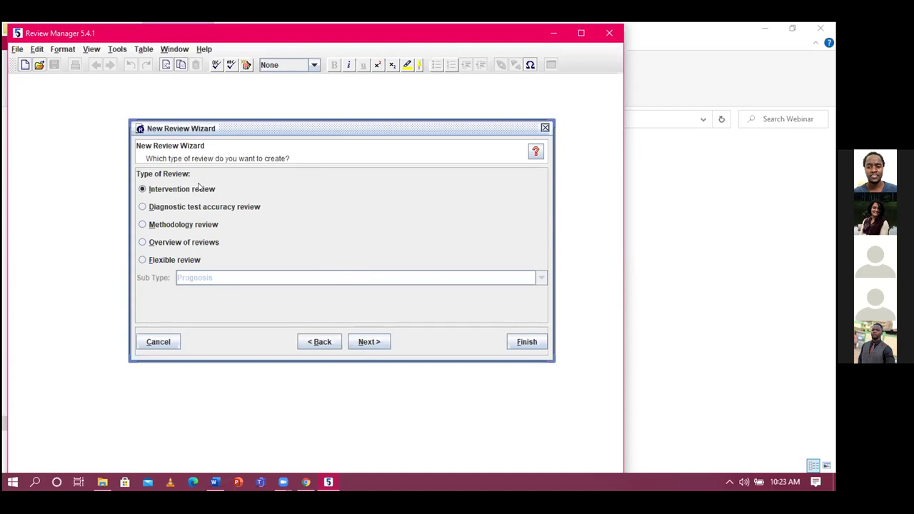
- Create an Intervention review with the default "[Intervention] for [health problem]" title, starting in the Full review stage
left_click(364, 342)
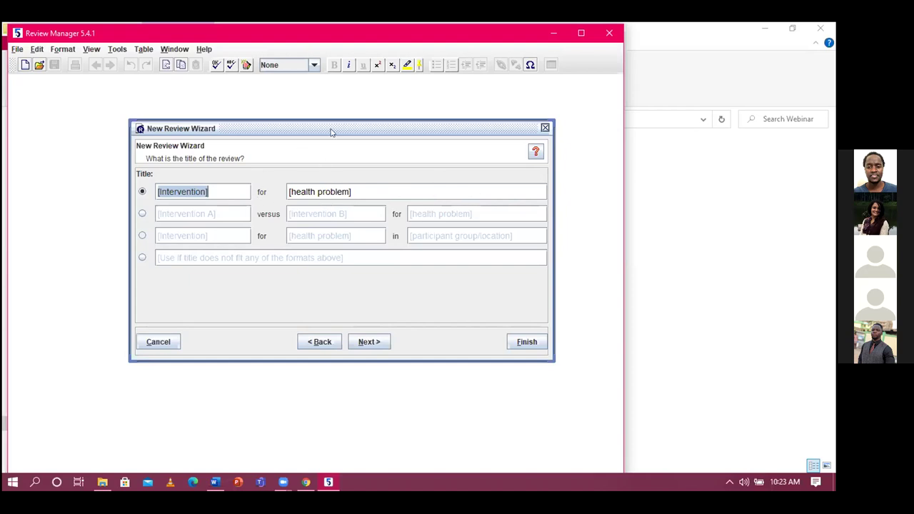
left_click(366, 343)
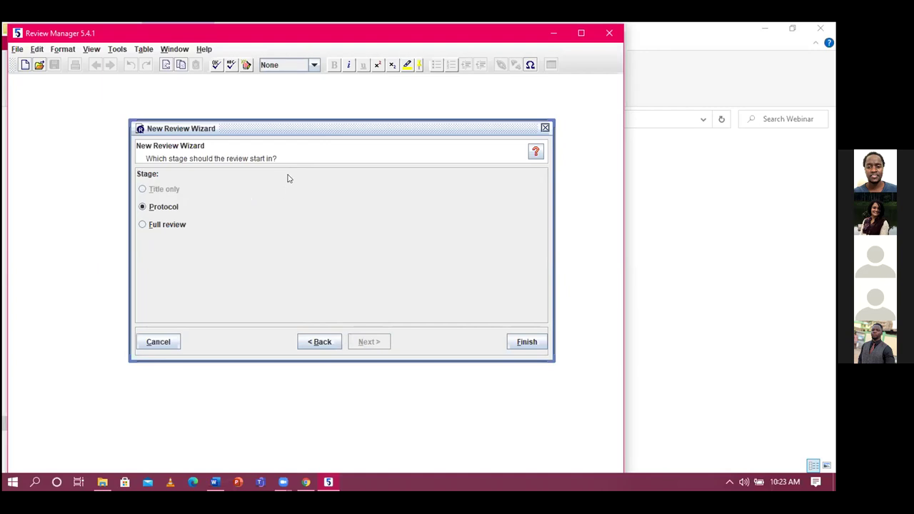
left_click(168, 224)
left_click(527, 342)
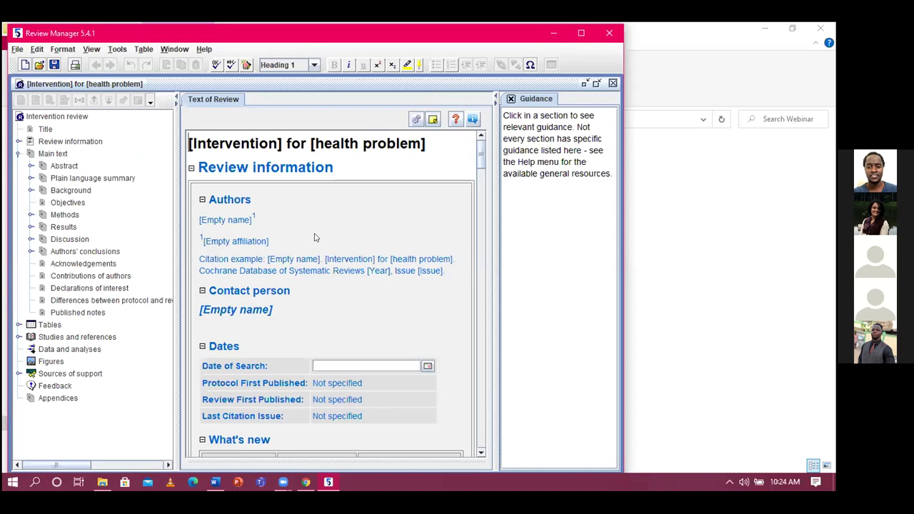
- Look through the new review's text sections, from Review information and Abstract through Background, Objectives, Methods and Results
scroll(314, 237, "down", 5)
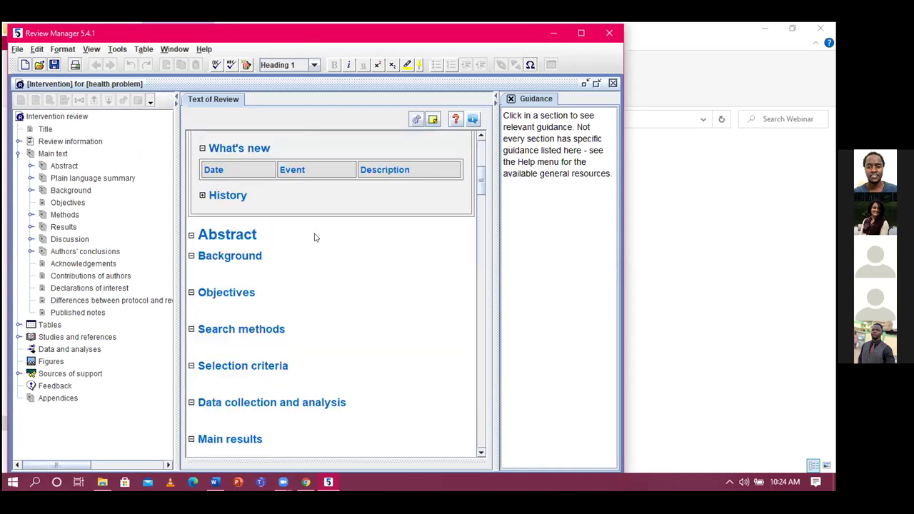
scroll(315, 237, "down", 2)
scroll(314, 237, "up", 4)
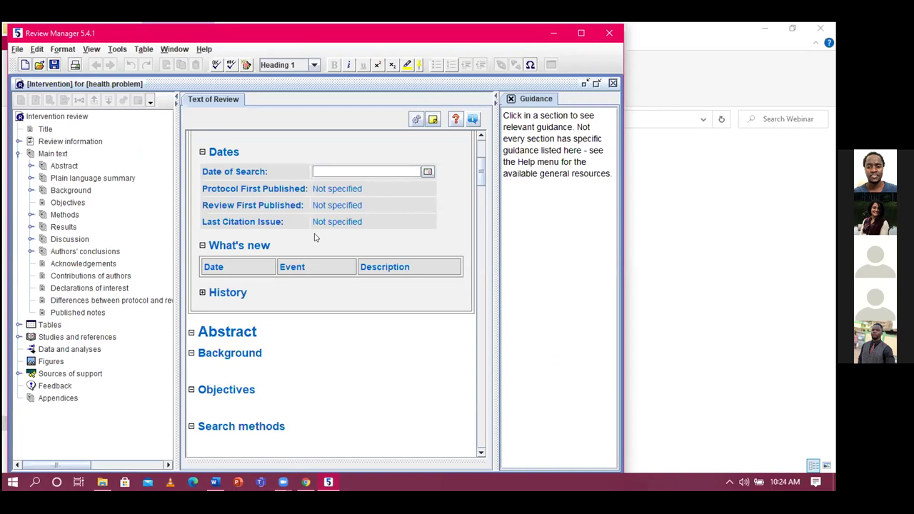
scroll(315, 237, "down", 3)
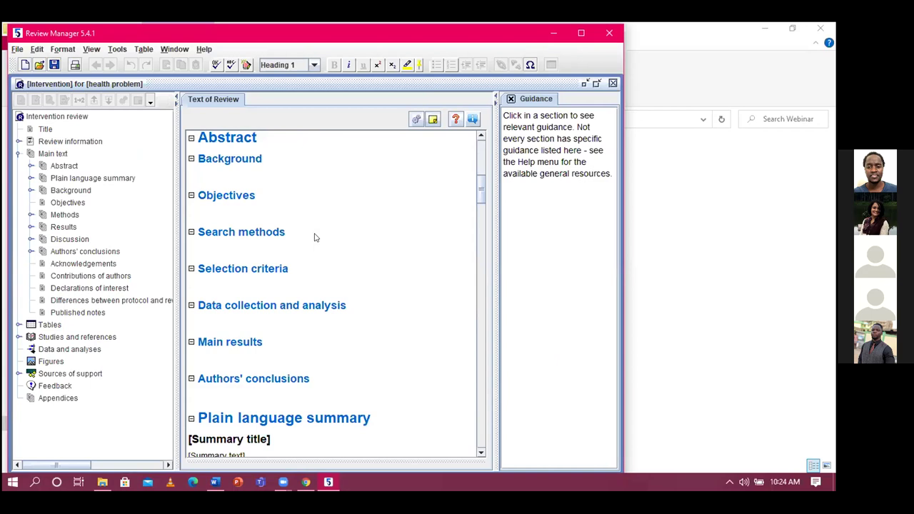
scroll(314, 237, "up", 3)
scroll(285, 239, "down", 8)
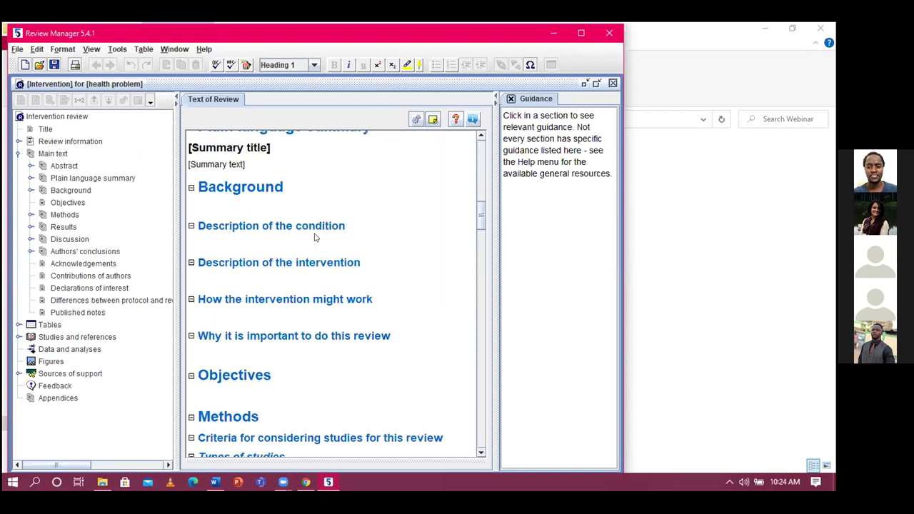
scroll(262, 240, "down", 5)
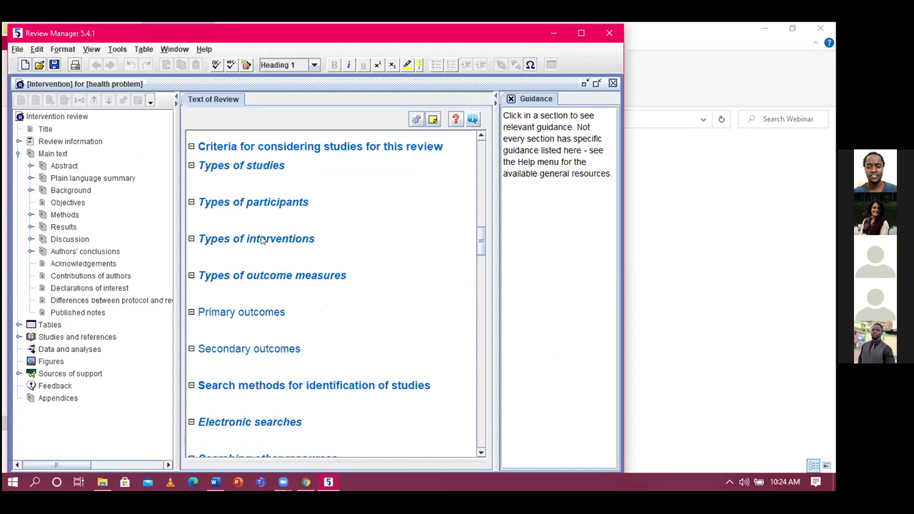
scroll(262, 241, "down", 10)
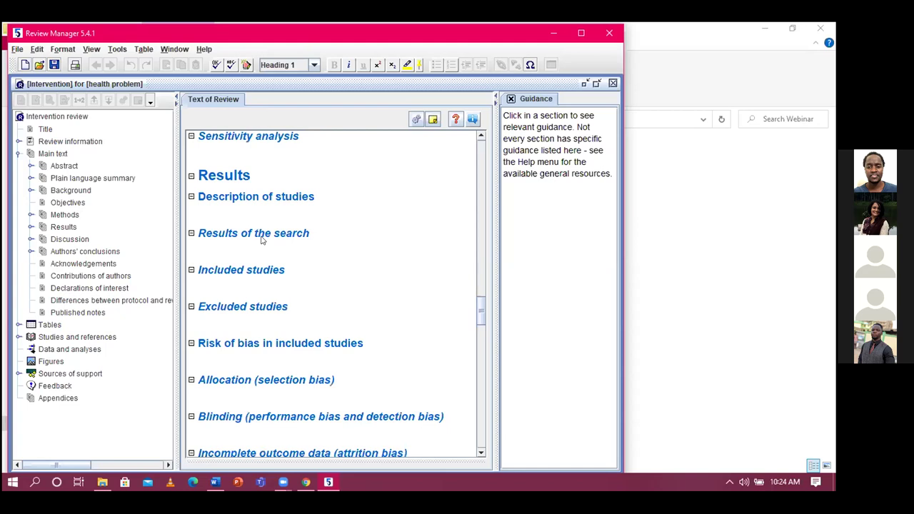
scroll(261, 240, "up", 10)
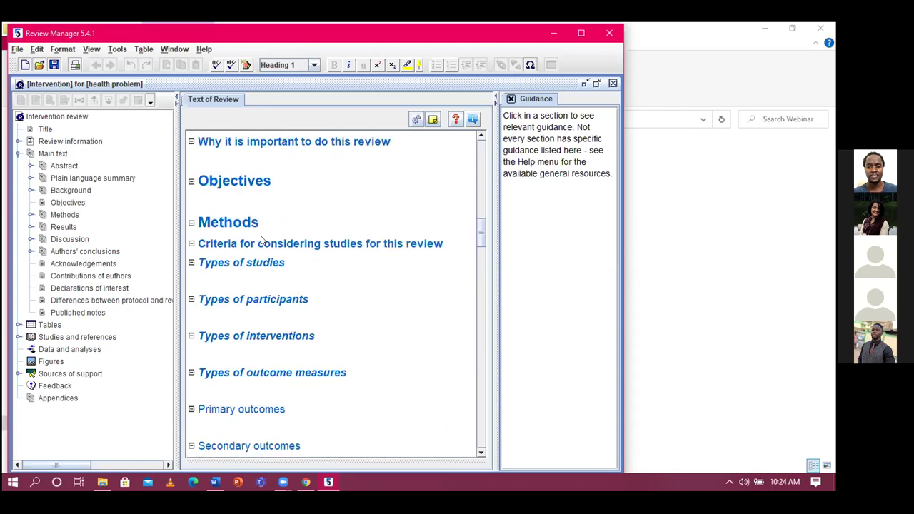
scroll(261, 240, "up", 3)
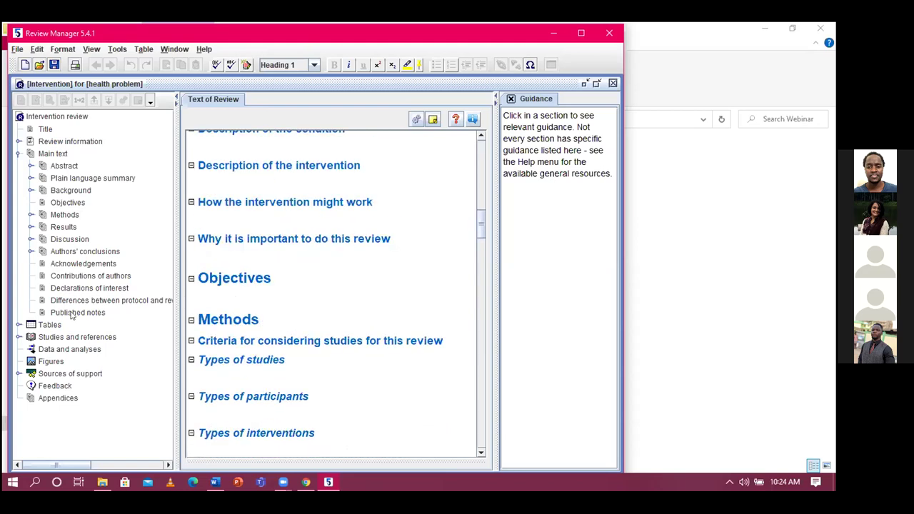
- Go to the Studies and references part of the review outline, maximize the window and bring References to studies into view
left_click(55, 327)
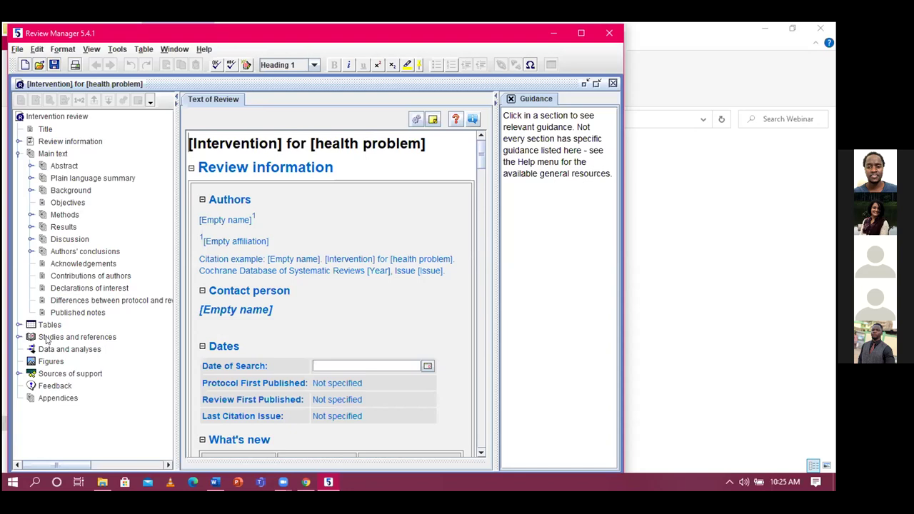
left_click(47, 338)
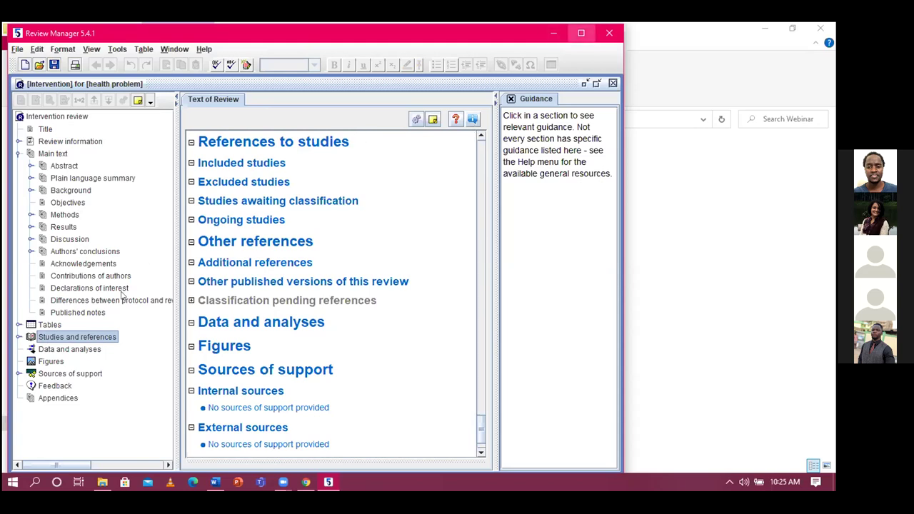
key("super+Up")
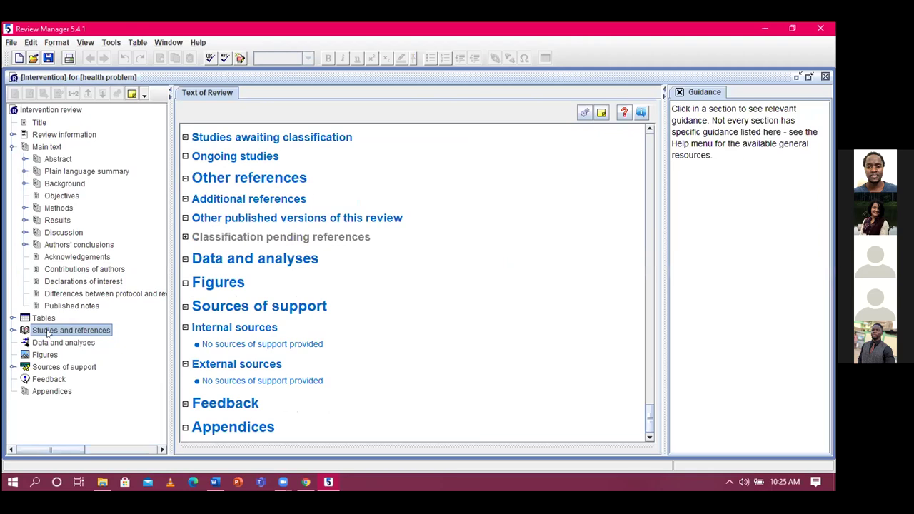
scroll(296, 294, "up", 3)
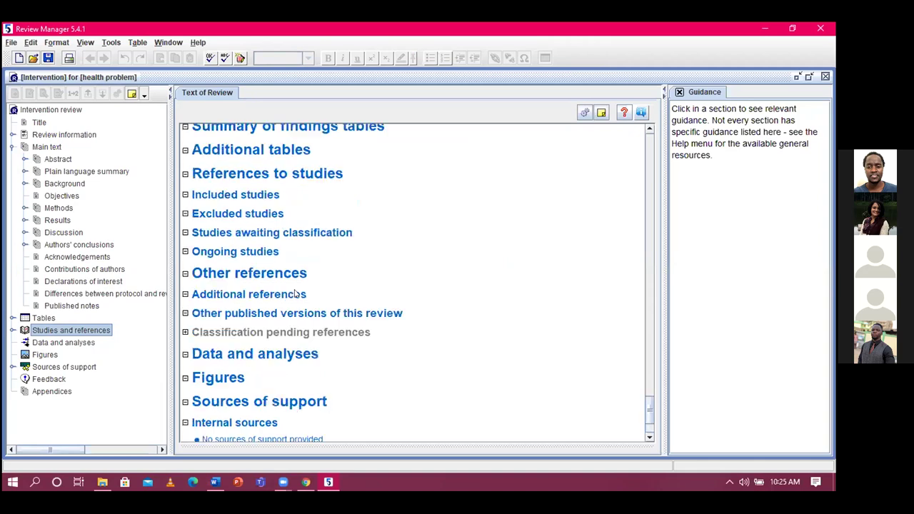
scroll(296, 293, "up", 3)
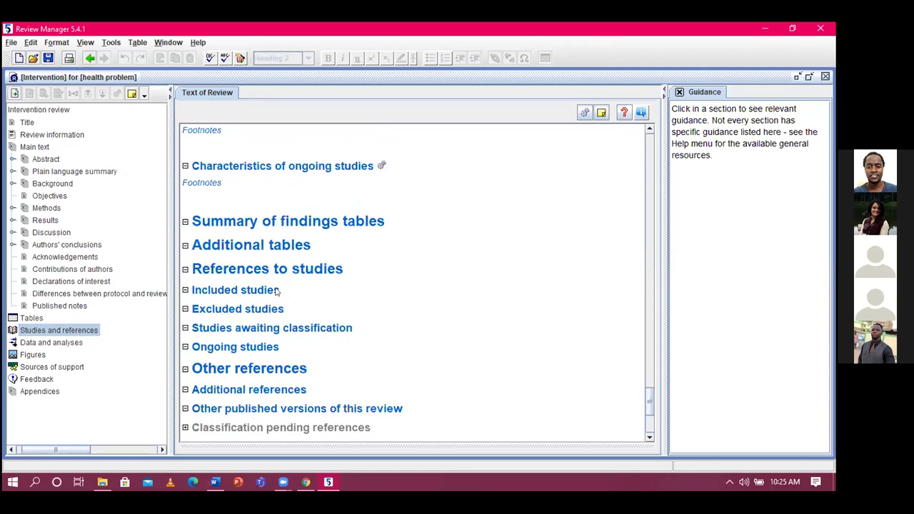
- Add a study with the ID "Danquah 2007" to the Included studies section
left_click(282, 290)
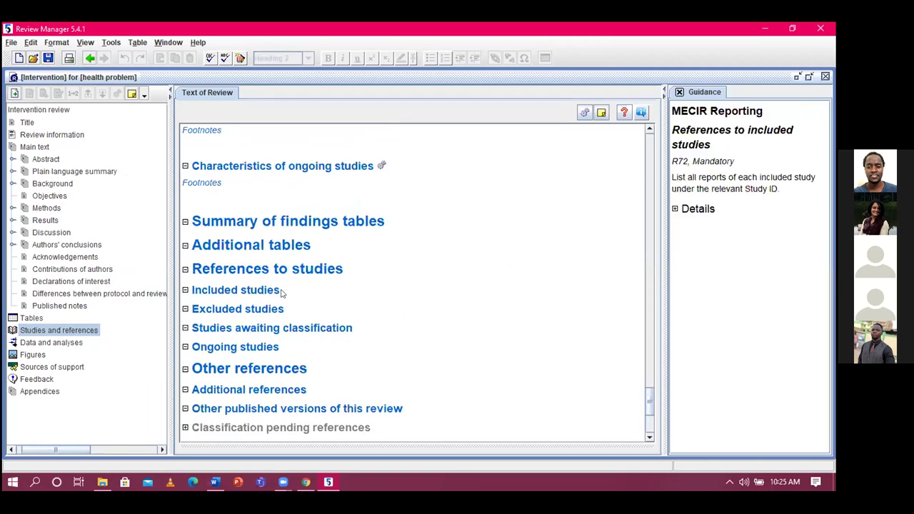
right_click(282, 292)
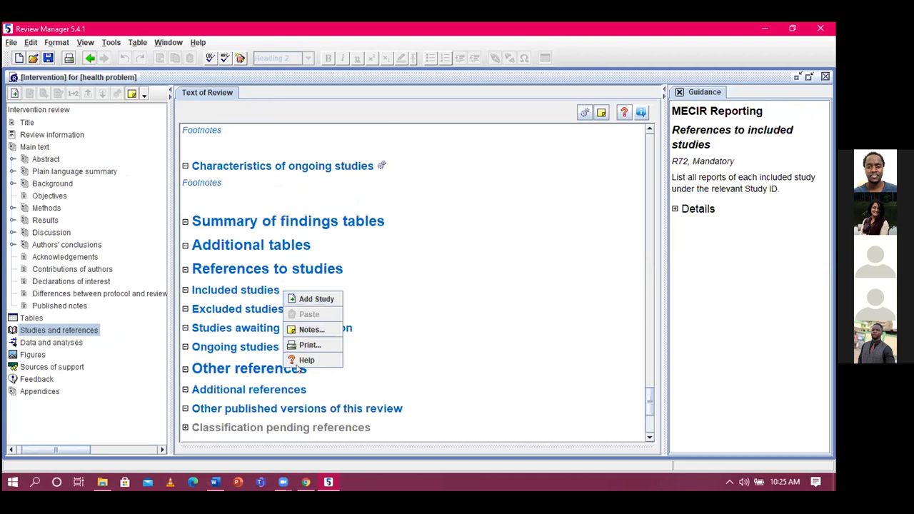
left_click(316, 299)
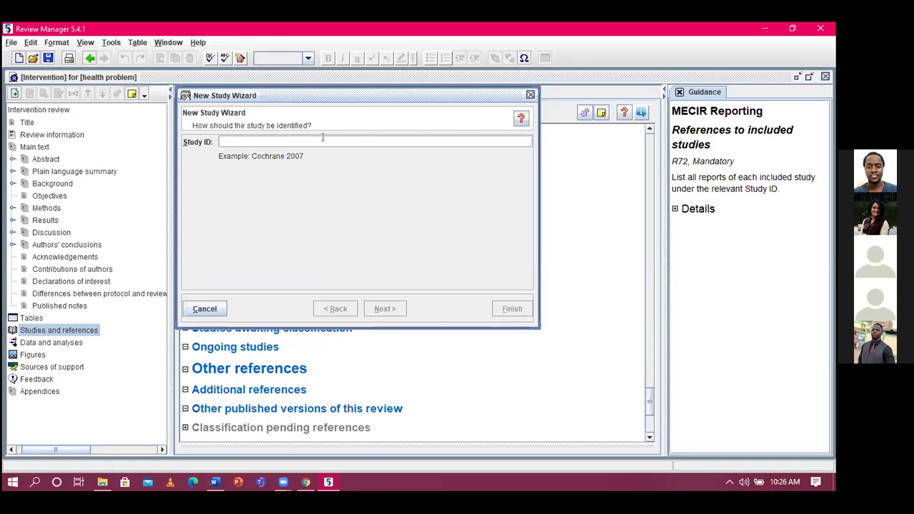
type("Dan")
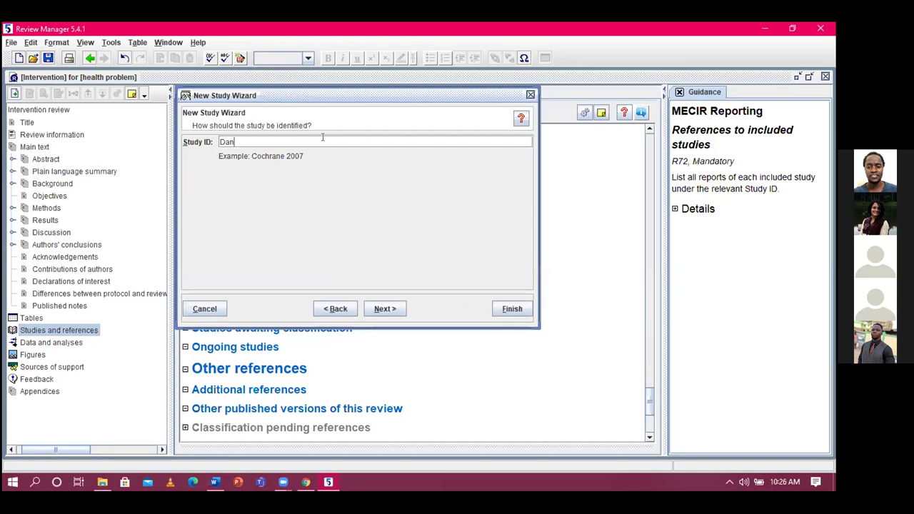
type("quah 2007")
left_click(504, 307)
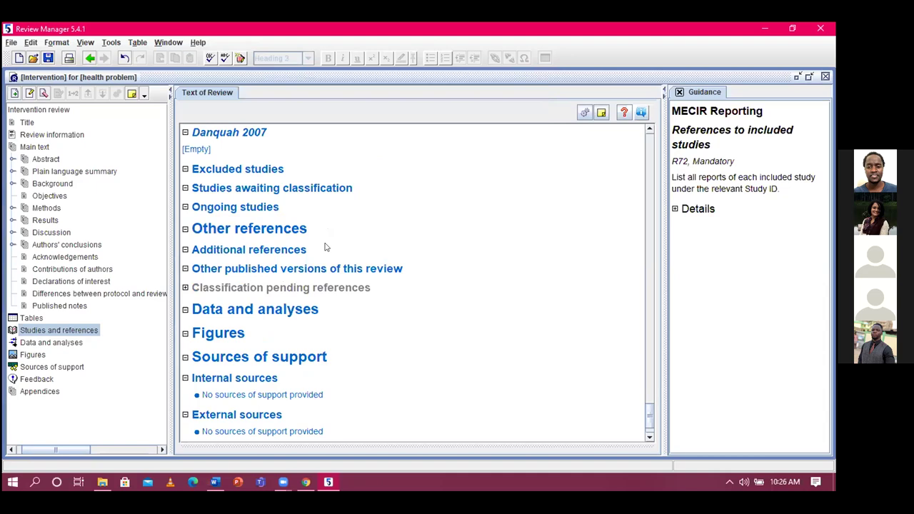
- Add a second included study with the ID "Emitz 2008"
scroll(324, 247, "up", 3)
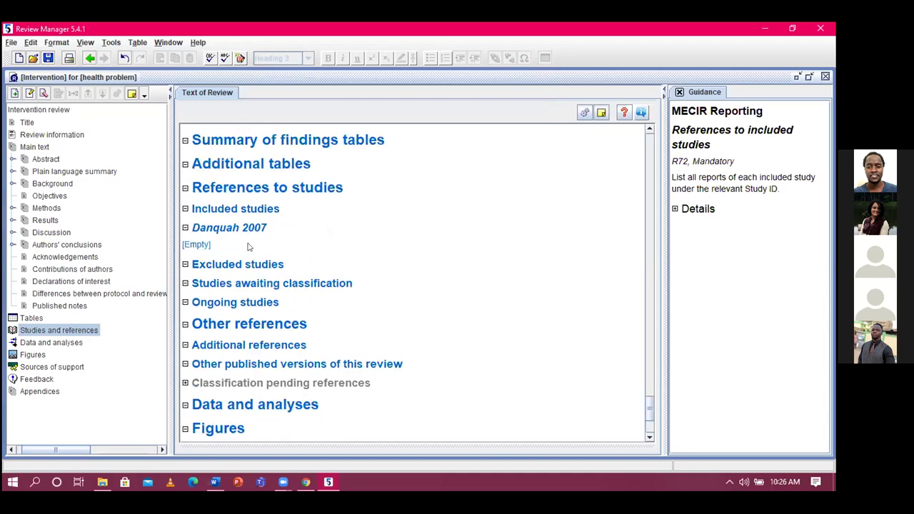
right_click(287, 211)
left_click(317, 219)
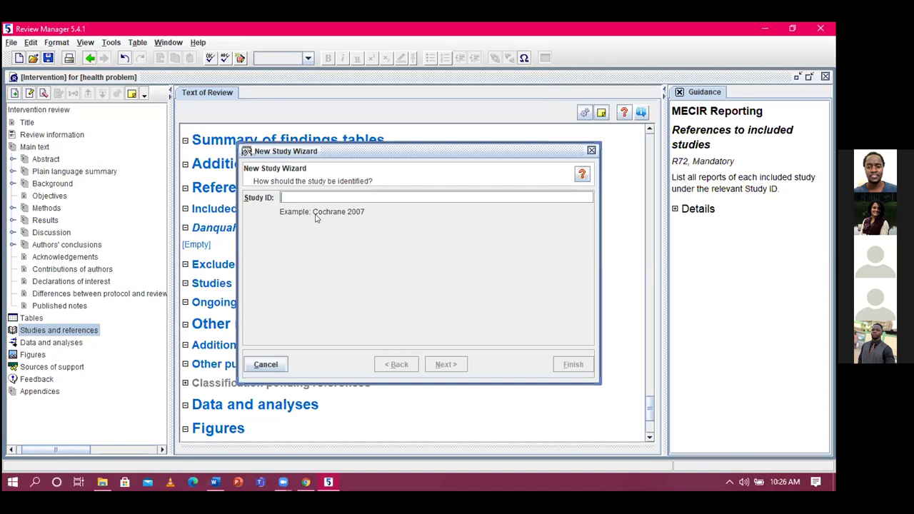
type("W")
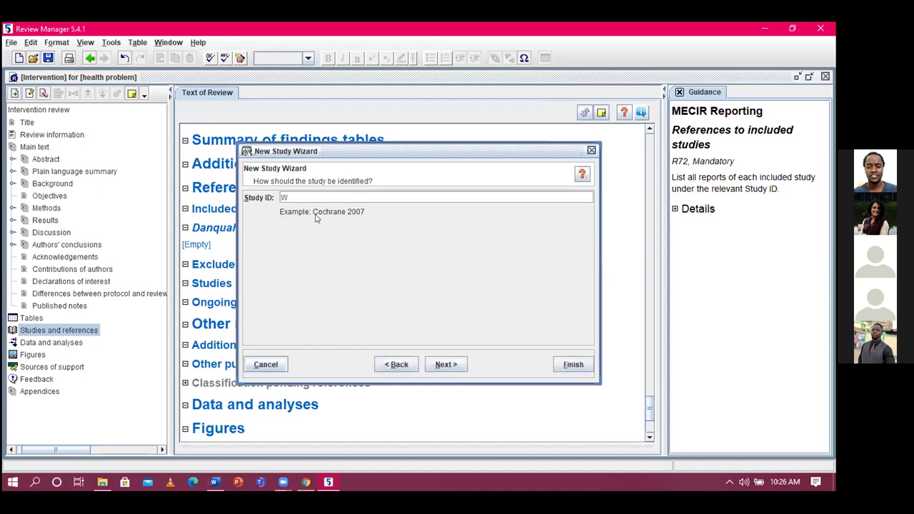
key("BackSpace")
type("Emitz 2008")
left_click(559, 365)
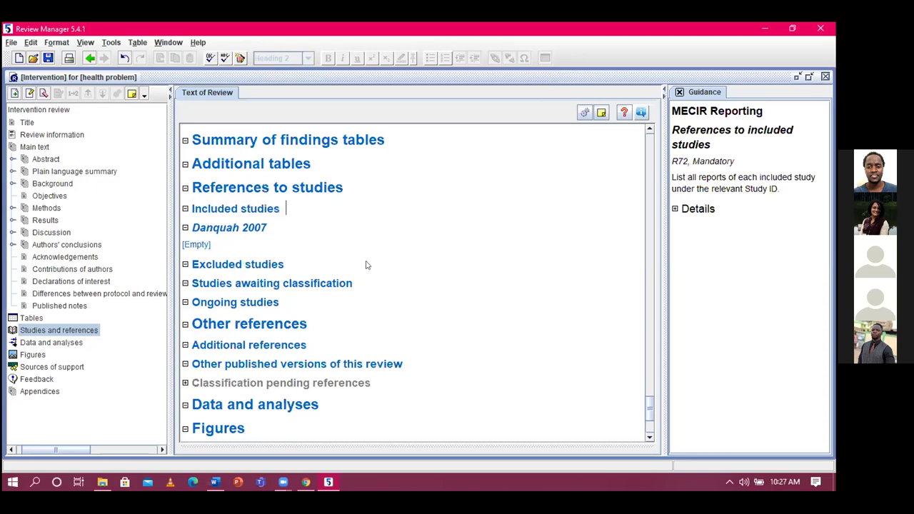
- Add another study under Included studies, identified as "Henggeler 1992"
right_click(302, 193)
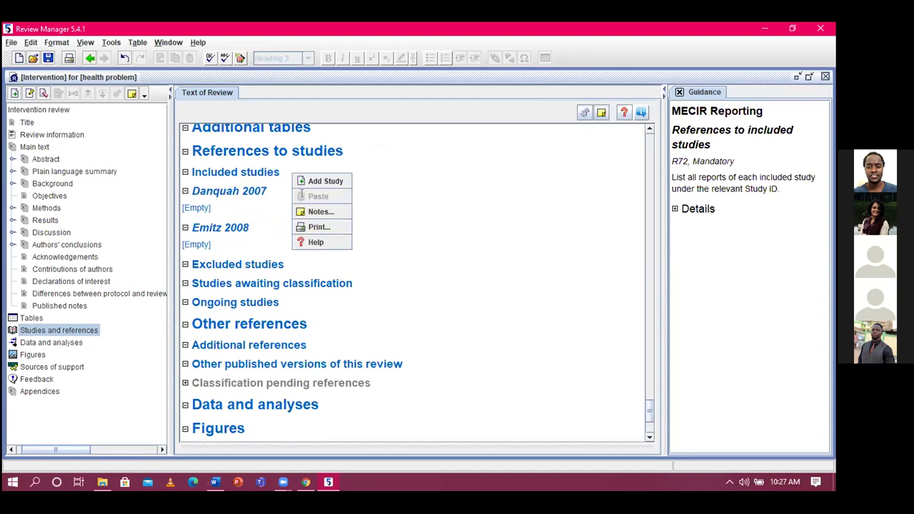
left_click(303, 183)
type("H")
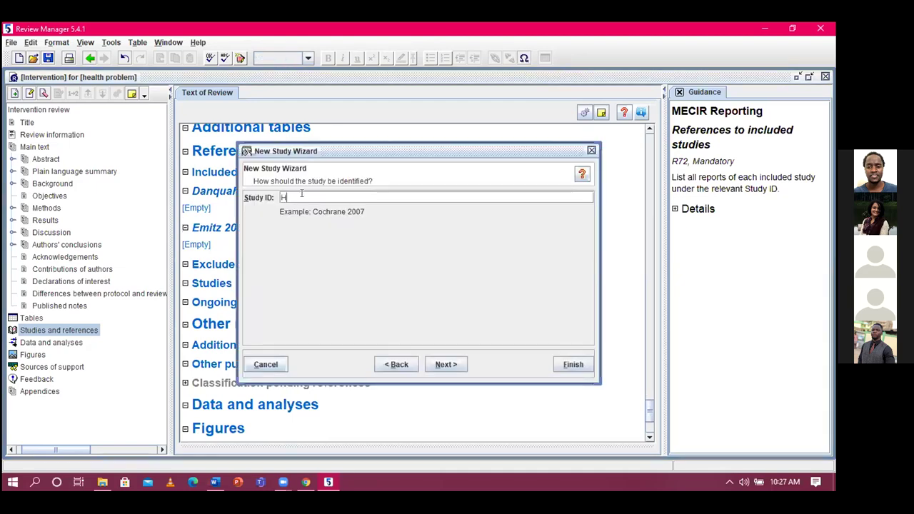
type("enggeler 1992")
left_click(571, 364)
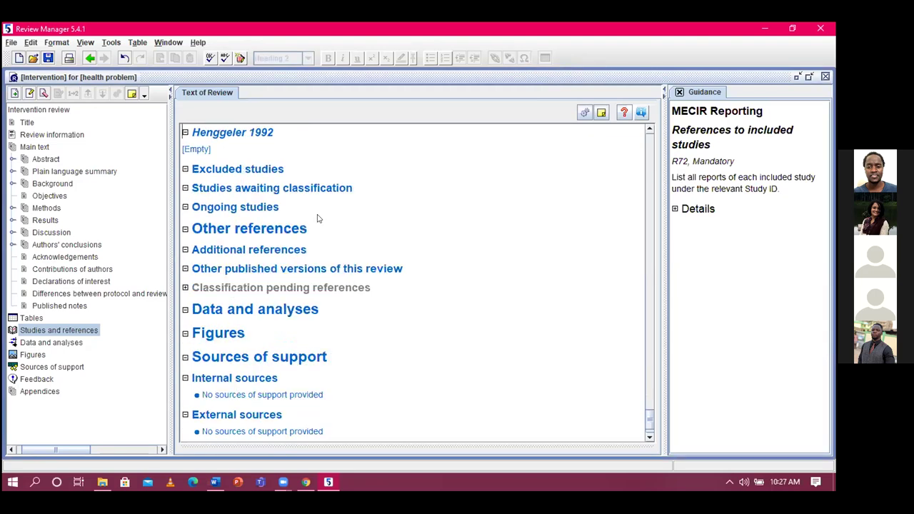
- Add the study "Henggeler 1999" to the Included studies
scroll(317, 219, "up", 3)
right_click(286, 136)
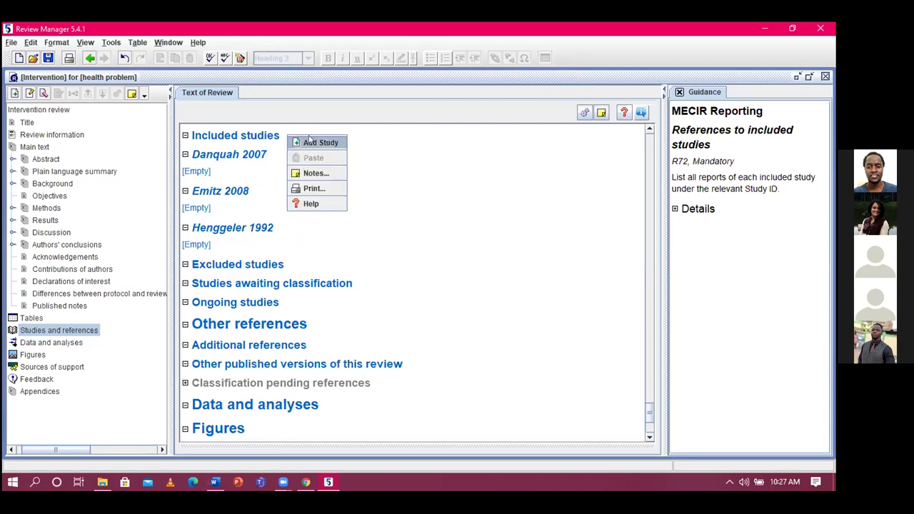
left_click(311, 141)
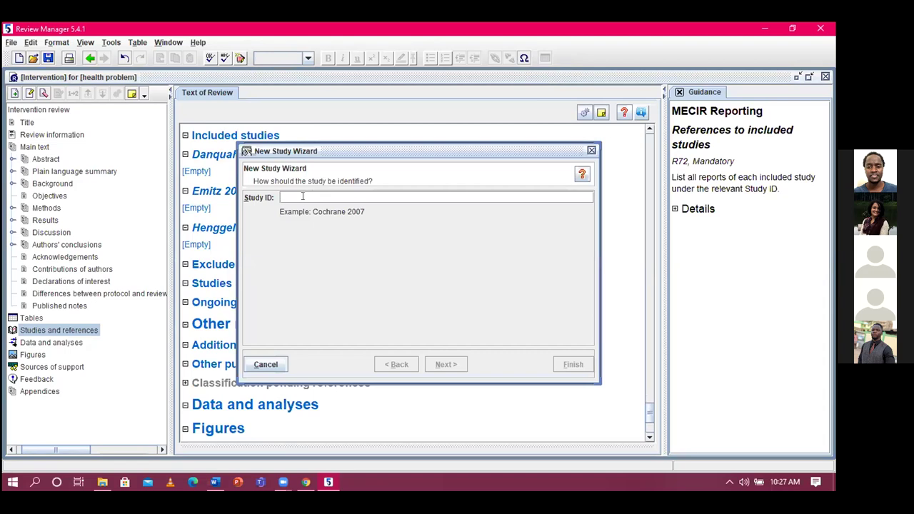
type("Hen")
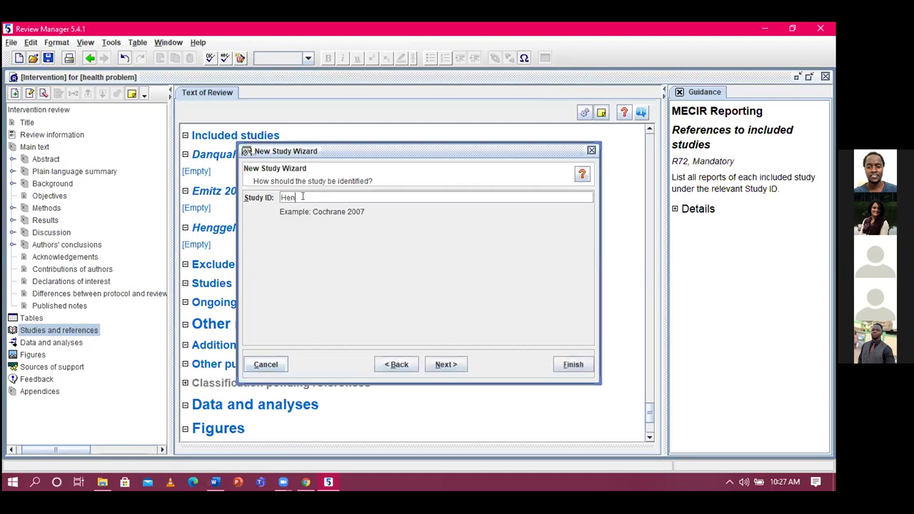
type("geeler 1999")
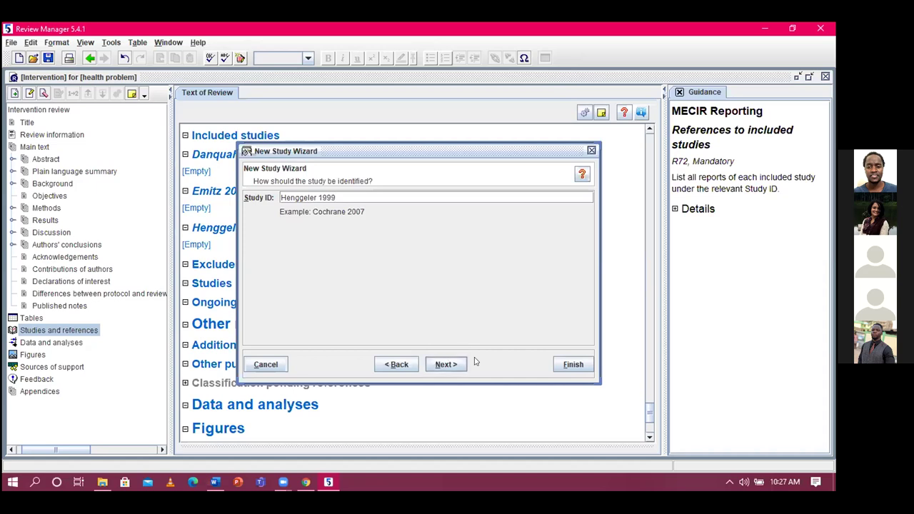
left_click(571, 365)
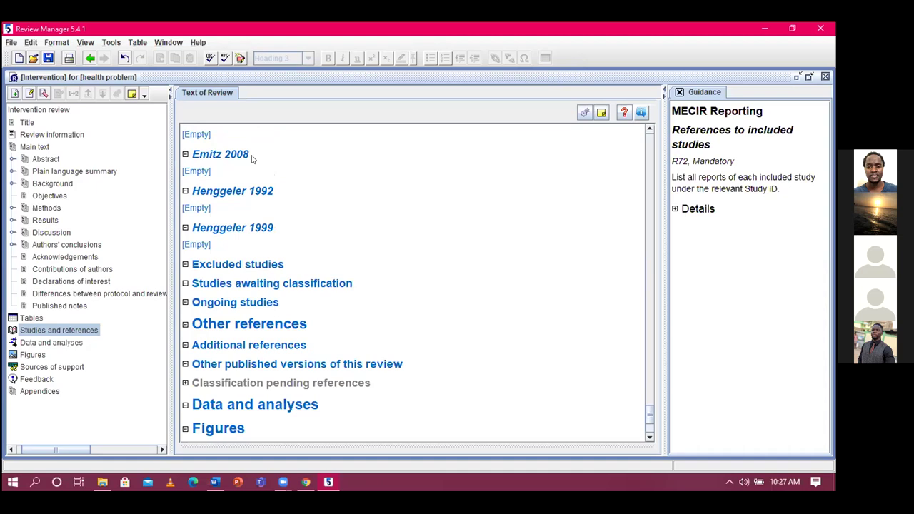
- Add a study with the ID "Kans 1997" under Included studies
scroll(251, 158, "up", 3)
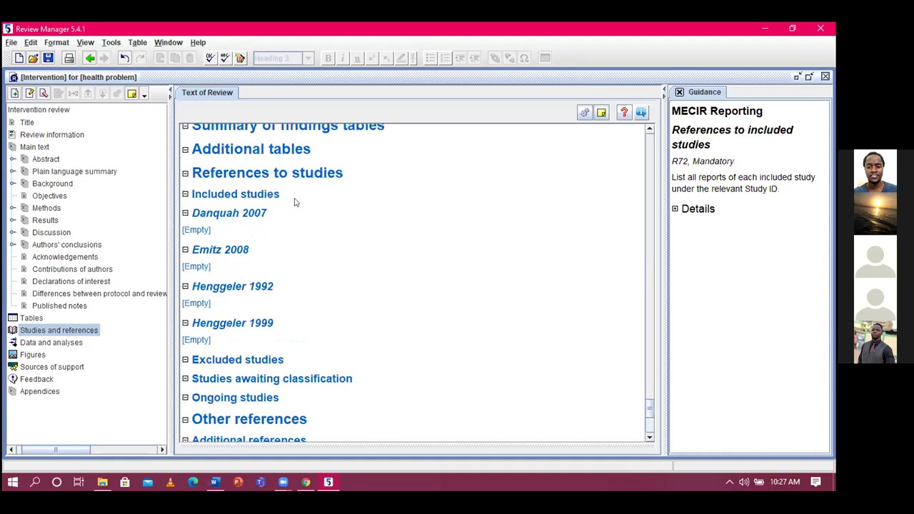
type("Kans")
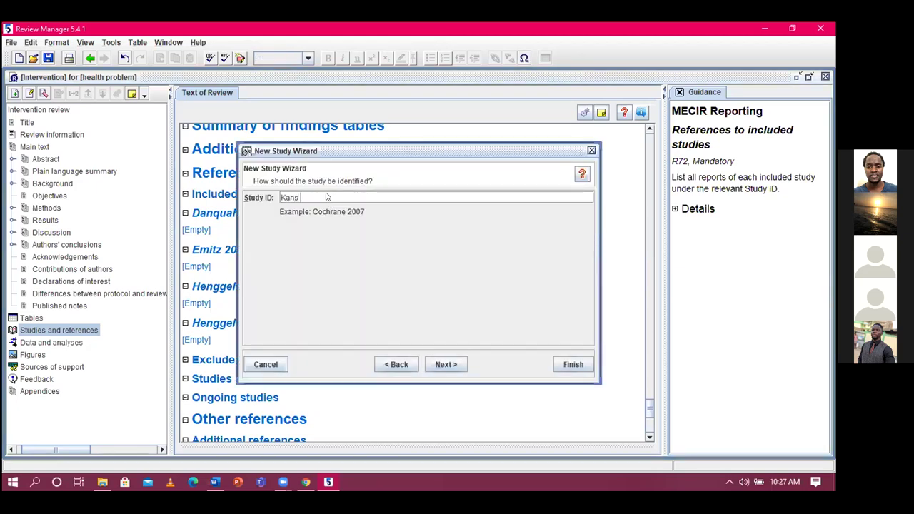
type(" 1997")
left_click(566, 366)
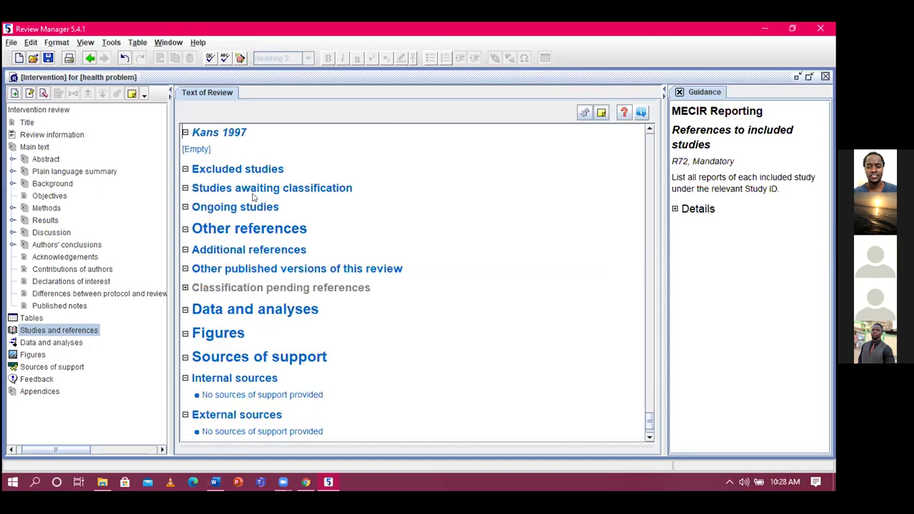
- Add the studies "Leschied 2002" and "Nsoh 2017" to the Included studies section
scroll(290, 188, "up", 5)
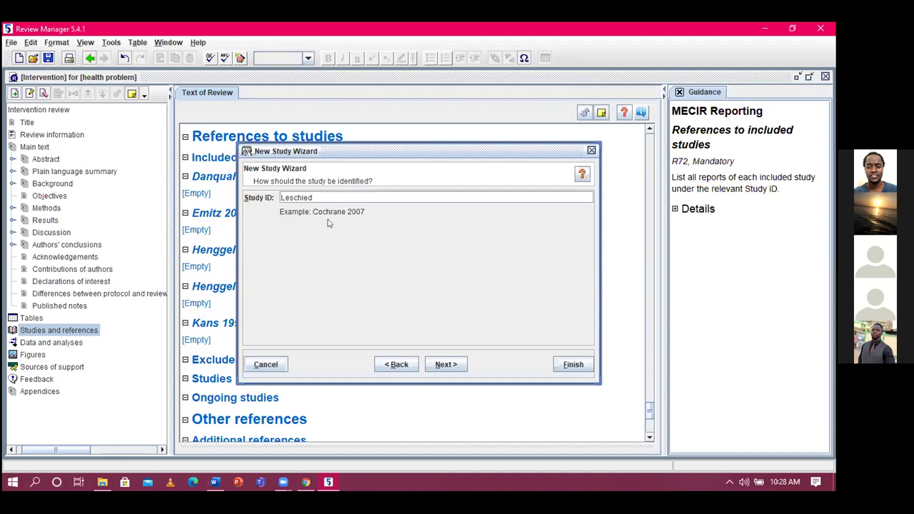
type("soh")
type(" 2017")
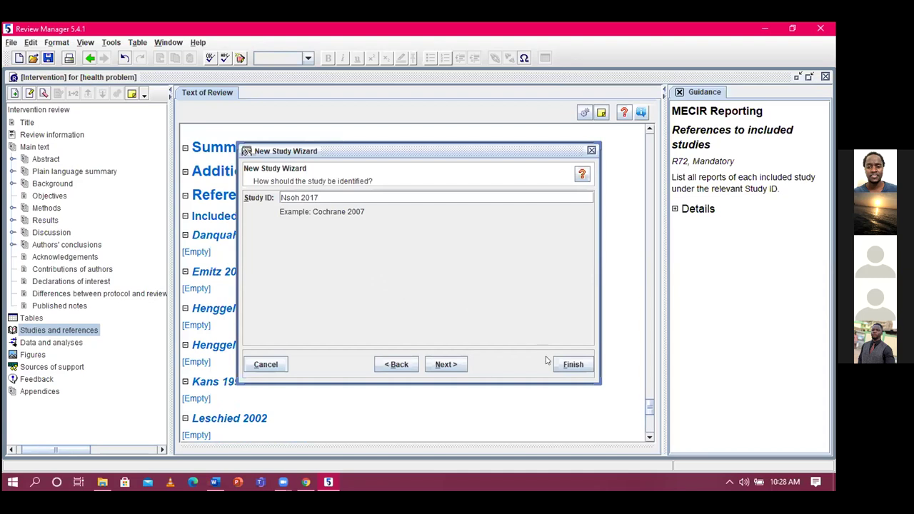
left_click(569, 364)
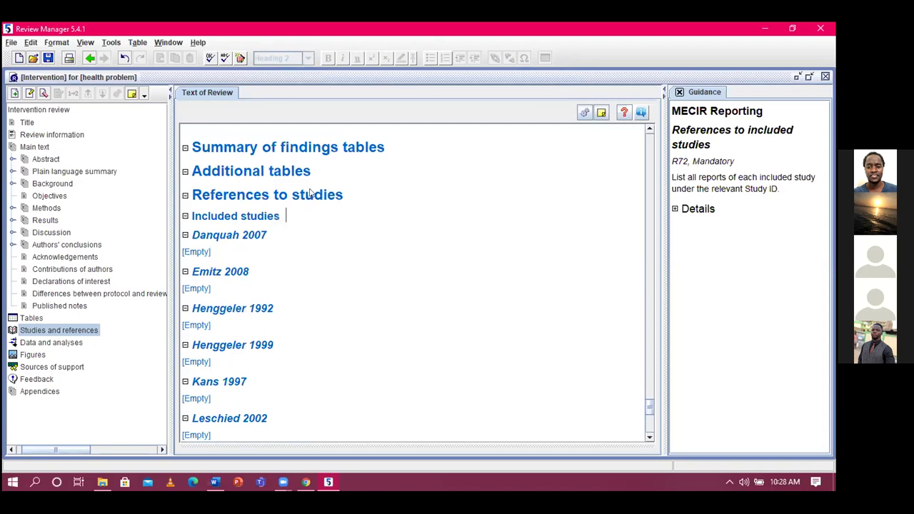
- Add one more included study with the ID "Safiw 2006"
scroll(310, 193, "down", 5)
scroll(310, 193, "up", 2)
scroll(310, 193, "up", 3)
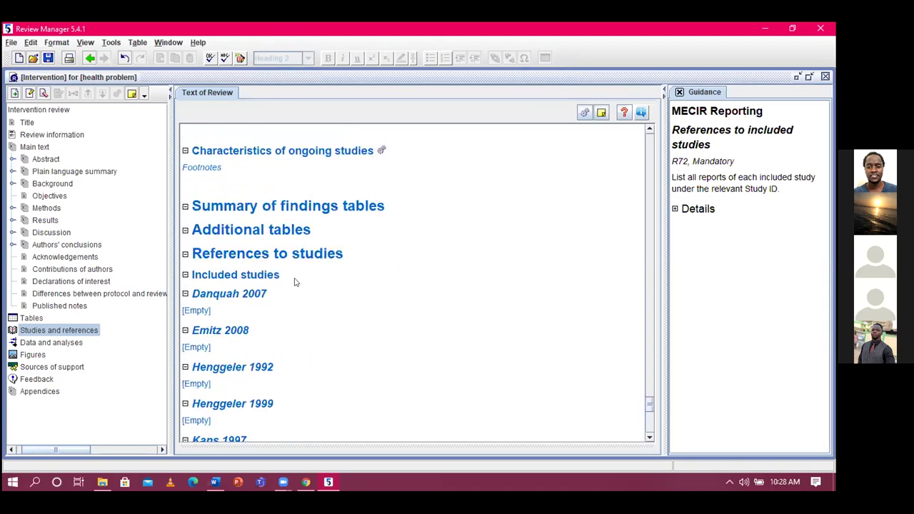
right_click(295, 281)
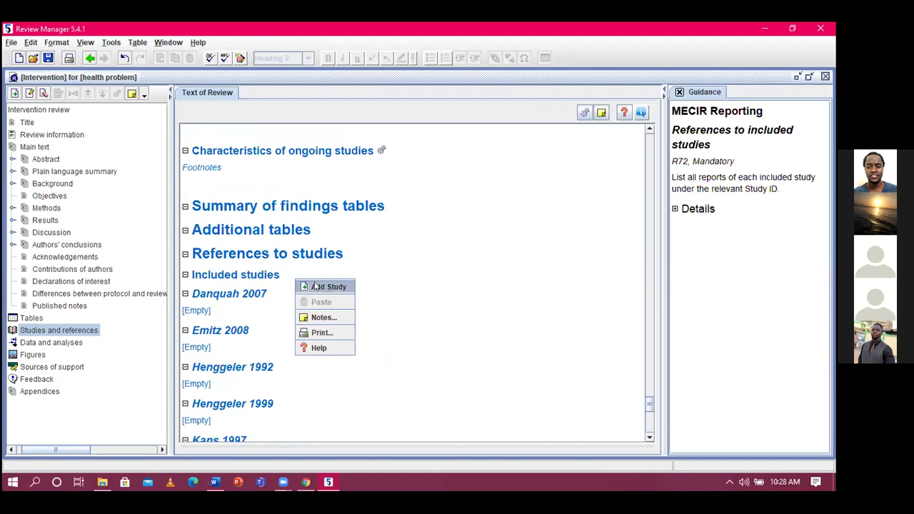
left_click(315, 285)
type("Saf")
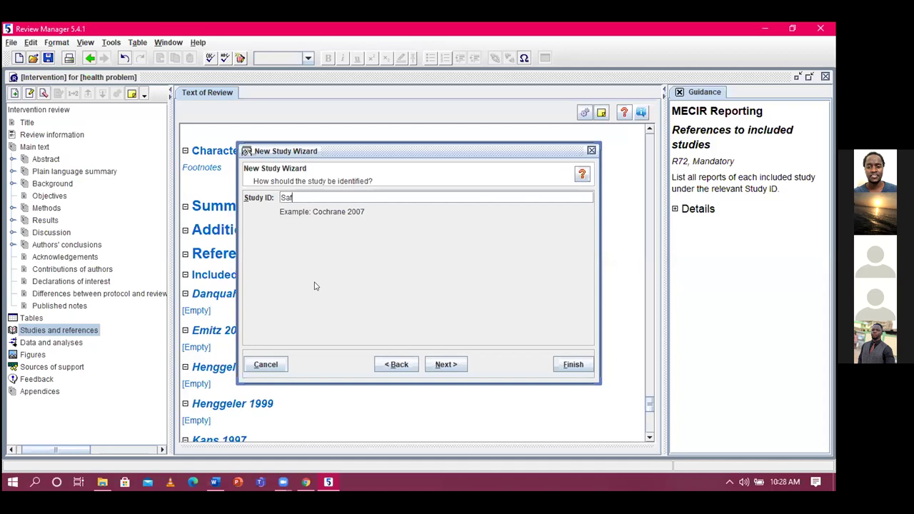
type("iw 2006")
left_click(563, 365)
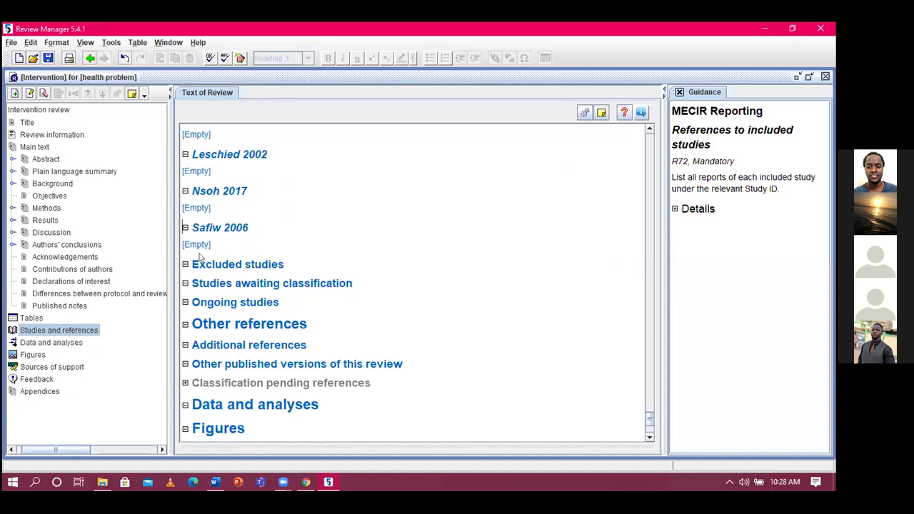
- Add a comparison named "Side effects" under Data and analyses and continue to adding an outcome under the new comparison
scroll(200, 257, "down", 3)
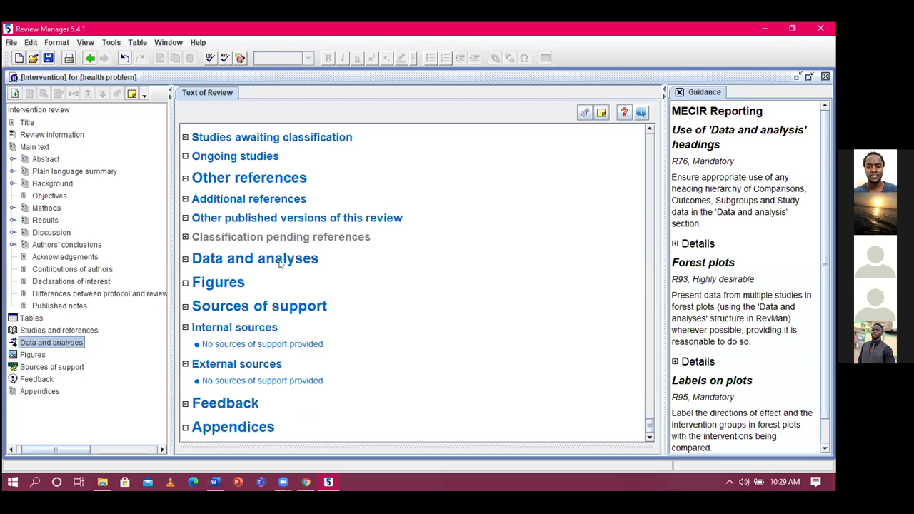
right_click(319, 261)
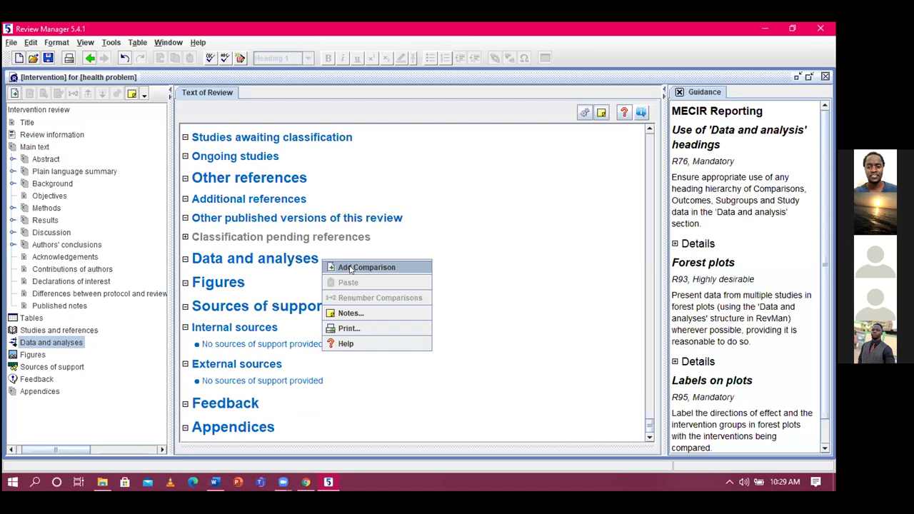
left_click(350, 267)
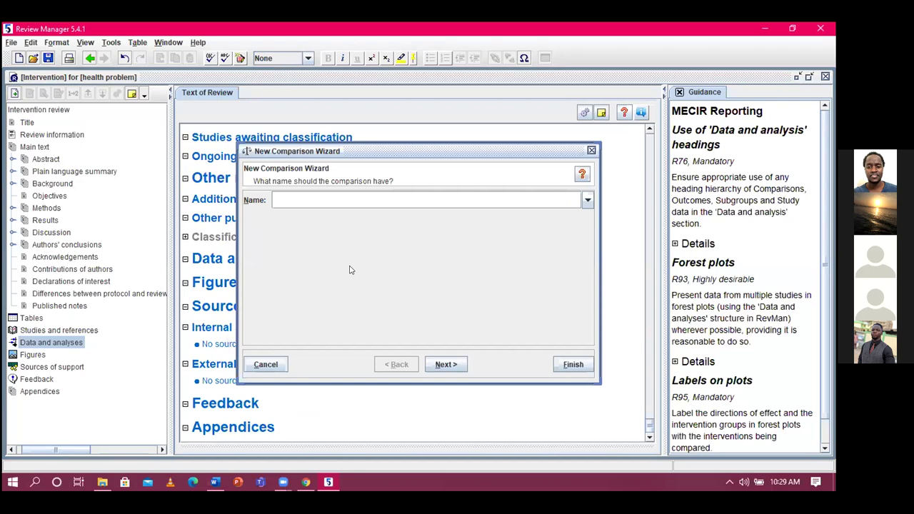
type("Side effects")
left_click(447, 366)
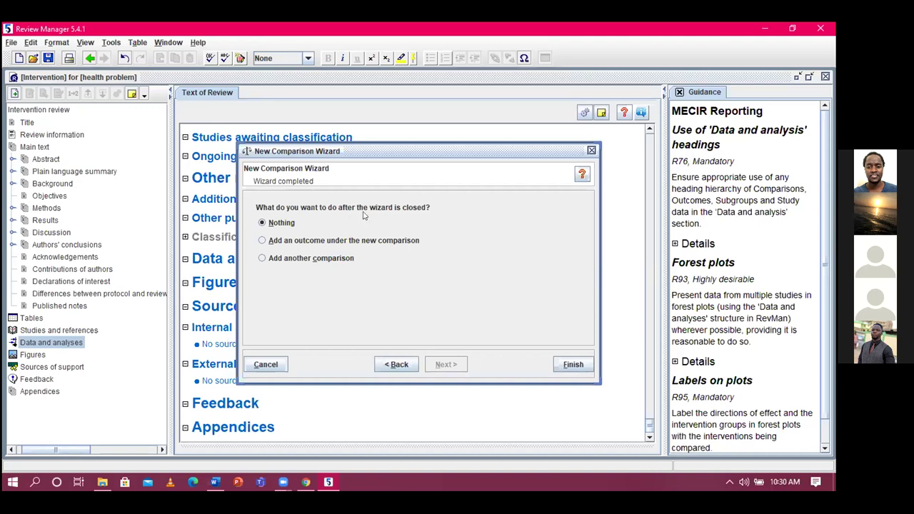
key("alt+o")
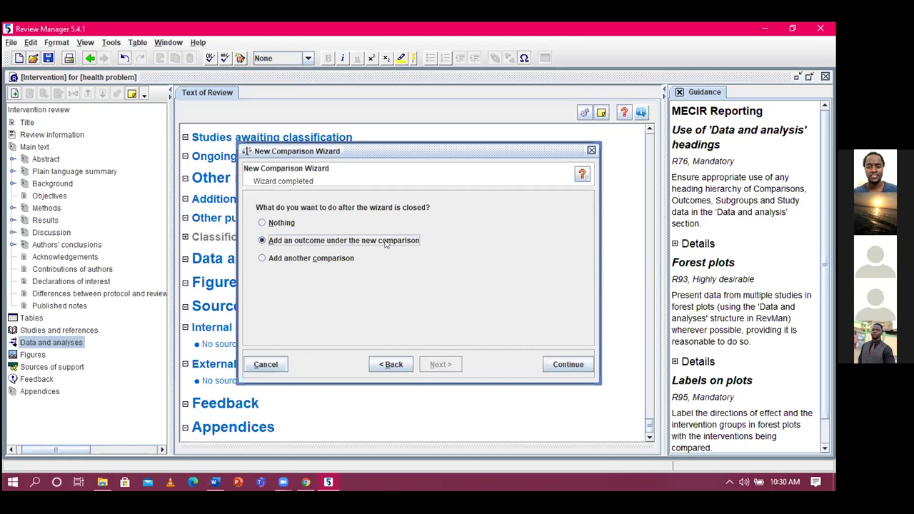
left_click(555, 365)
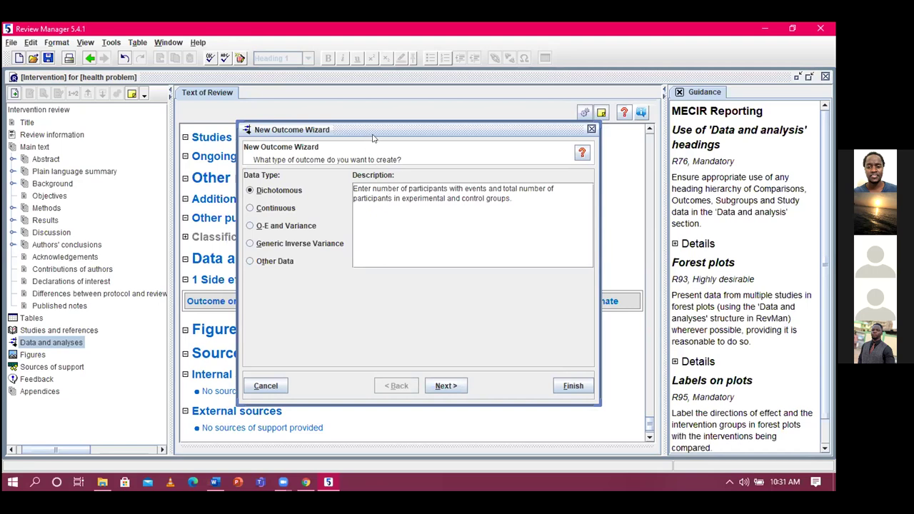
- Define a dichotomous outcome named "Headache" with the group labels Experimental and Control
left_click(455, 386)
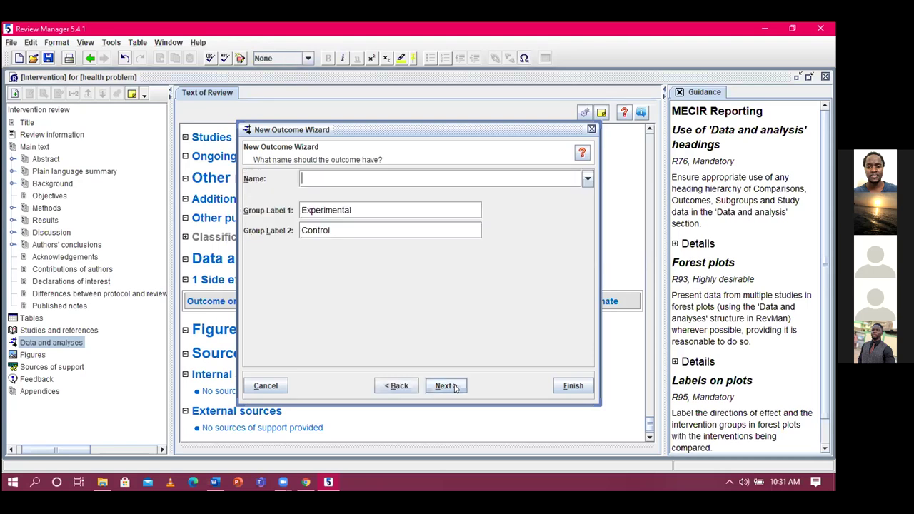
type("Headache")
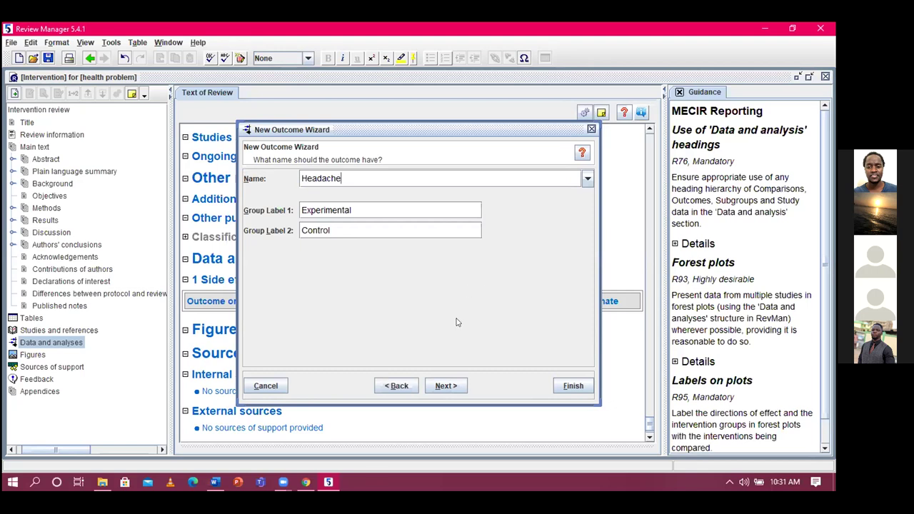
left_click(443, 385)
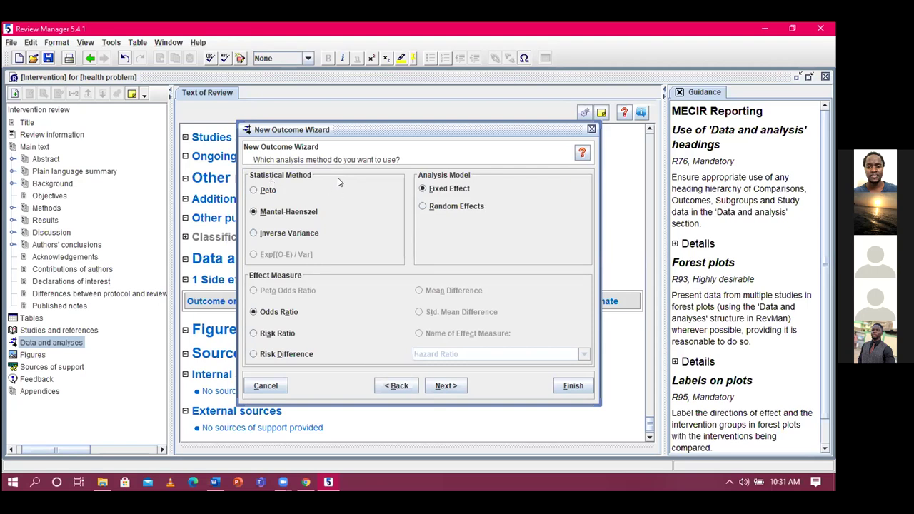
- Set the Headache outcome's analysis to Inverse Variance with Fixed Effect and Odds Ratio, keeping totals and subtotals and 95% confidence intervals
left_click(258, 236)
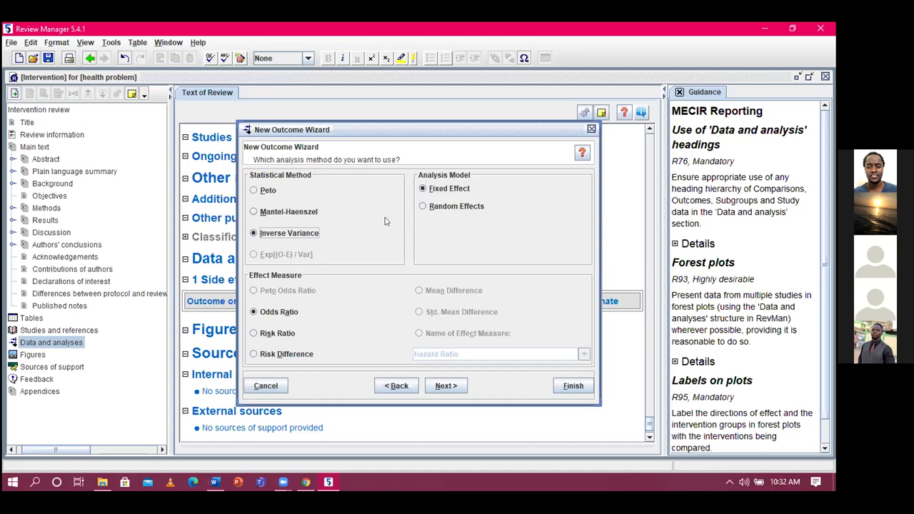
left_click(439, 188)
left_click(451, 388)
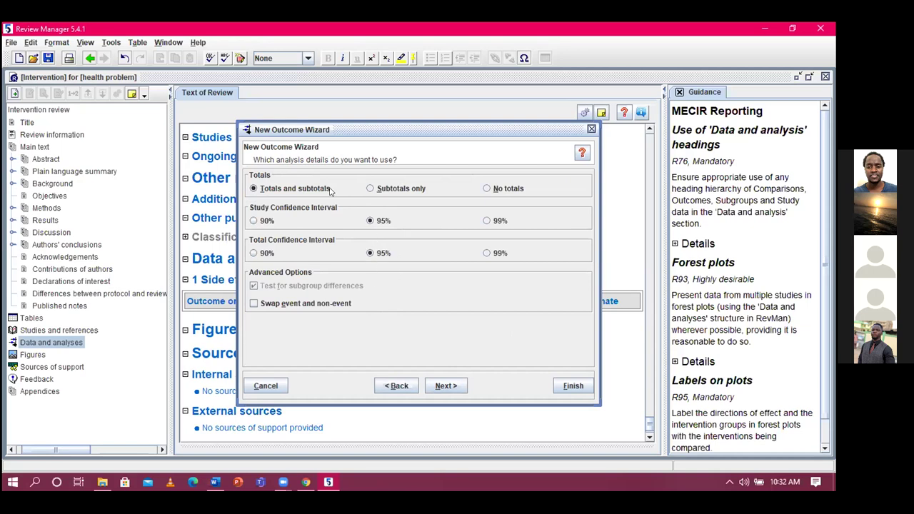
left_click(439, 387)
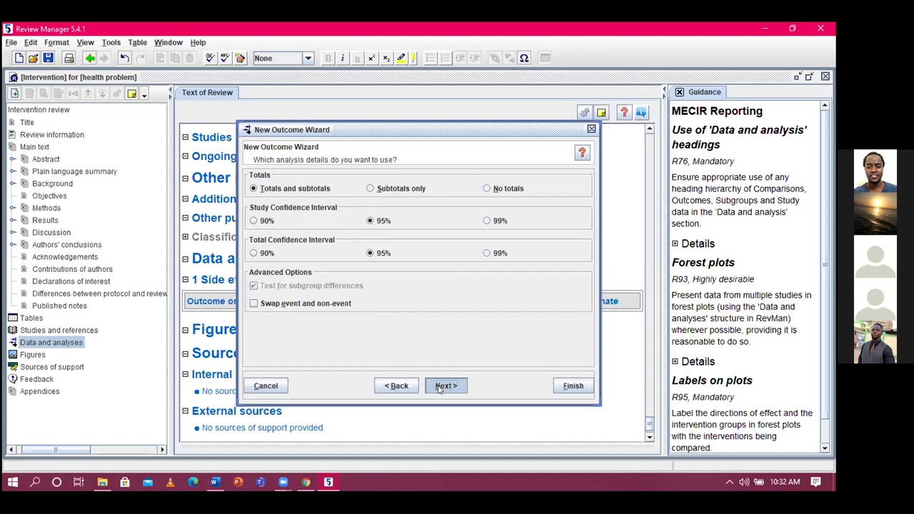
left_click(440, 386)
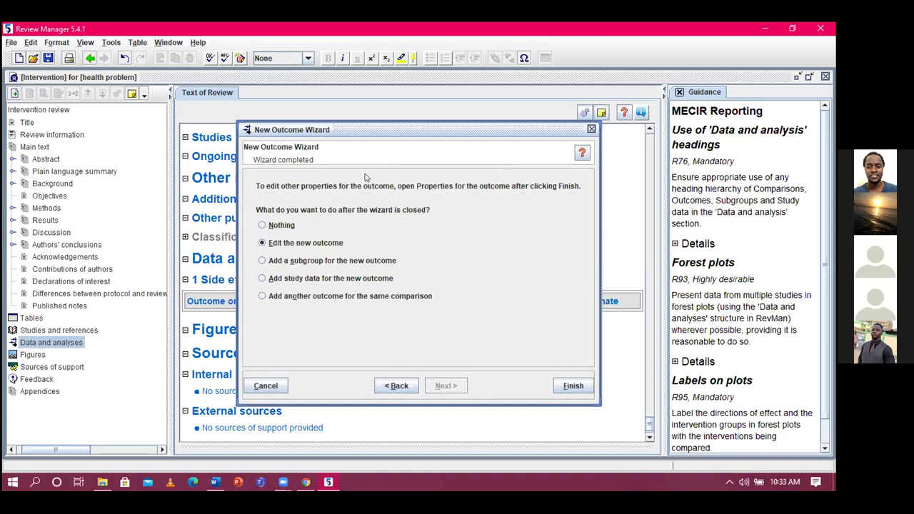
- Finish the outcome by choosing to add study data, and include all the listed studies, from Danquah 2007 to Safiw 2006
left_click(317, 279)
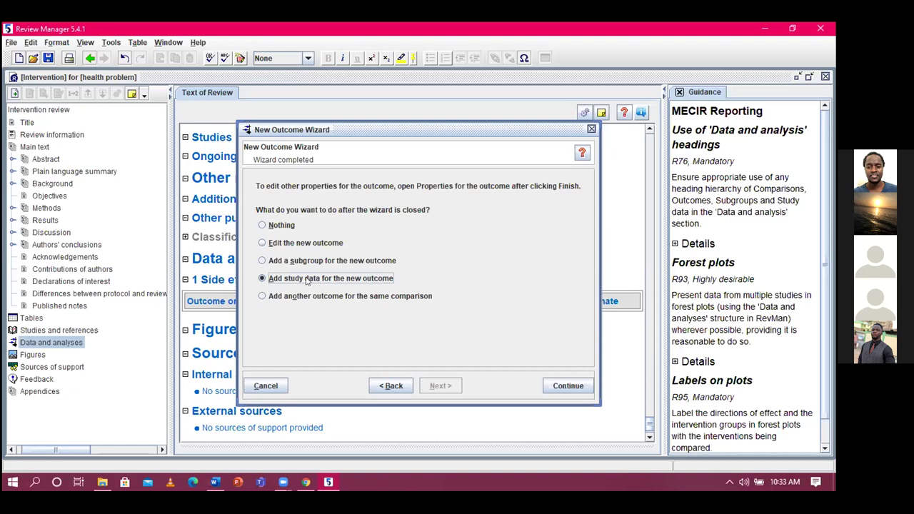
left_click(561, 384)
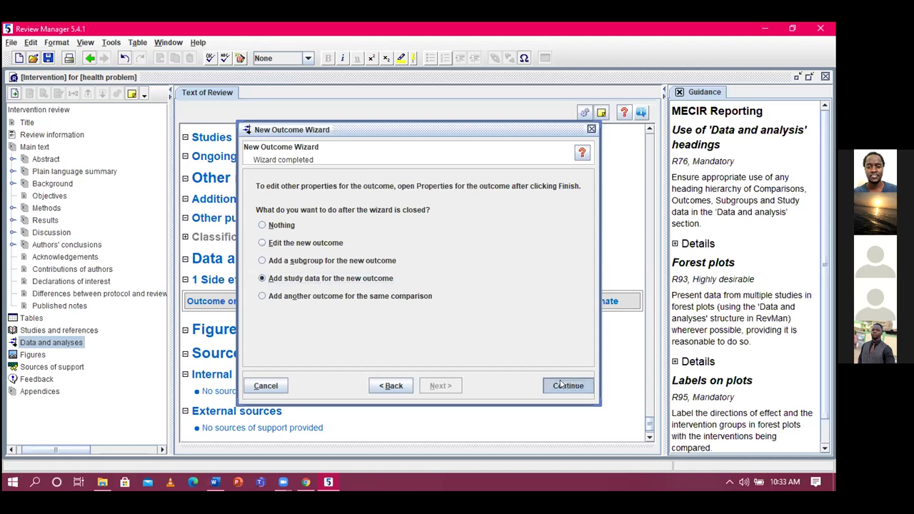
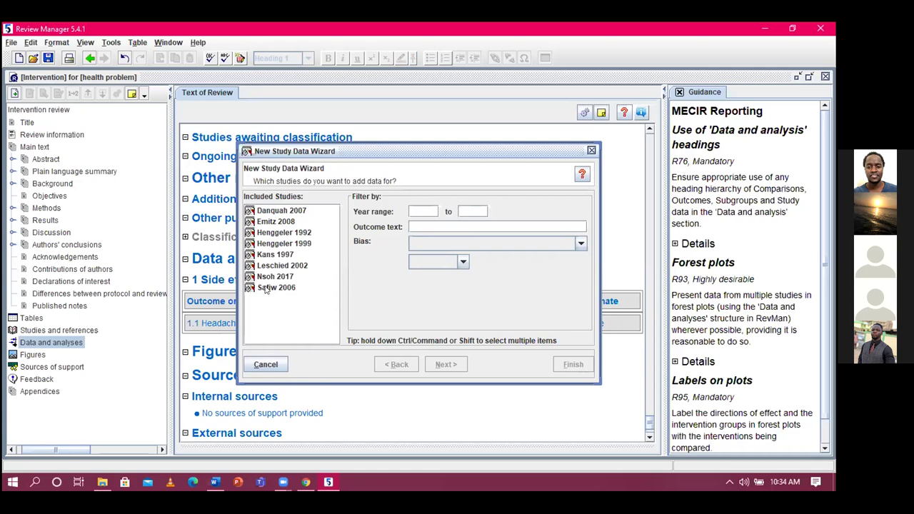
left_click(266, 286)
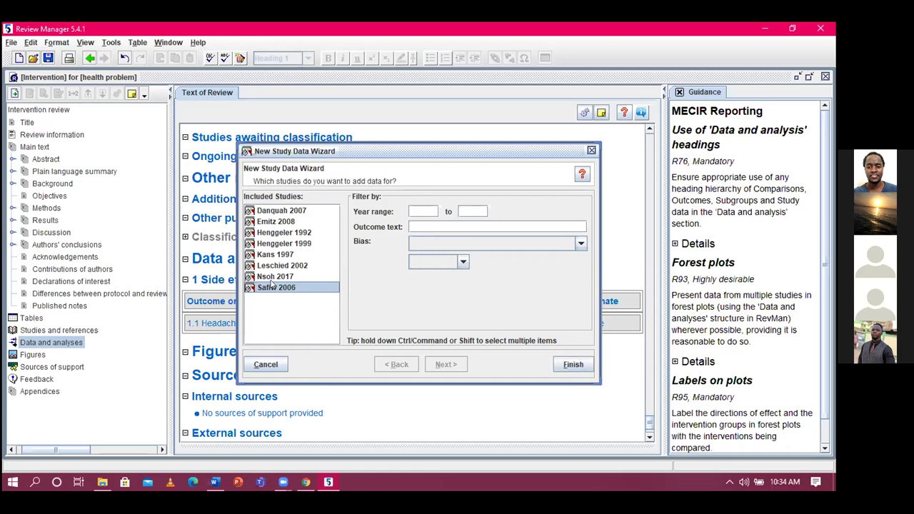
key("ctrl+a")
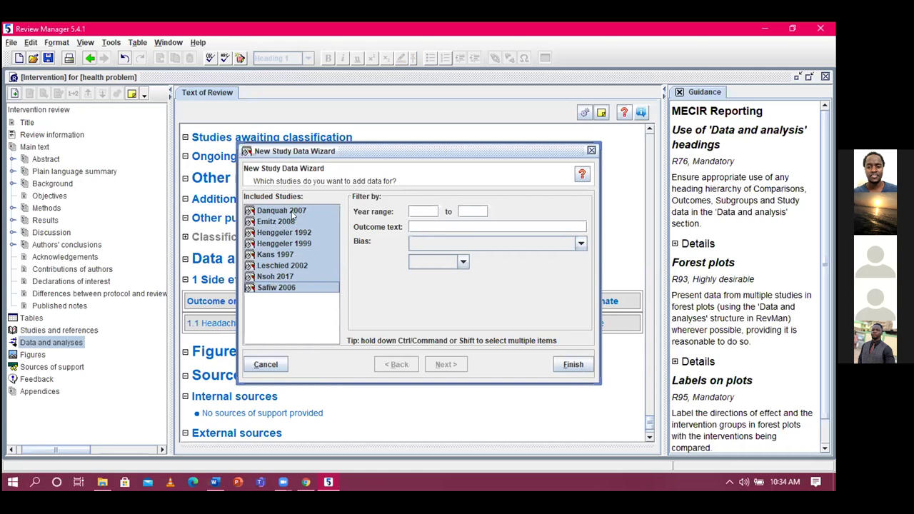
left_click(569, 366)
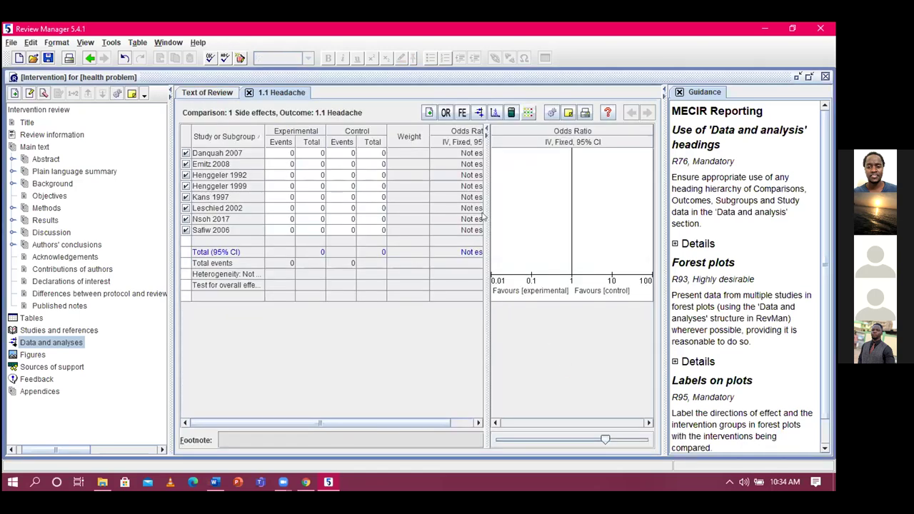
mouse_move(482, 204)
left_mouse_down()
mouse_move(425, 200)
mouse_move(477, 187)
left_mouse_up()
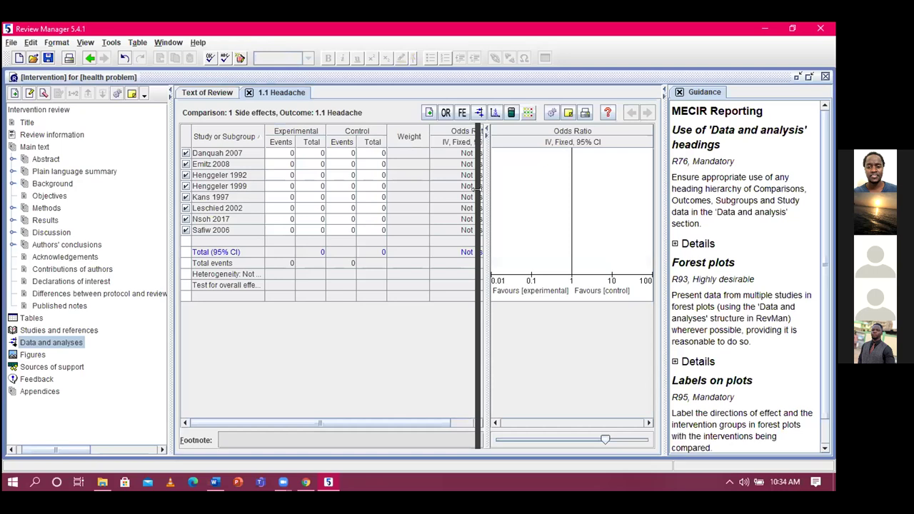
left_click_drag(476, 187, 485, 187)
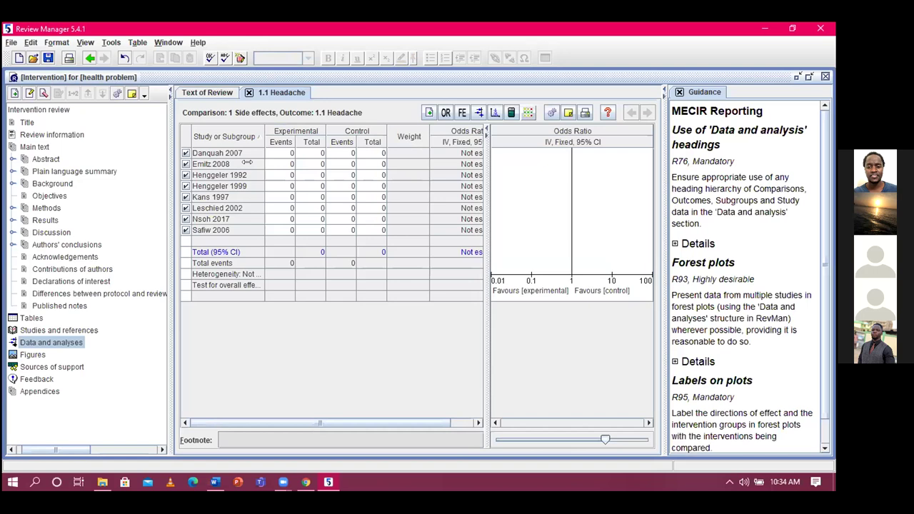
left_click_drag(247, 163, 461, 167)
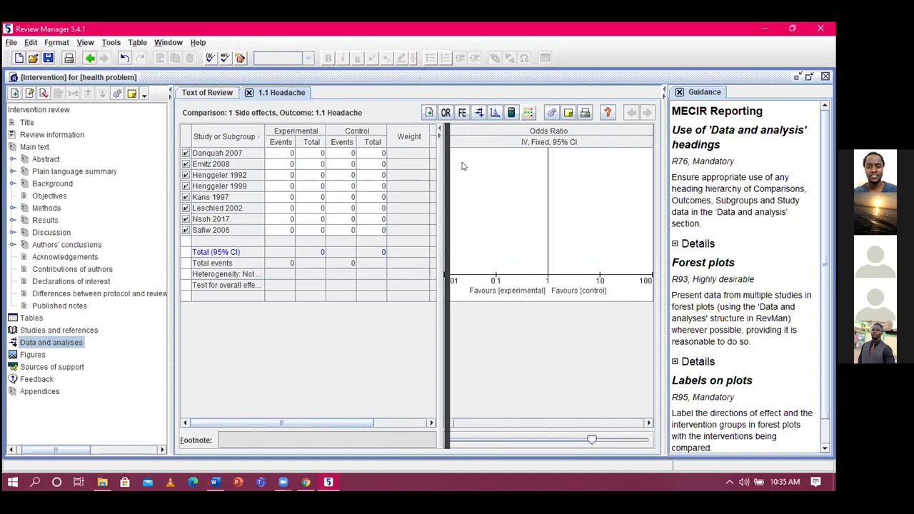
left_click_drag(461, 166, 482, 164)
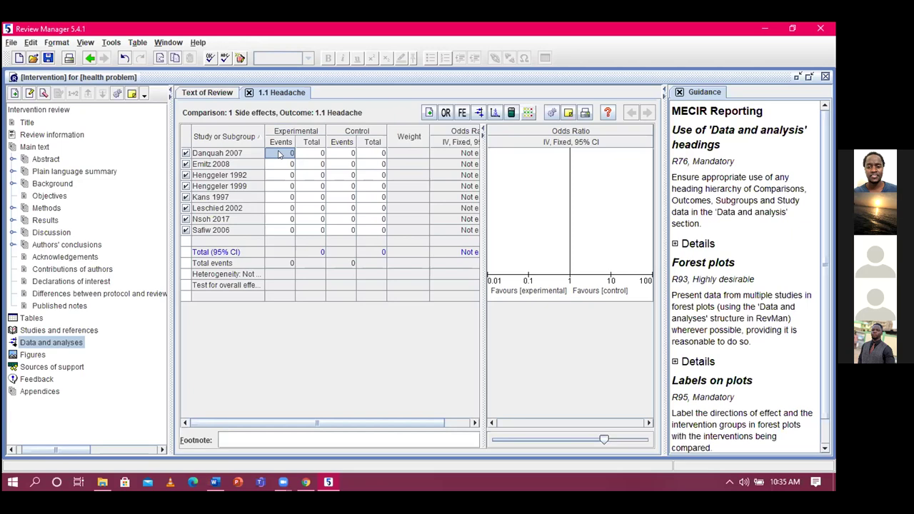
- Enter the Danquah 2007 data: 16 events of 50 in the experimental group and 19 of 41 in the control group
type("16")
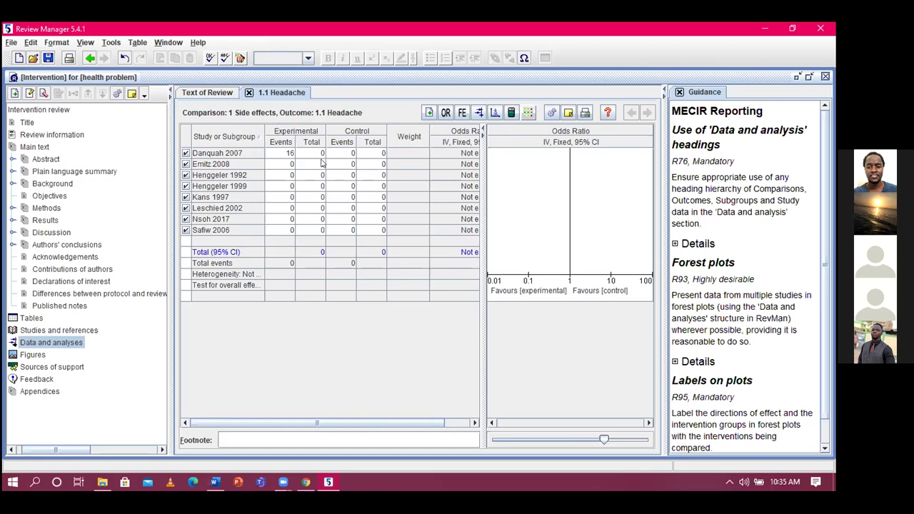
left_click(307, 153)
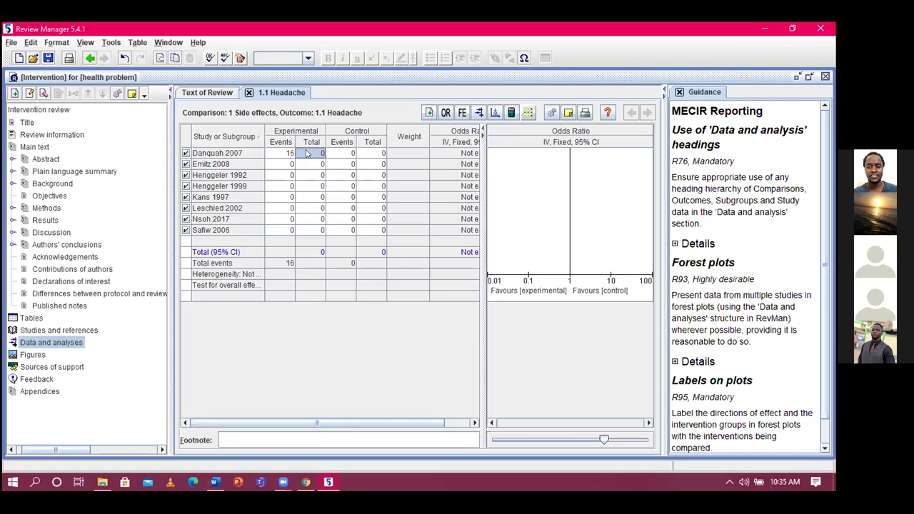
type("50")
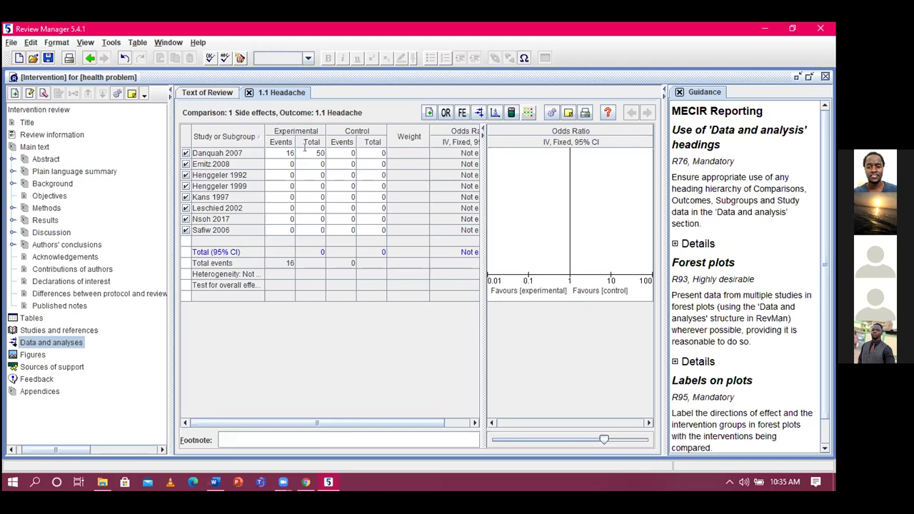
left_click(351, 153)
type("19")
left_click(367, 154)
type("41")
- Enter the Emitz 2008 data: 12 events of 45 in the experimental group and 24 of 45 in the control group
left_click(283, 163)
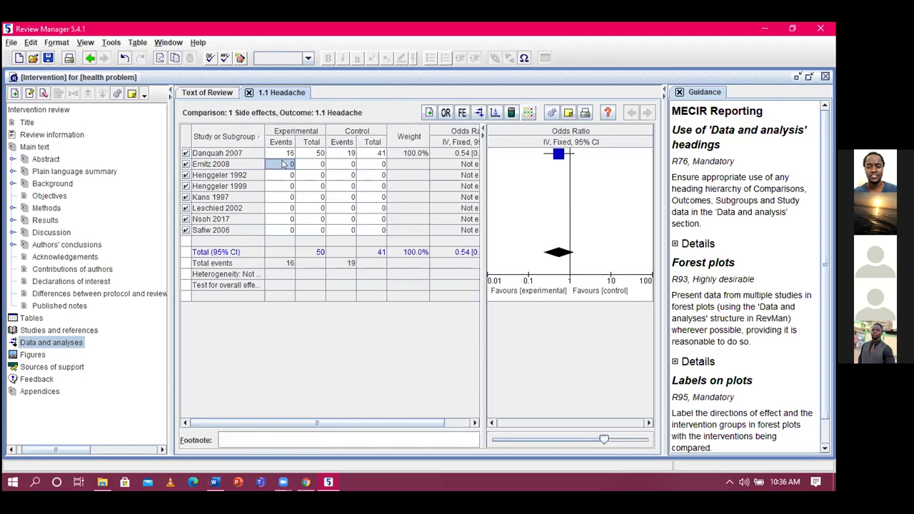
type("12")
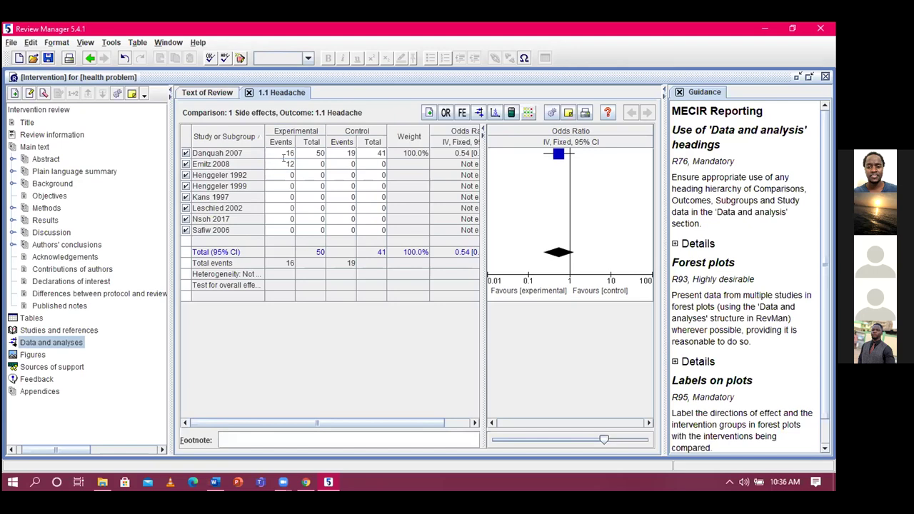
left_click(310, 164)
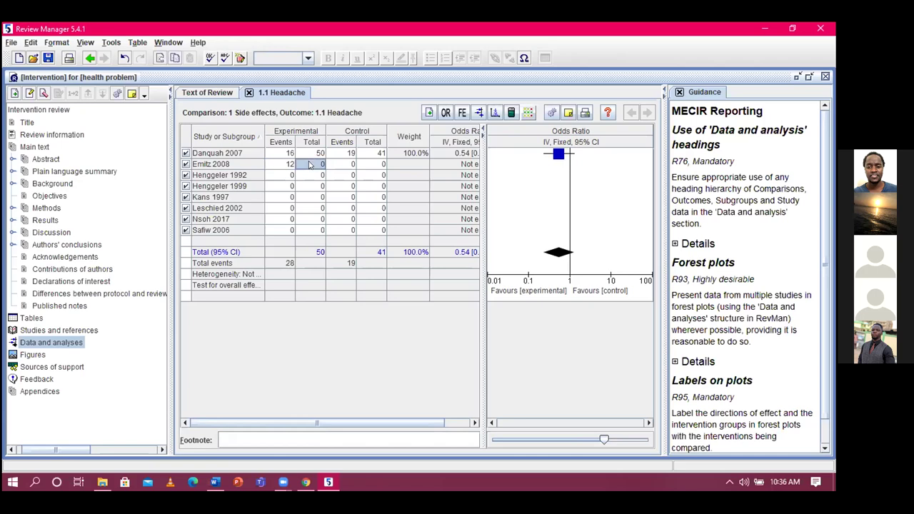
type("45")
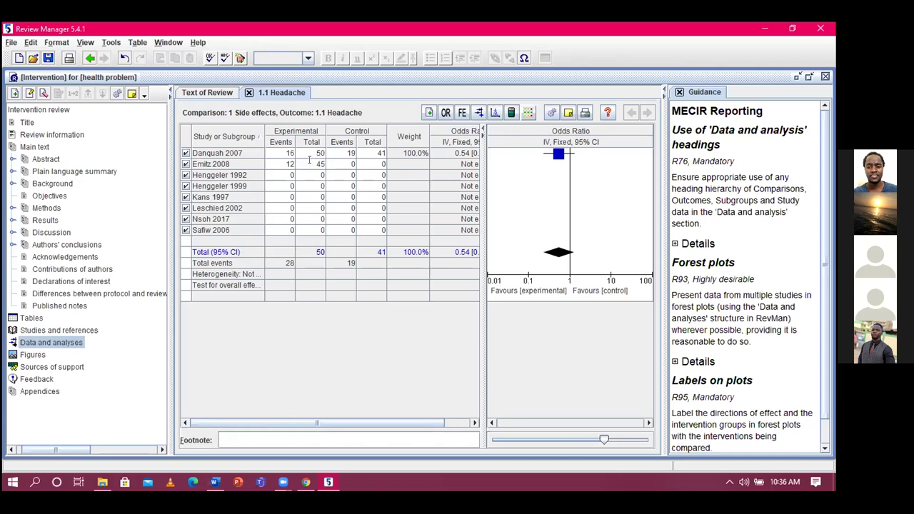
left_click(348, 164)
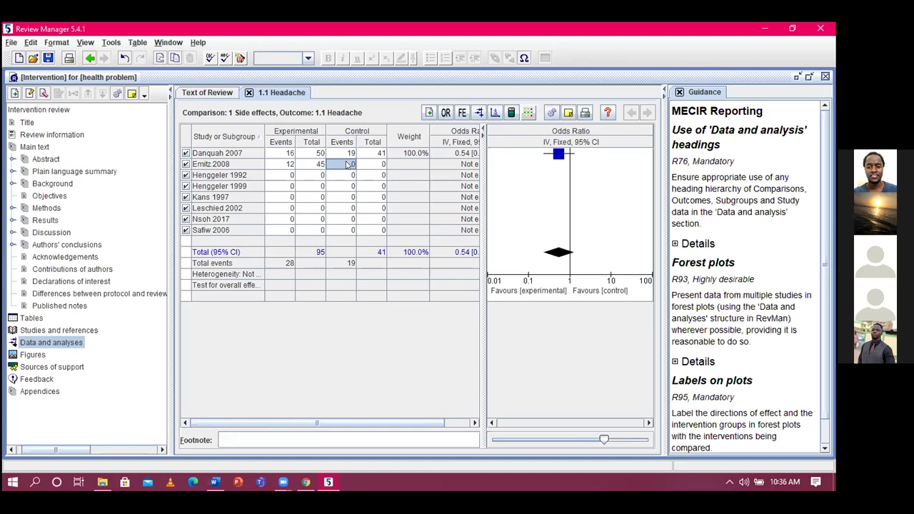
type("24")
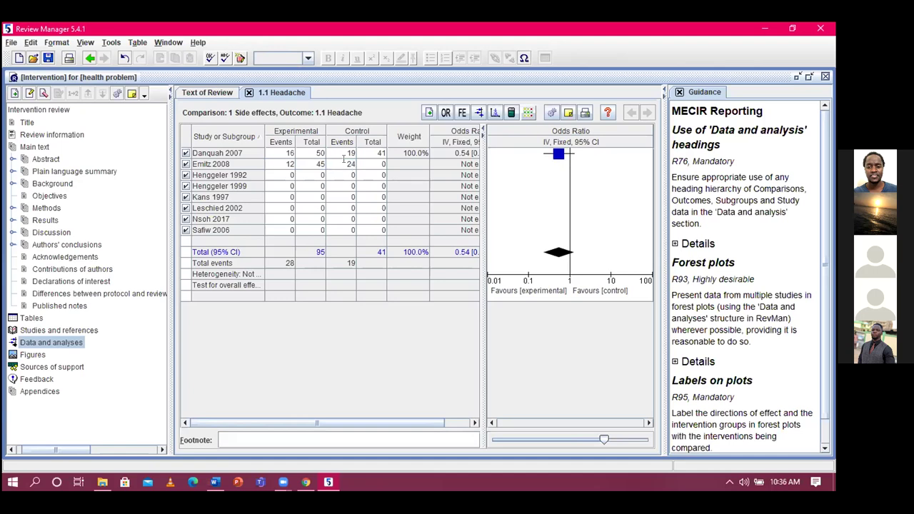
left_click(382, 164)
type("15")
- Enter the Henggeler 1992 data: 19 events of 64 in the experimental group and 26 of 41 in the control group
left_click(282, 175)
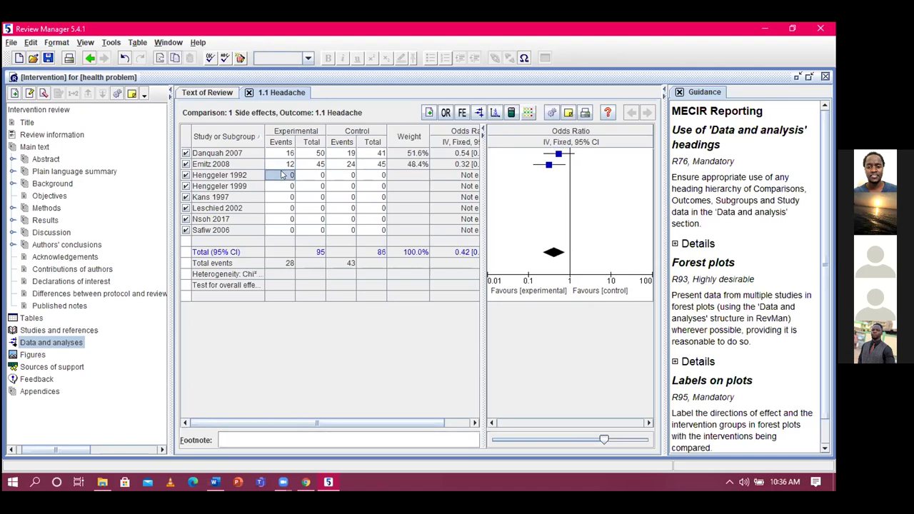
type("17")
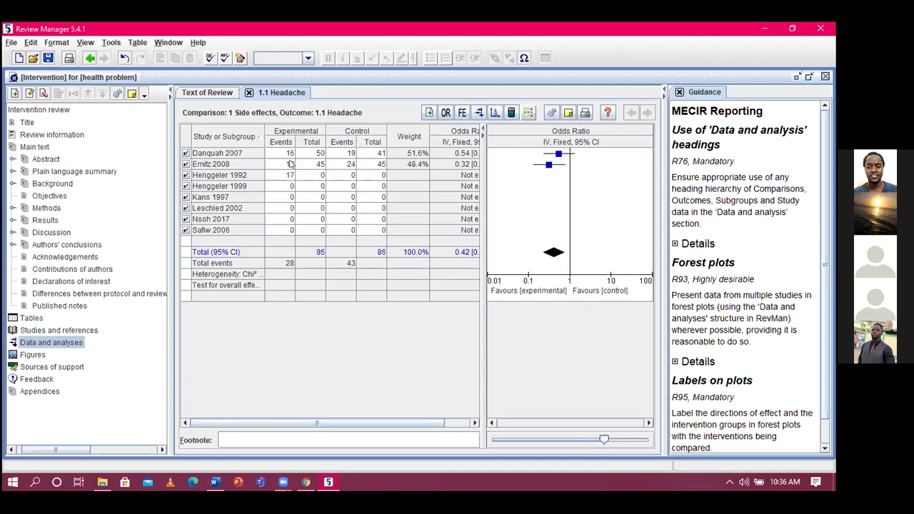
key("BackSpace")
type("9")
left_click(308, 175)
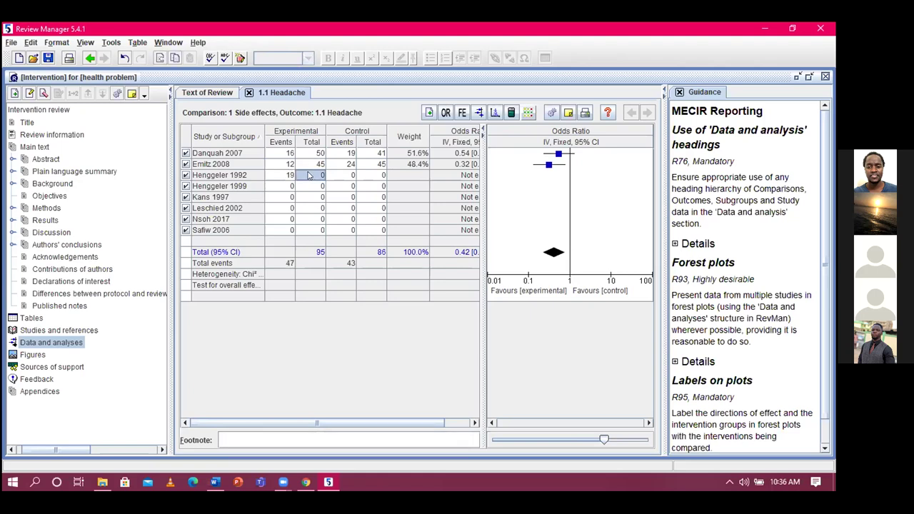
type("64")
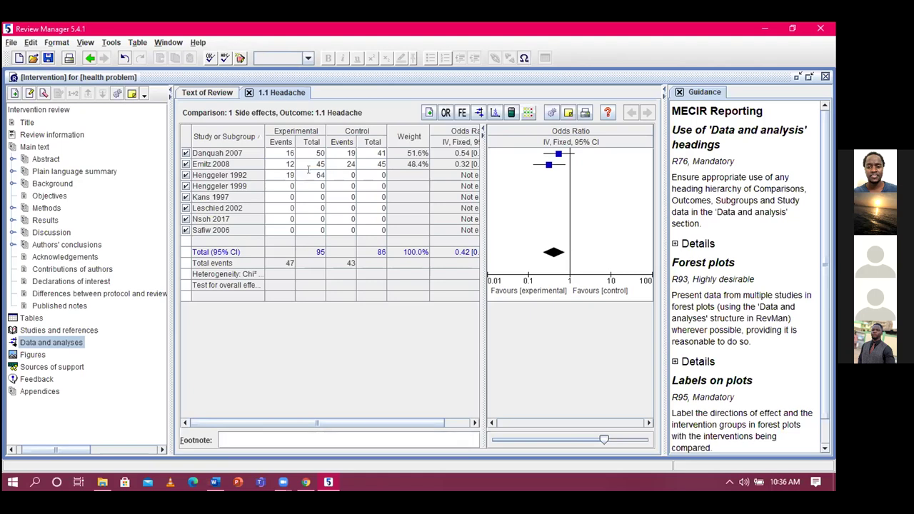
left_click(347, 175)
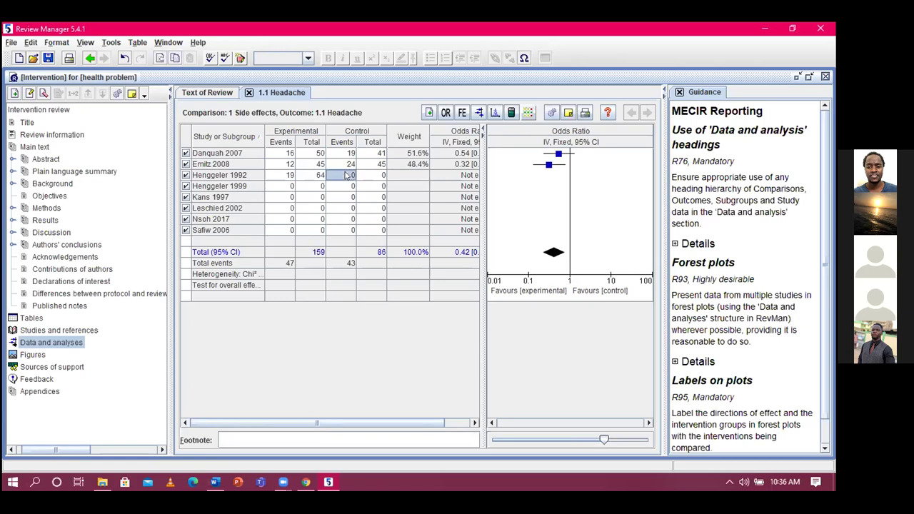
type("26")
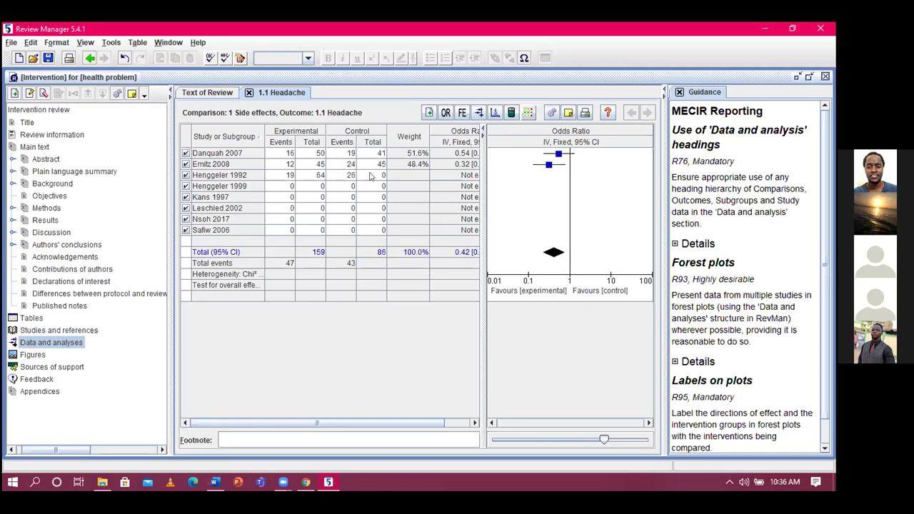
left_click(371, 175)
type("41")
- Enter the Henggeler 1999 data: 19 events of 45 in the experimental group and 20 of 60 in the control group
left_click(278, 185)
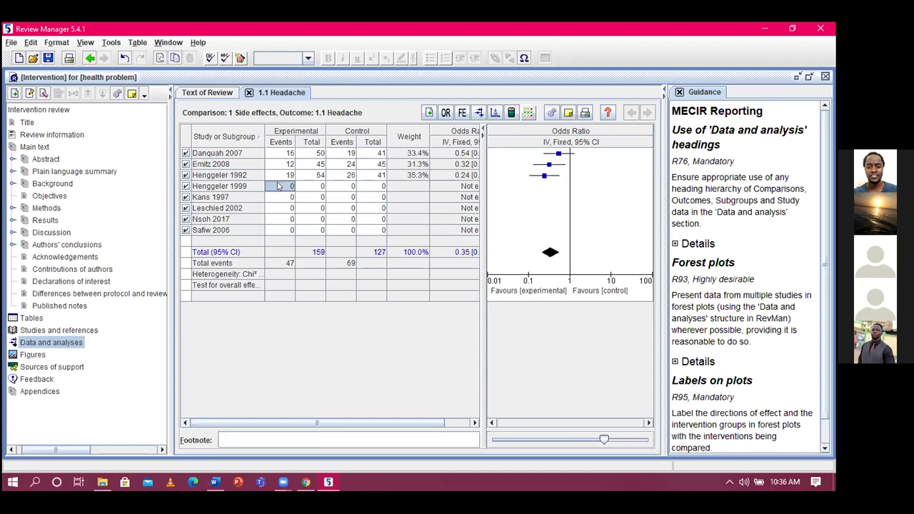
type("19")
left_click(310, 187)
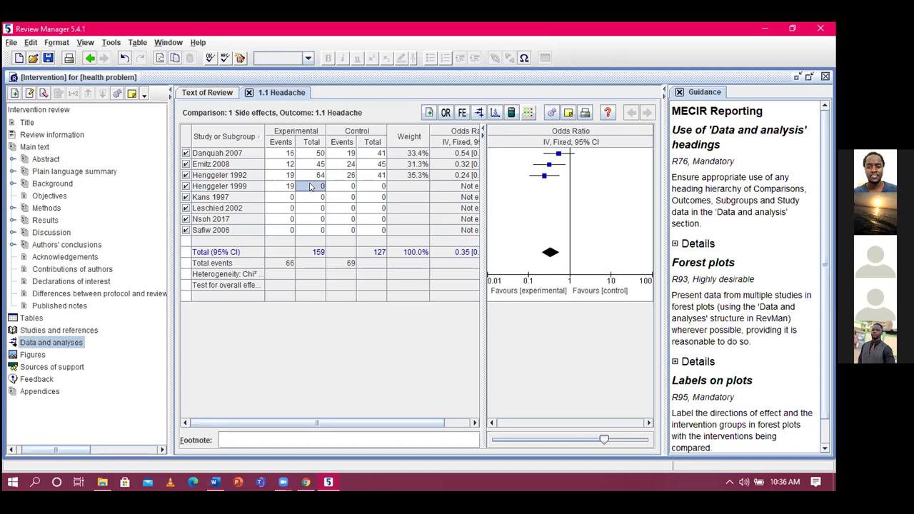
type("45")
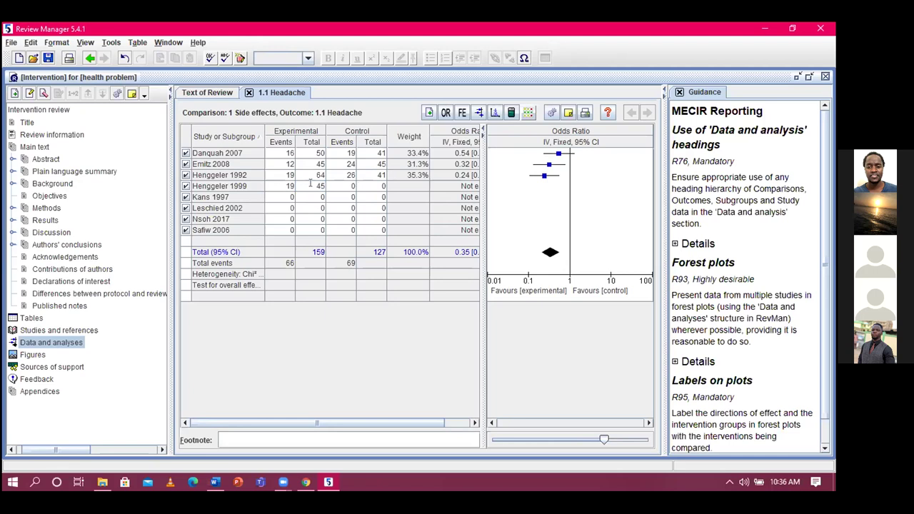
left_click(339, 186)
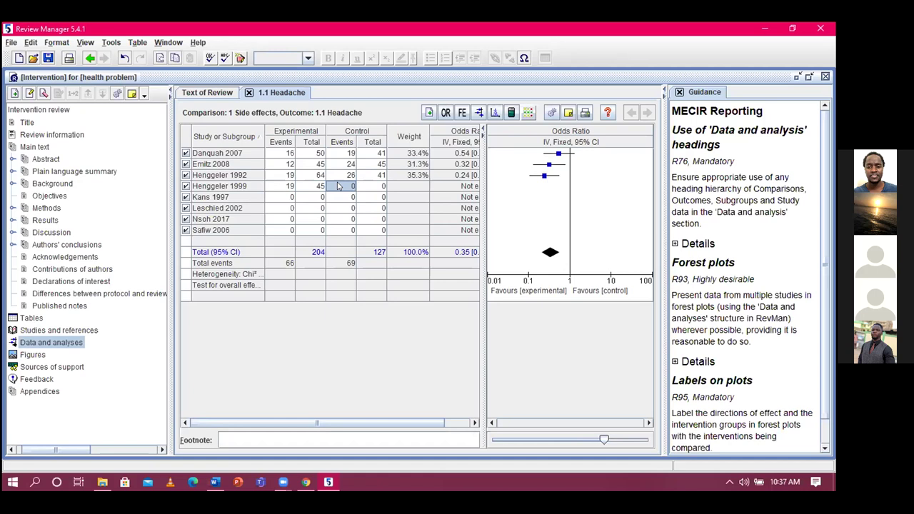
type("20")
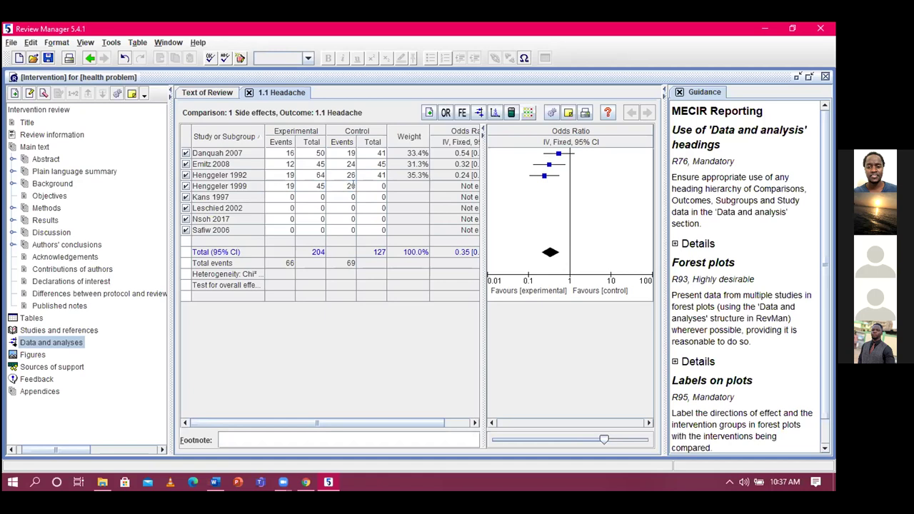
left_click(369, 186)
type("60")
- Enter the Kans 1997 data: 19 events of 49 in the experimental group and 28 of 63 in the control group
left_click(282, 194)
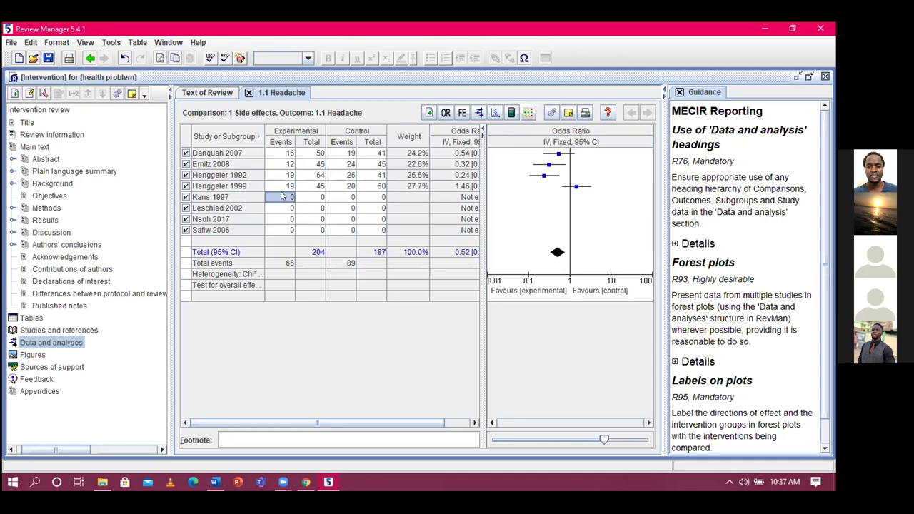
type("19")
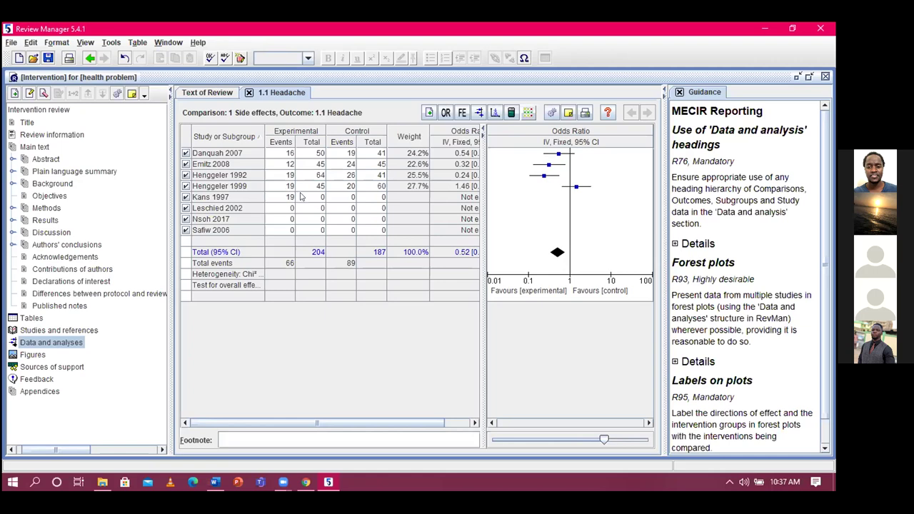
left_click(301, 197)
type("49")
left_click(341, 198)
type("28")
left_click(362, 194)
type("63")
- Enter the Leschied 2002 data: 22 events of 50 in the experimental group and 20 of 56 in the control group
left_click(278, 206)
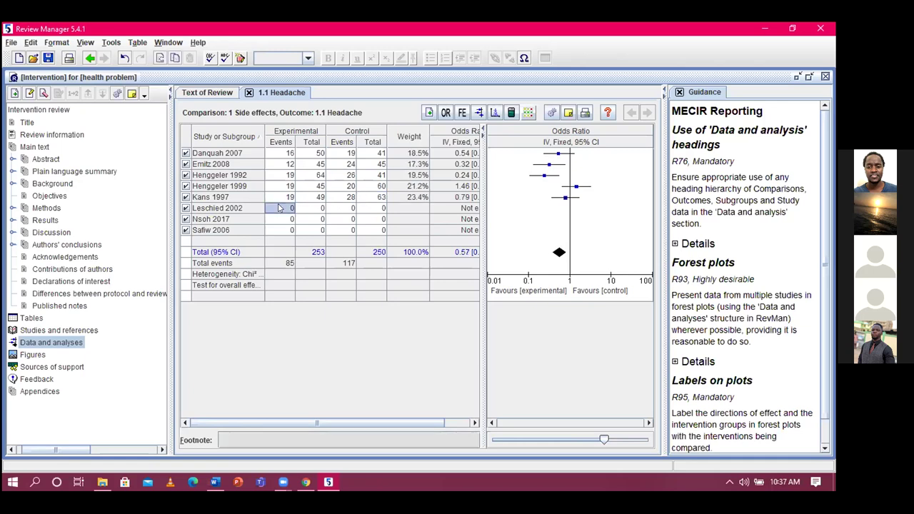
type("22")
left_click(309, 209)
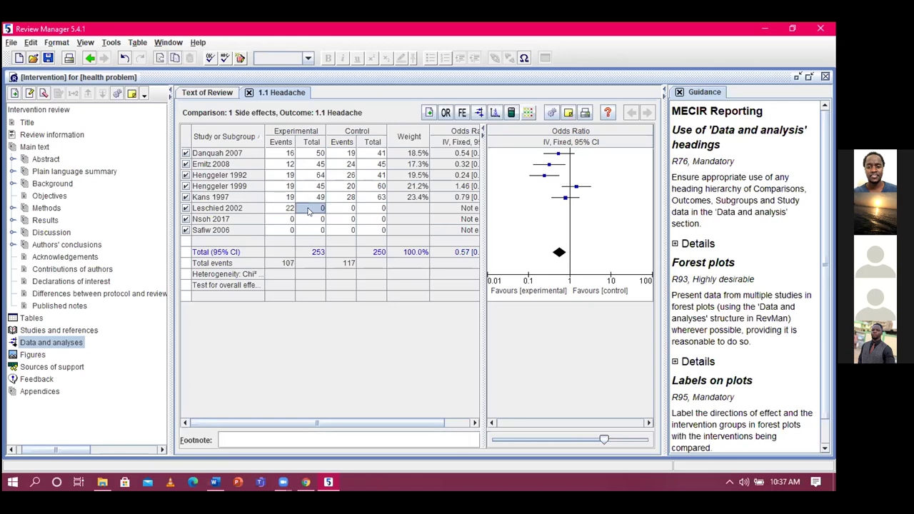
type("50")
key("Return")
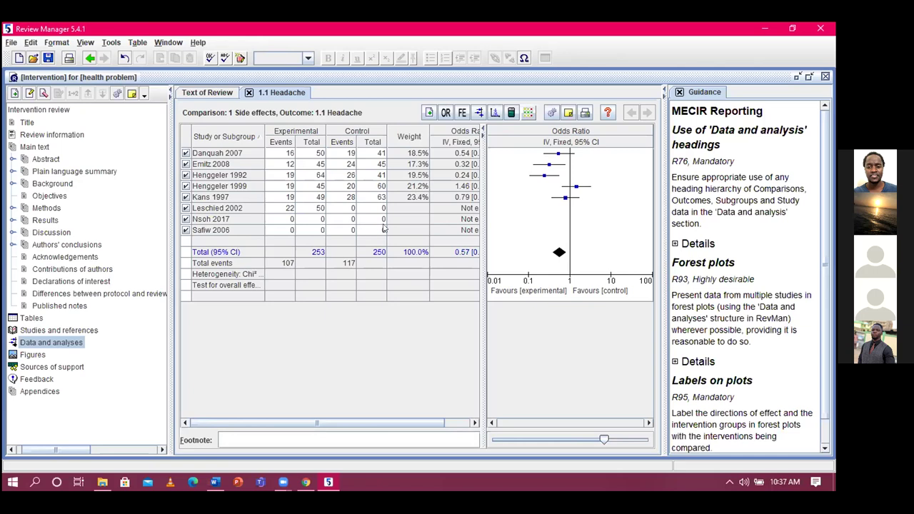
left_click(338, 208)
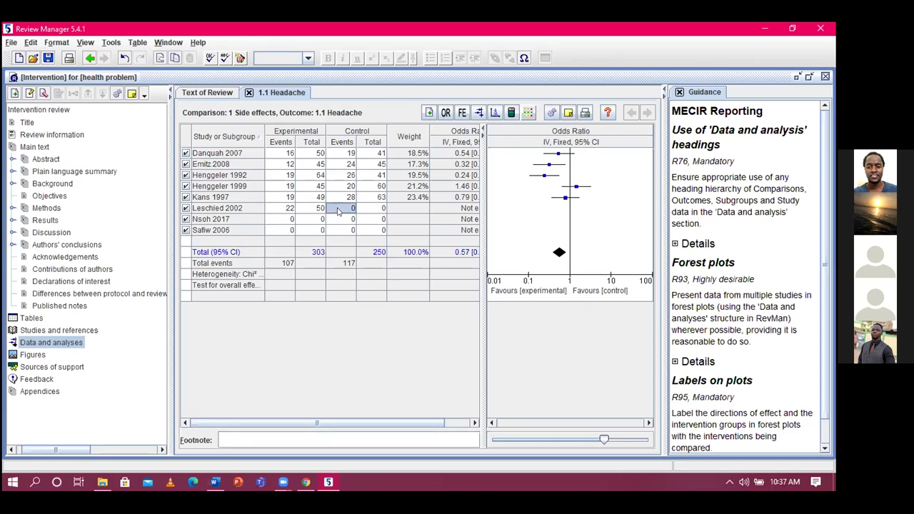
type("20")
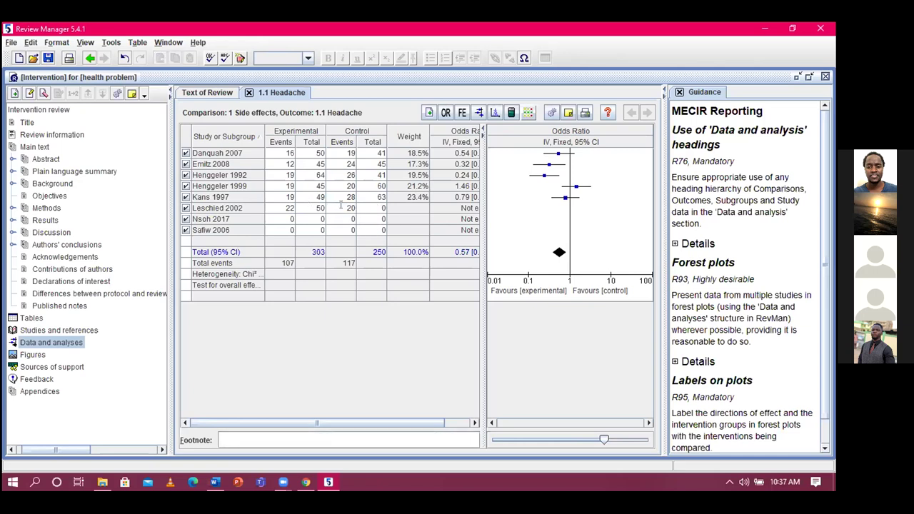
left_click(379, 208)
- Enter the Nsoh 2017 data: 14 events of 70 in the experimental group and 20 of 60 in the control group
left_click(289, 219)
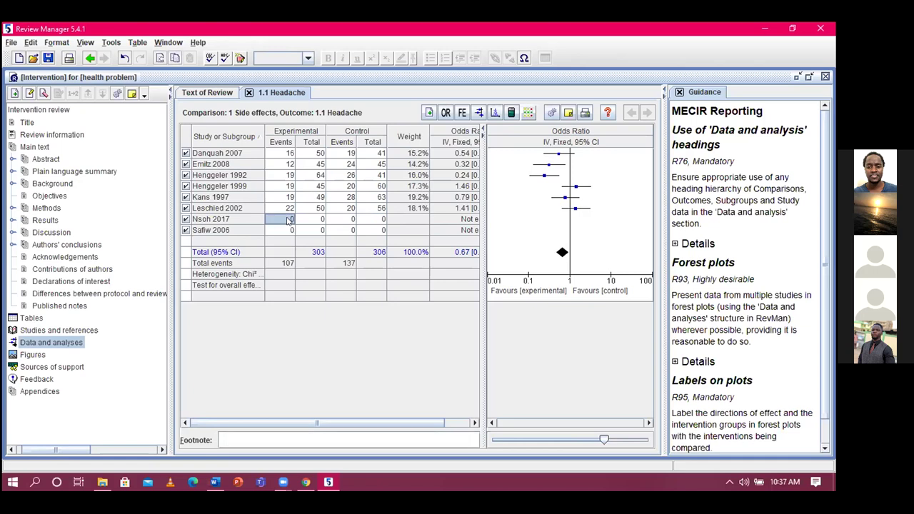
type("14")
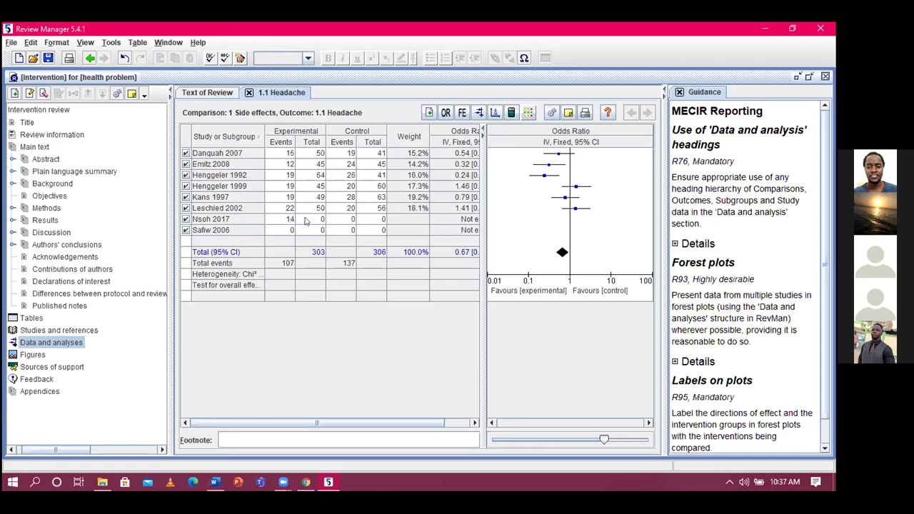
left_click(305, 221)
type("70")
left_click(346, 219)
left_click(347, 218)
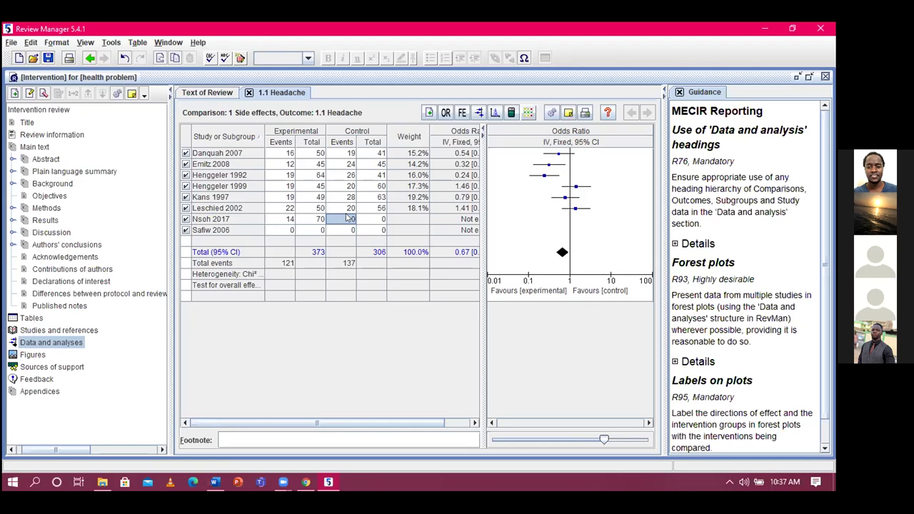
type("20")
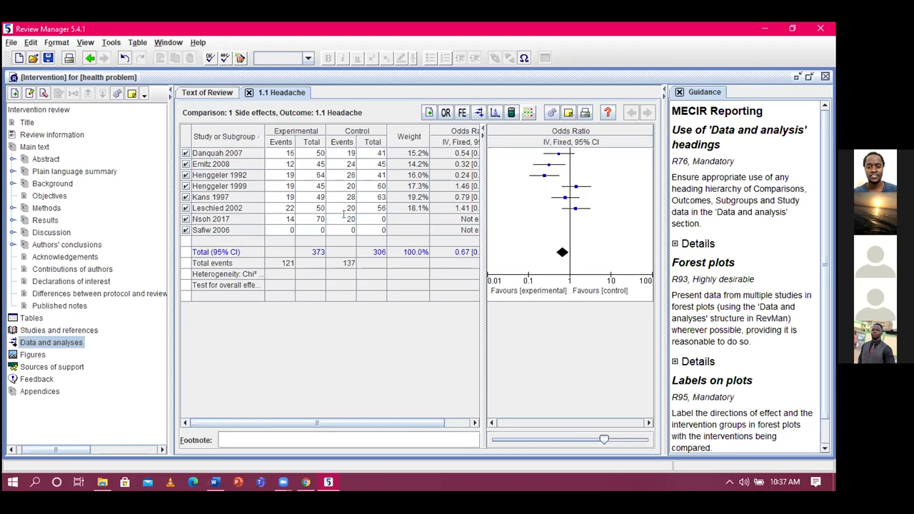
left_click(369, 222)
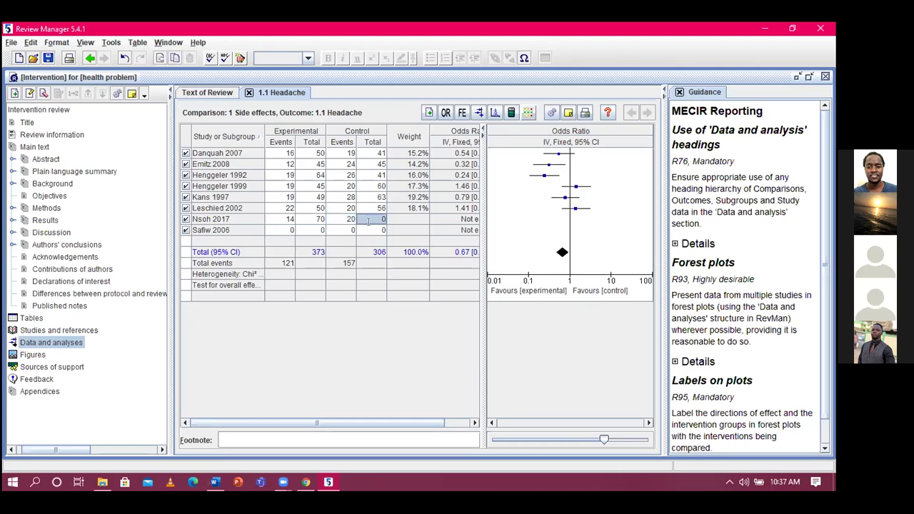
type("6")
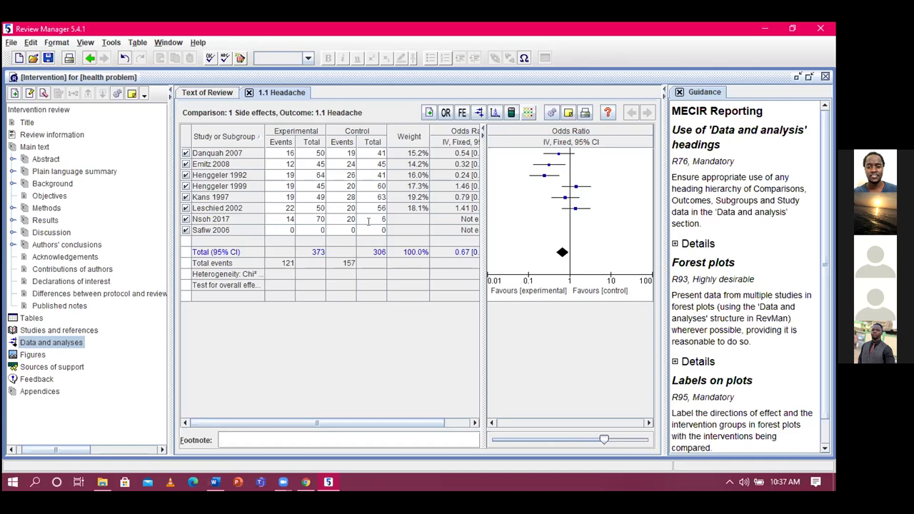
type("0")
- Enter the Safiw 2006 data: 18 events of 66 in the experimental group and 27 of 70 in the control group
left_click(281, 229)
type("18")
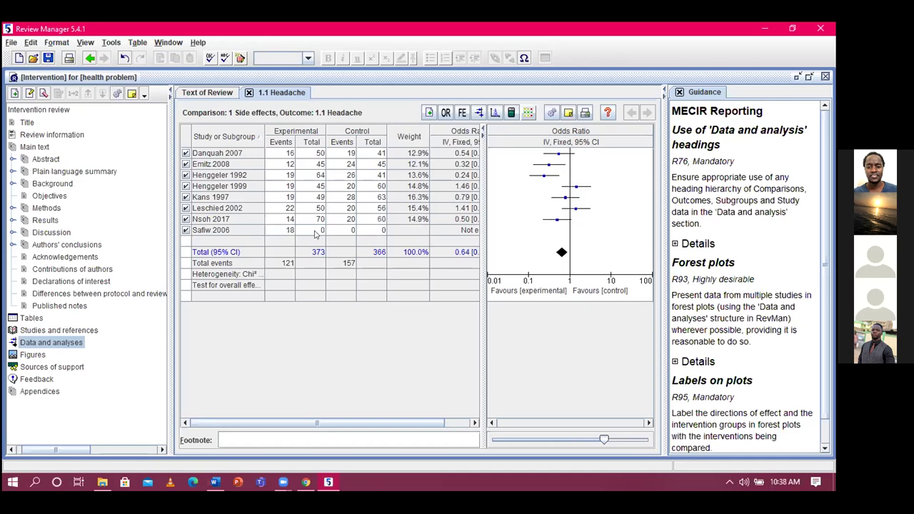
left_click(315, 232)
type("66")
left_click(347, 231)
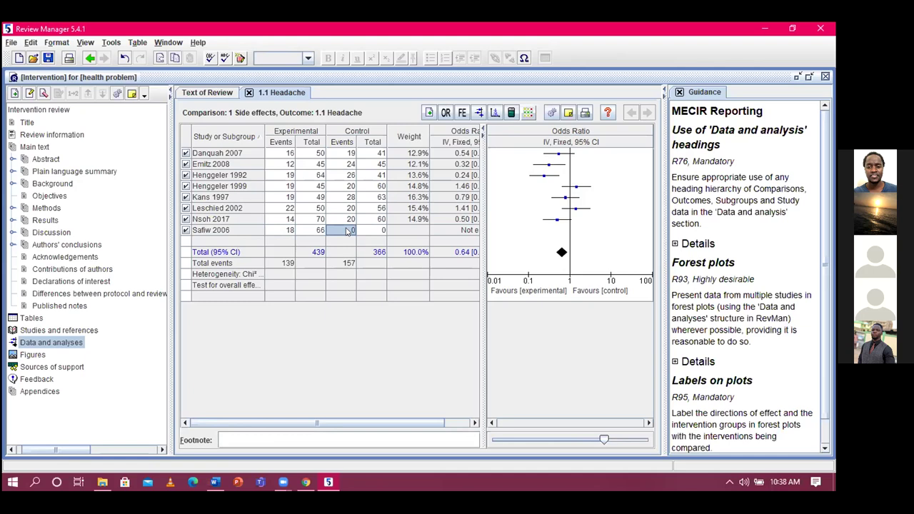
type("27")
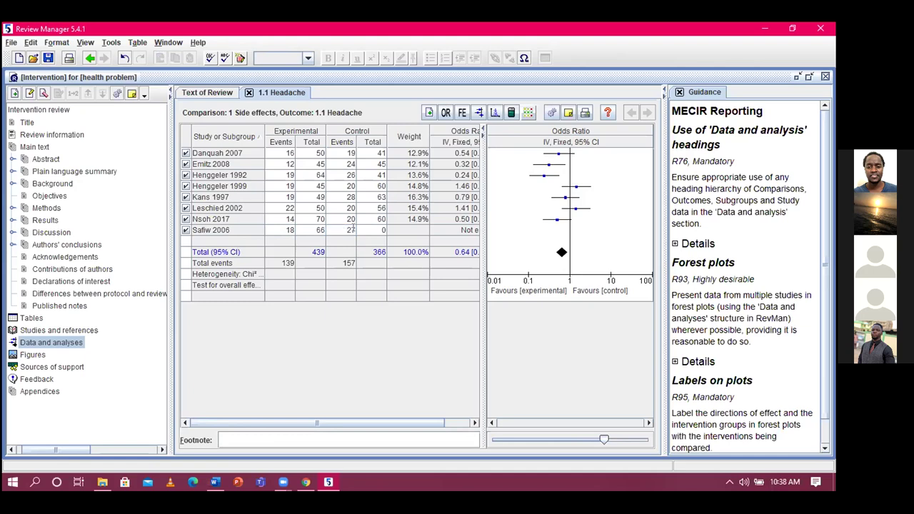
left_click(373, 231)
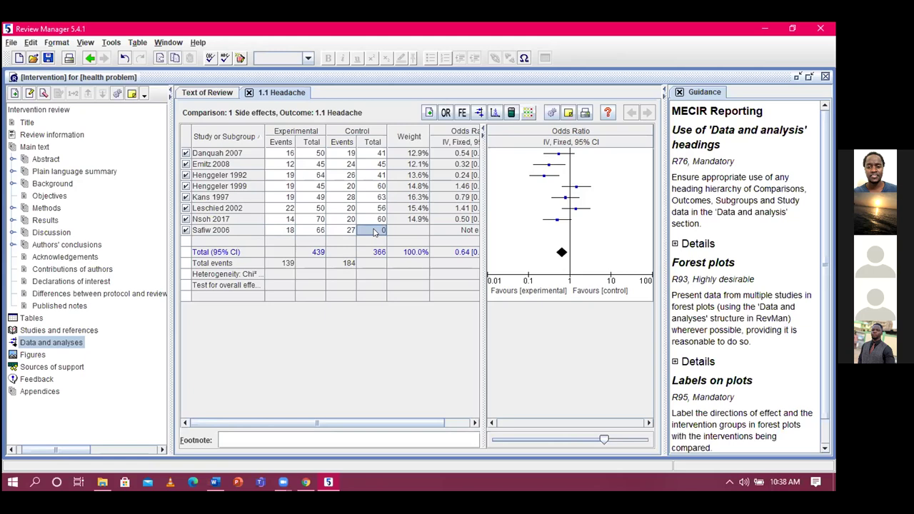
type("70")
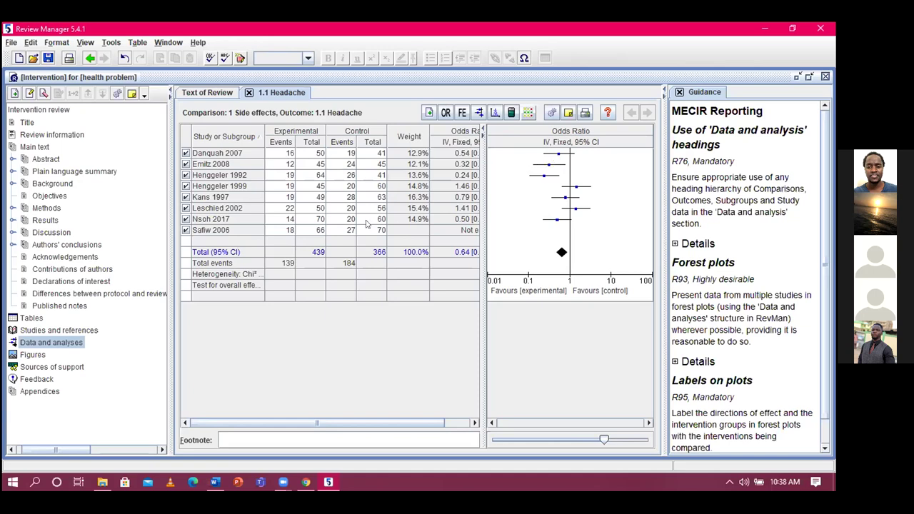
- Open the forest plot of the Headache outcome in its own window, and enlarge and reposition that window
left_click(480, 114)
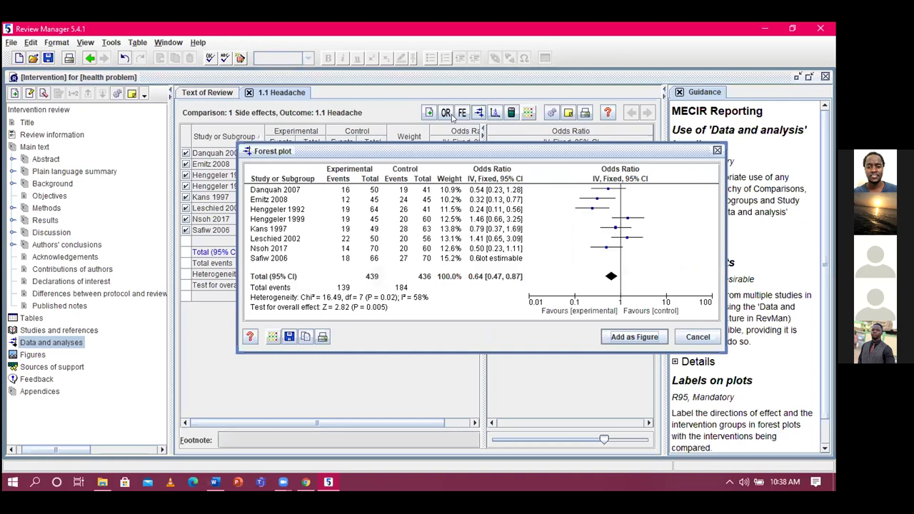
left_click_drag(455, 147, 454, 71)
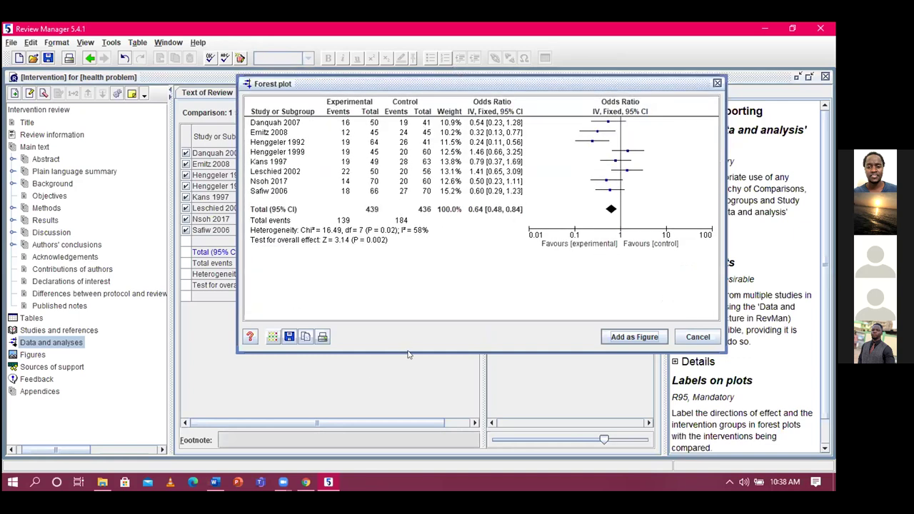
left_click(328, 481)
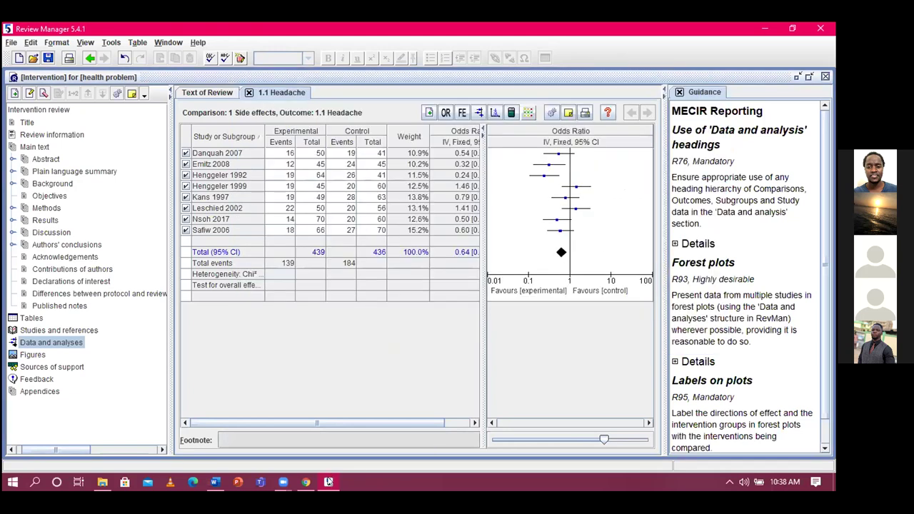
left_click(479, 112)
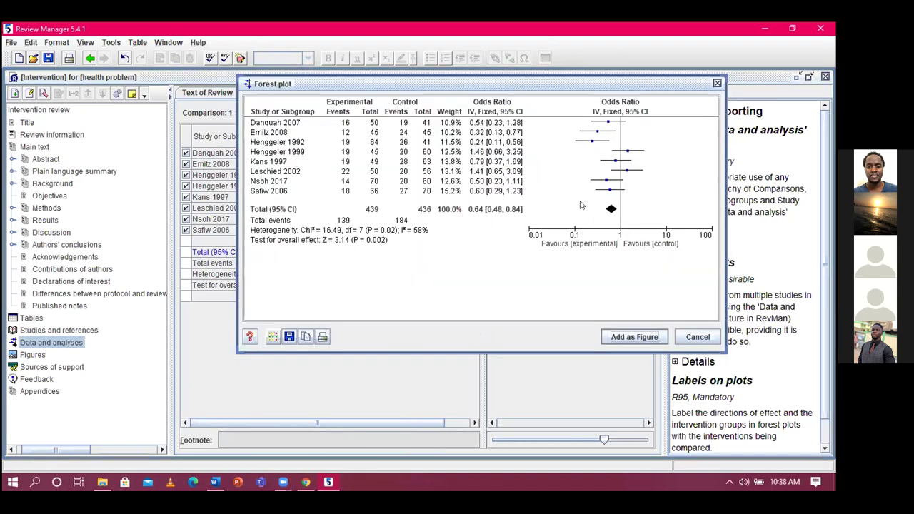
left_click_drag(428, 83, 462, 177)
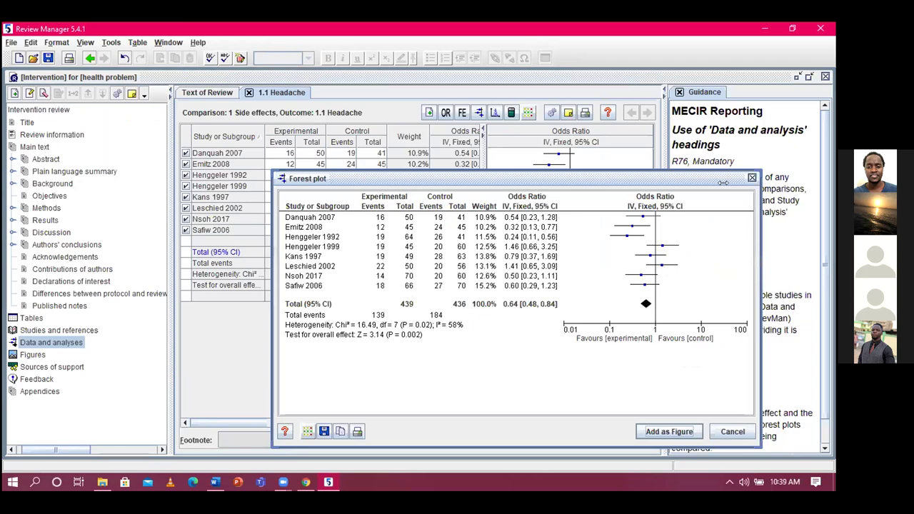
left_click_drag(722, 183, 630, 97)
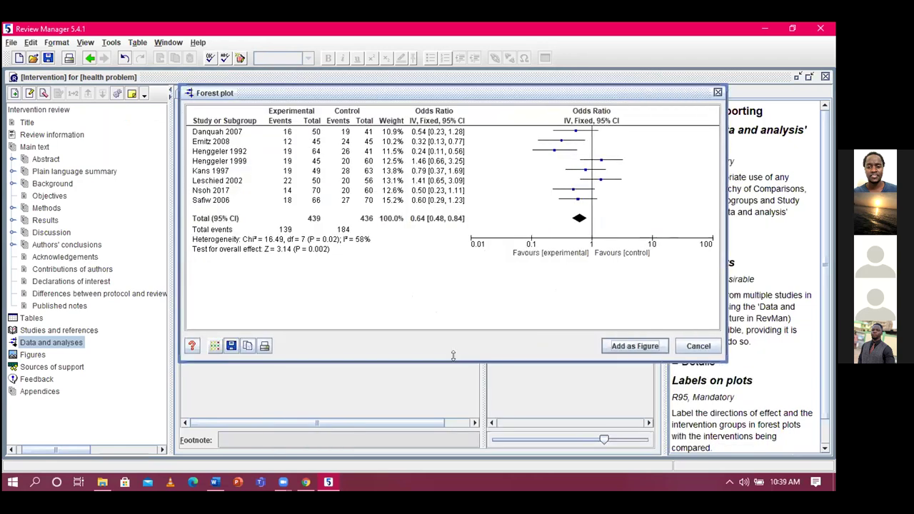
left_click_drag(453, 356, 452, 420)
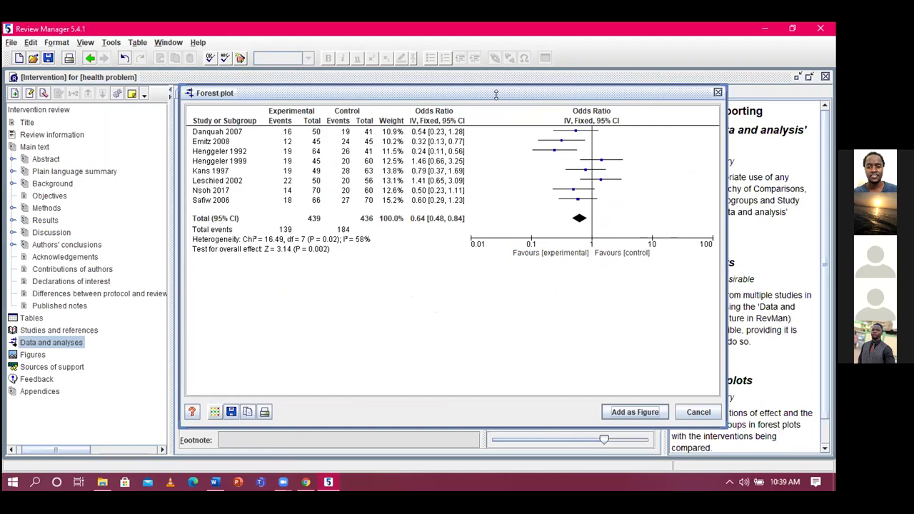
left_click_drag(496, 94, 485, 87)
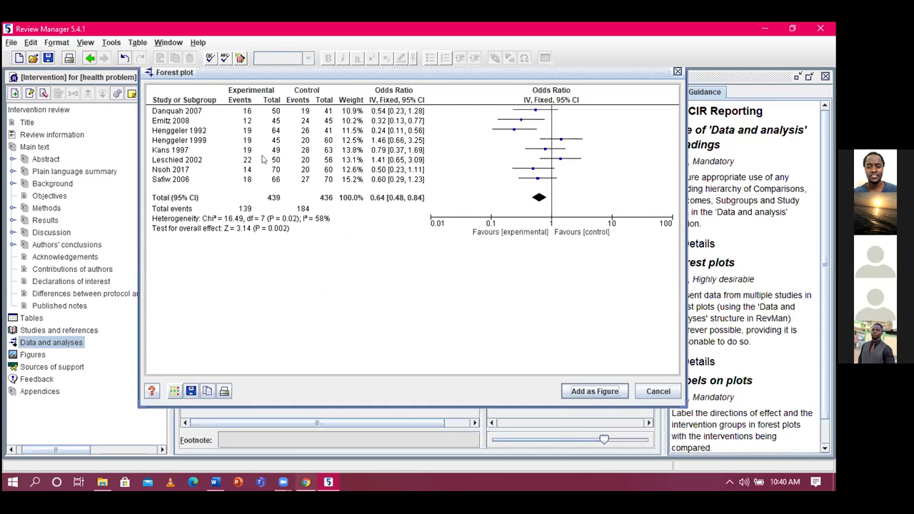
- Switch to the Meta-analysis Practice-vr1 document in Word, go to the end below the last table, and enable editing
left_click(215, 483)
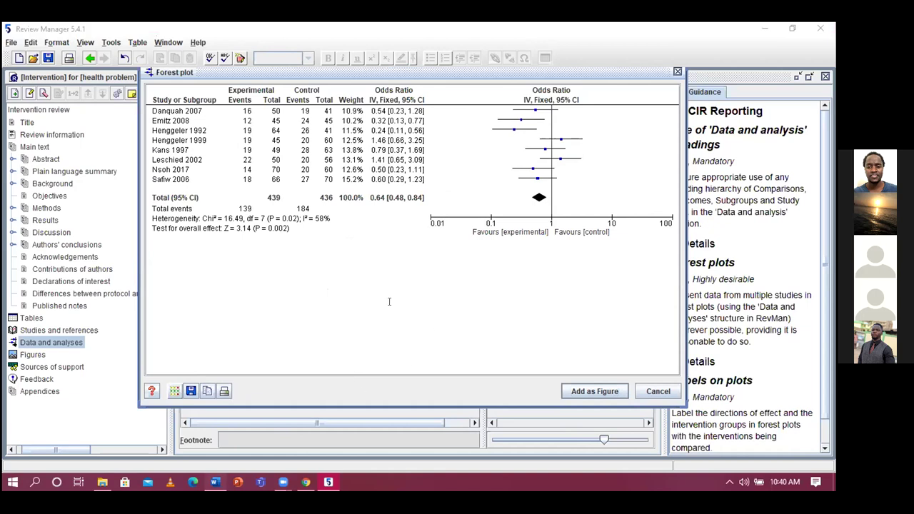
scroll(254, 174, "down", 15)
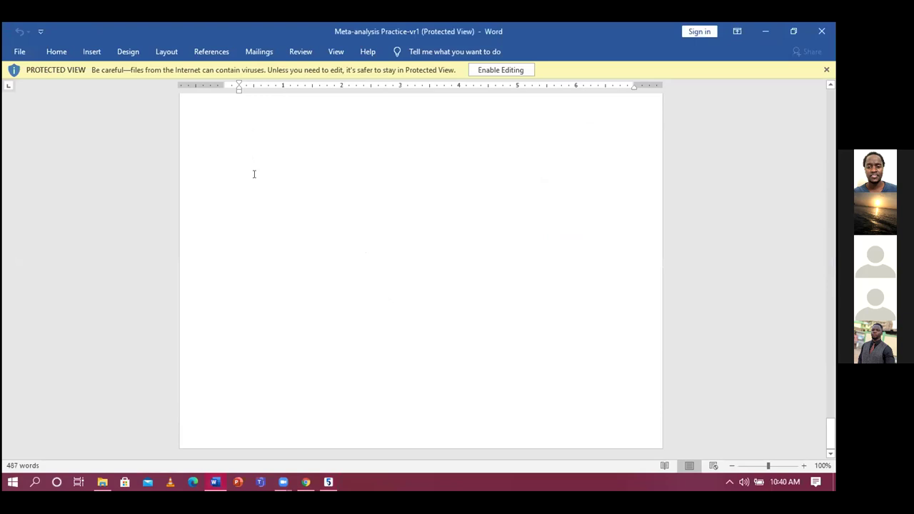
key("BackSpace")
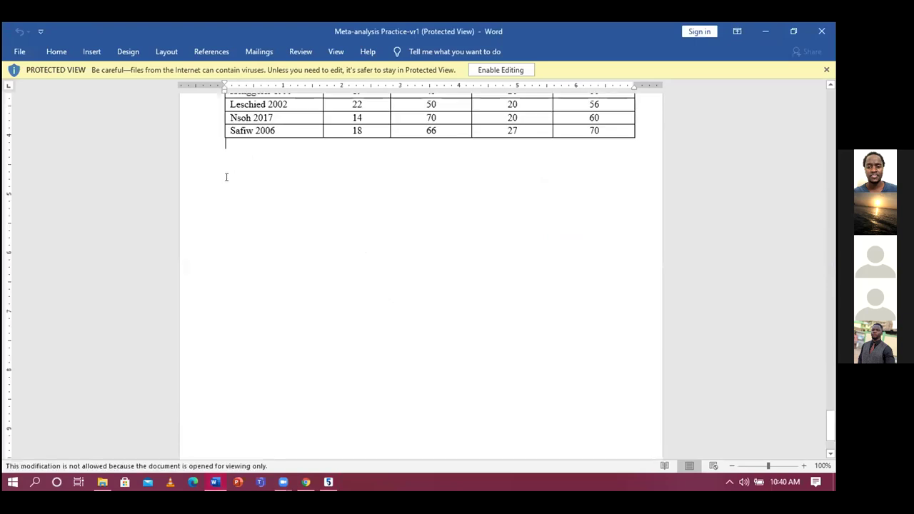
left_click(500, 70)
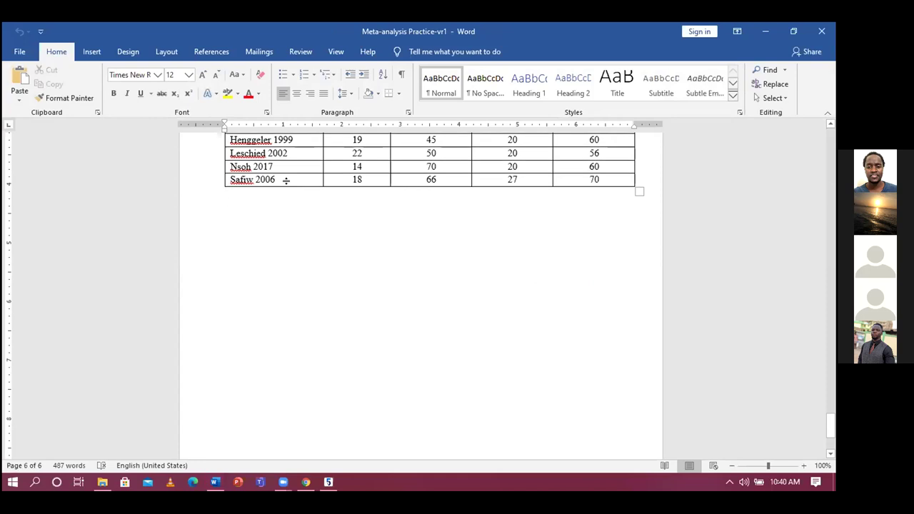
- Paste the copied forest plot below the last table and stretch the picture slightly taller
key("ctrl+v")
left_click(333, 273)
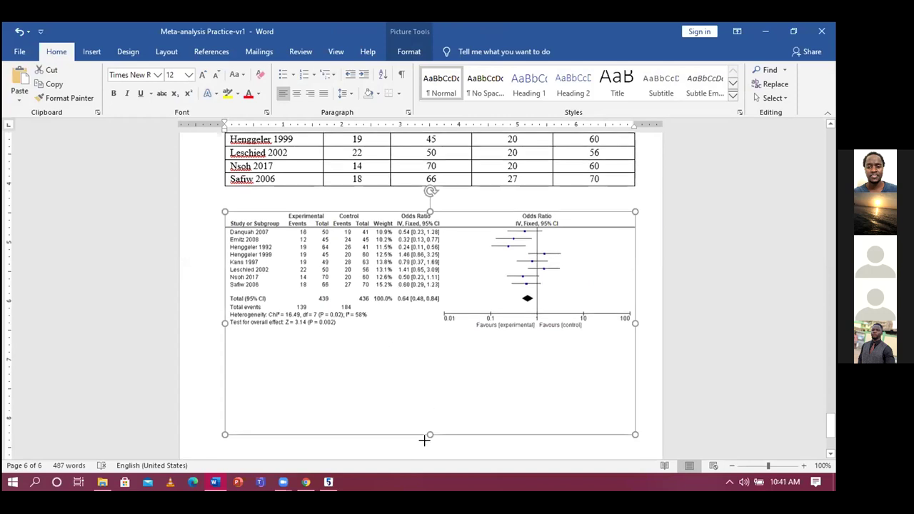
left_click_drag(424, 439, 424, 448)
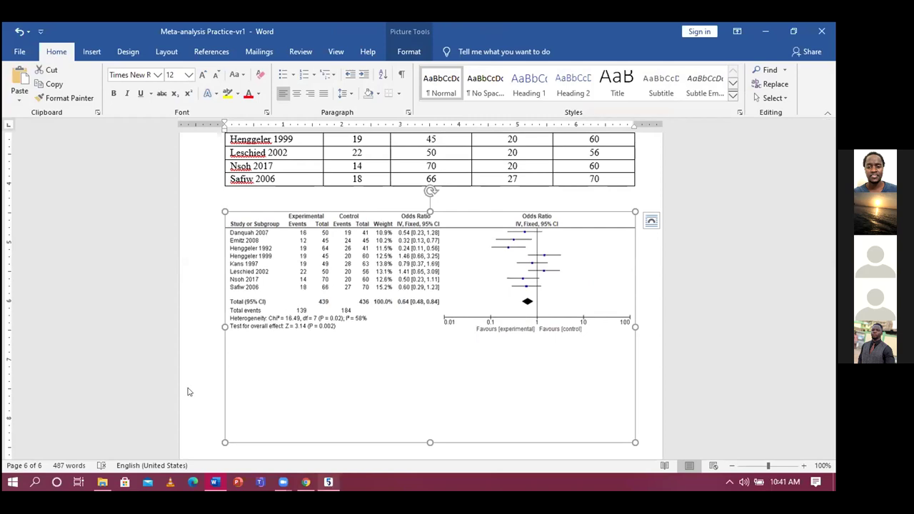
- Switch back to Review Manager, review the file types offered for saving the forest plot, and cancel the save
key("alt+Tab")
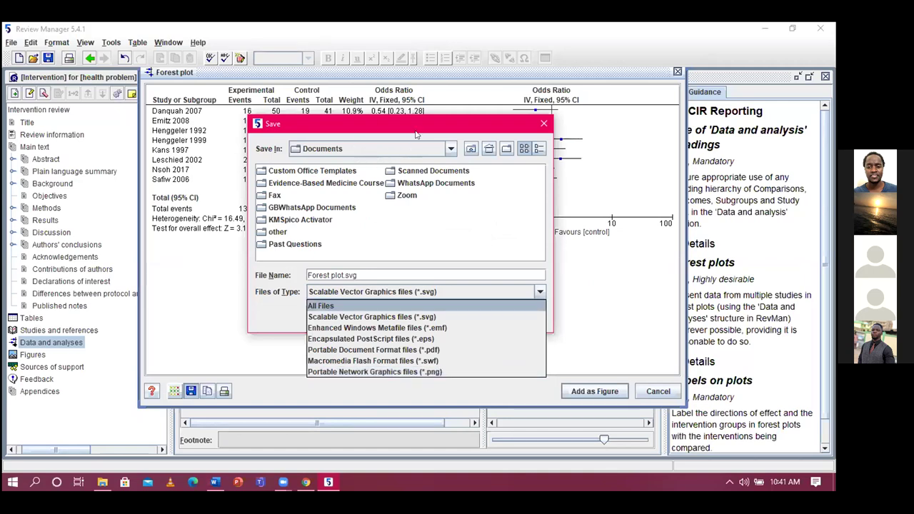
left_click(495, 221)
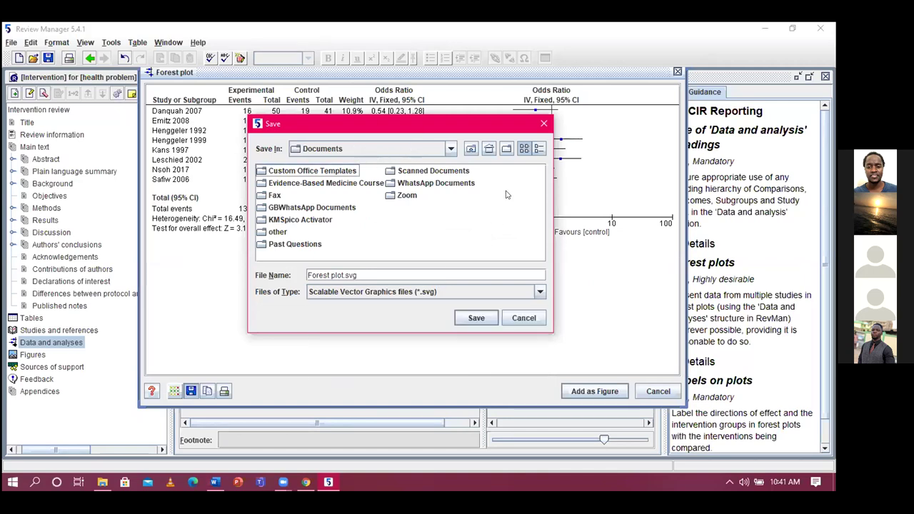
left_click(543, 121)
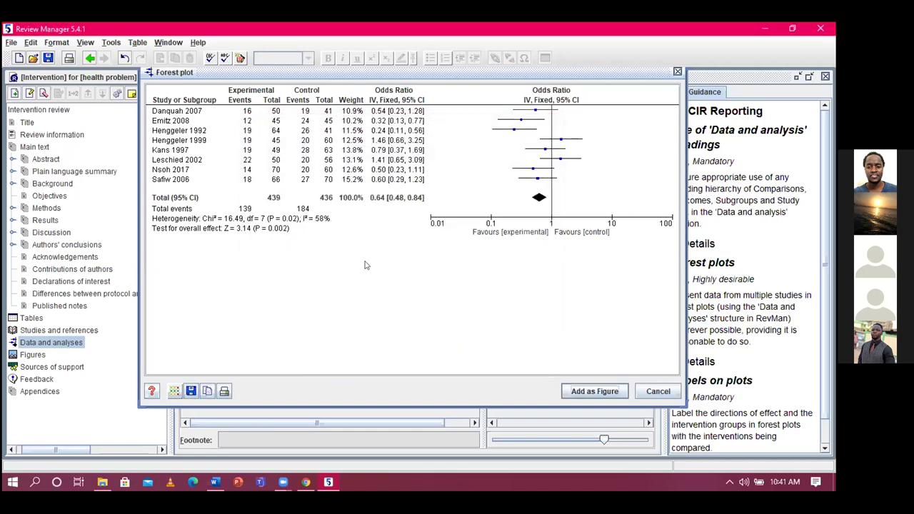